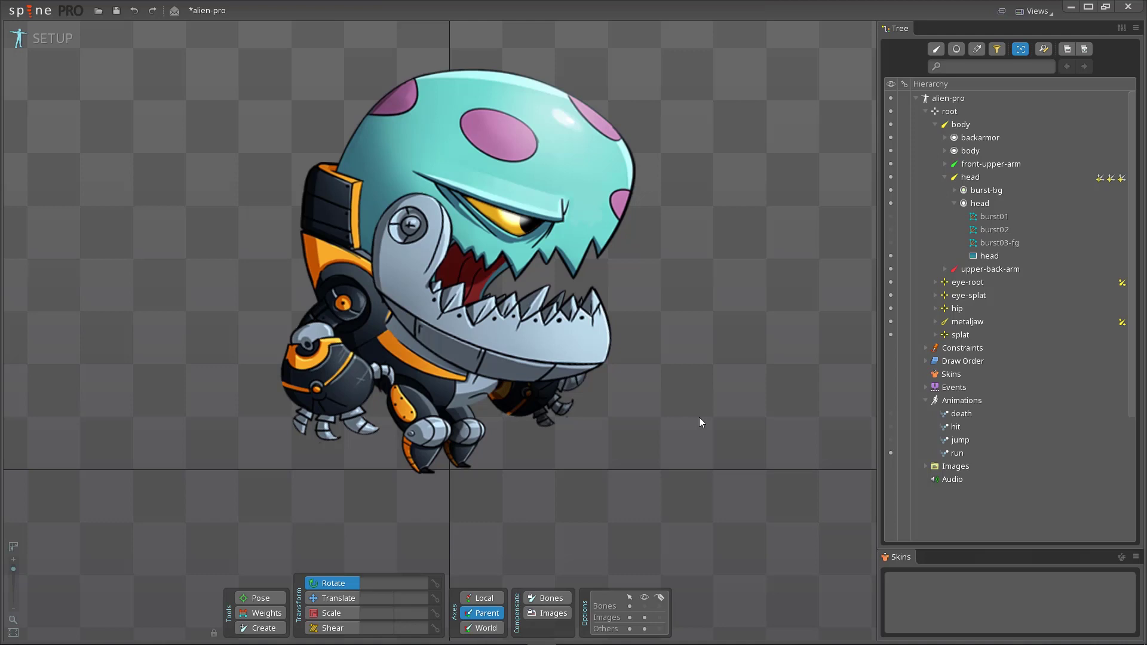
- Turn the head image into a mesh and auto-trace its vertices around the artwork
{"action": "left_click", "coordinate": [992, 257]}
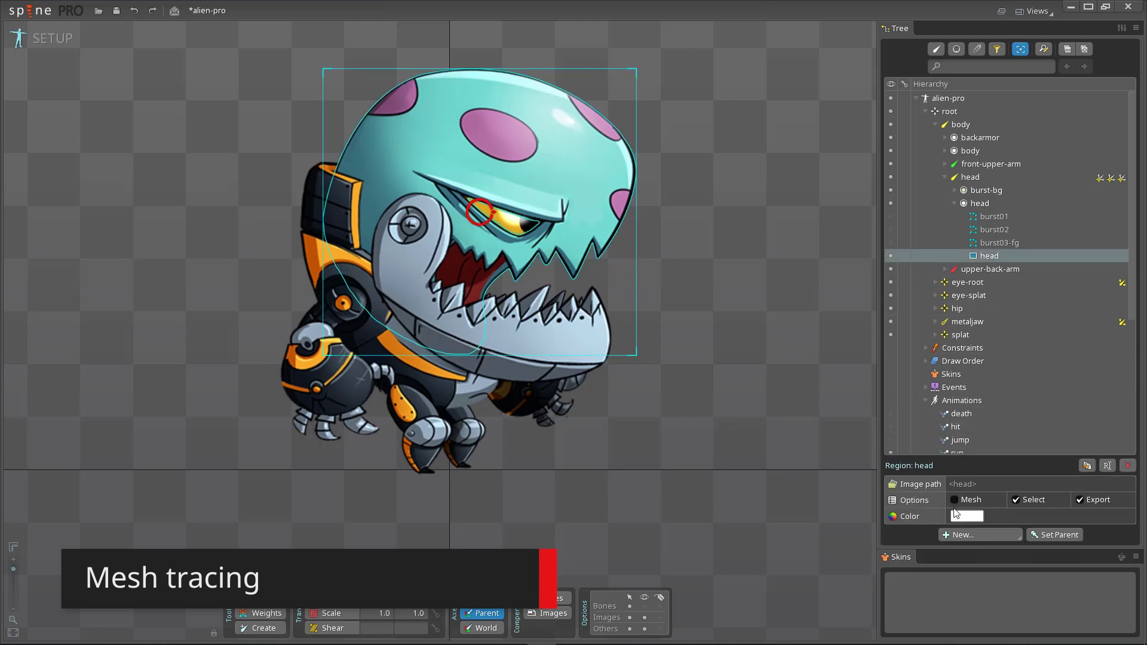
{"action": "left_click", "coordinate": [955, 500]}
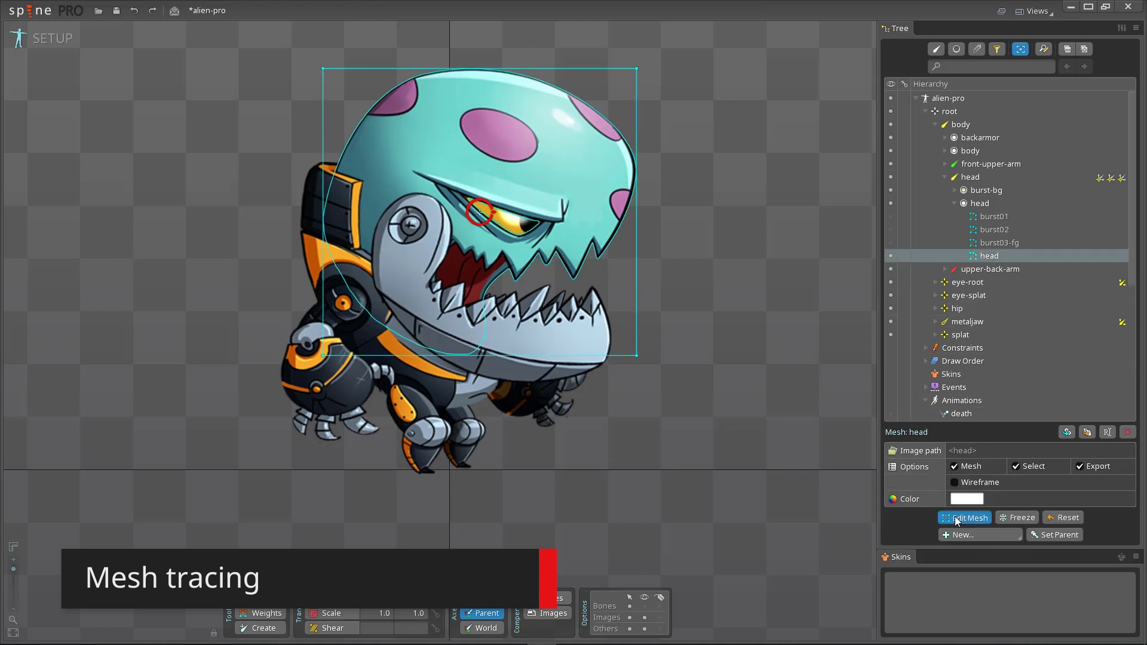
{"action": "left_click", "coordinate": [958, 518]}
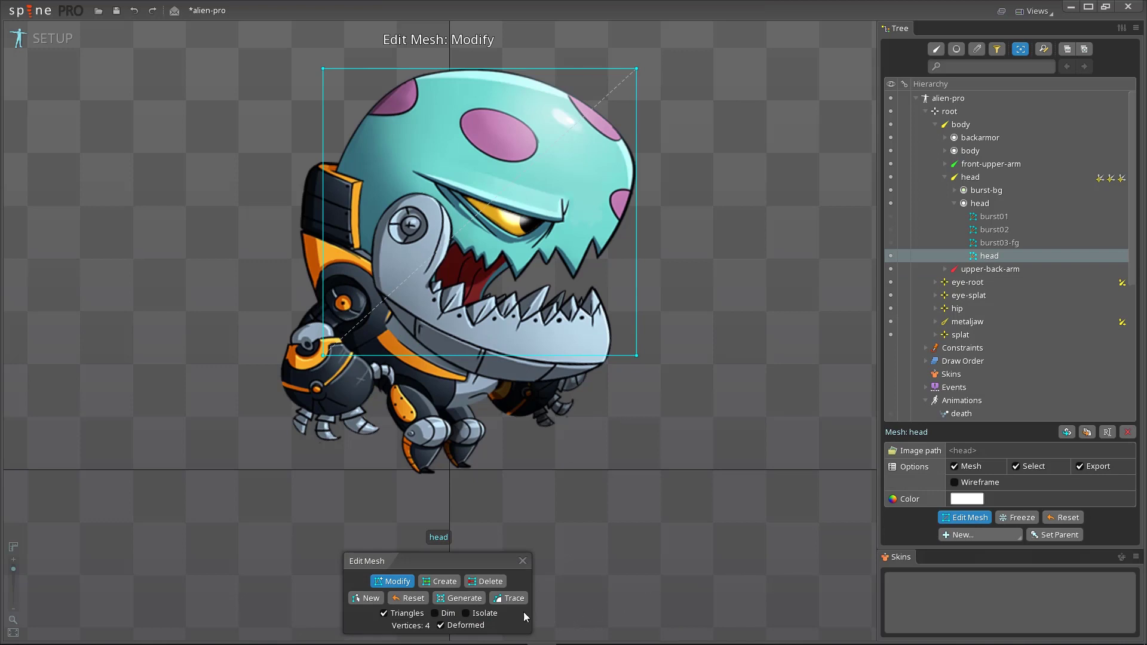
{"action": "left_click", "coordinate": [512, 600]}
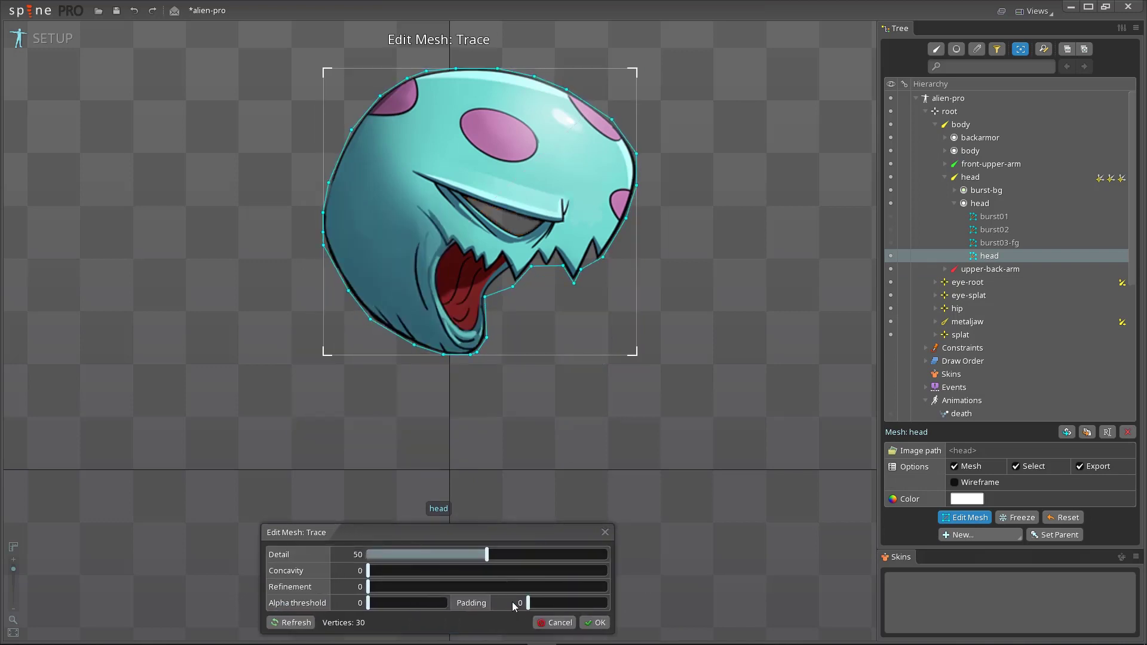
- Tune the trace: raise concavity and padding, alpha threshold 230, refinement 50.1, detail 35.3
{"action": "left_click", "coordinate": [598, 571]}
{"action": "left_click", "coordinate": [600, 554]}
{"action": "left_click", "coordinate": [536, 603]}
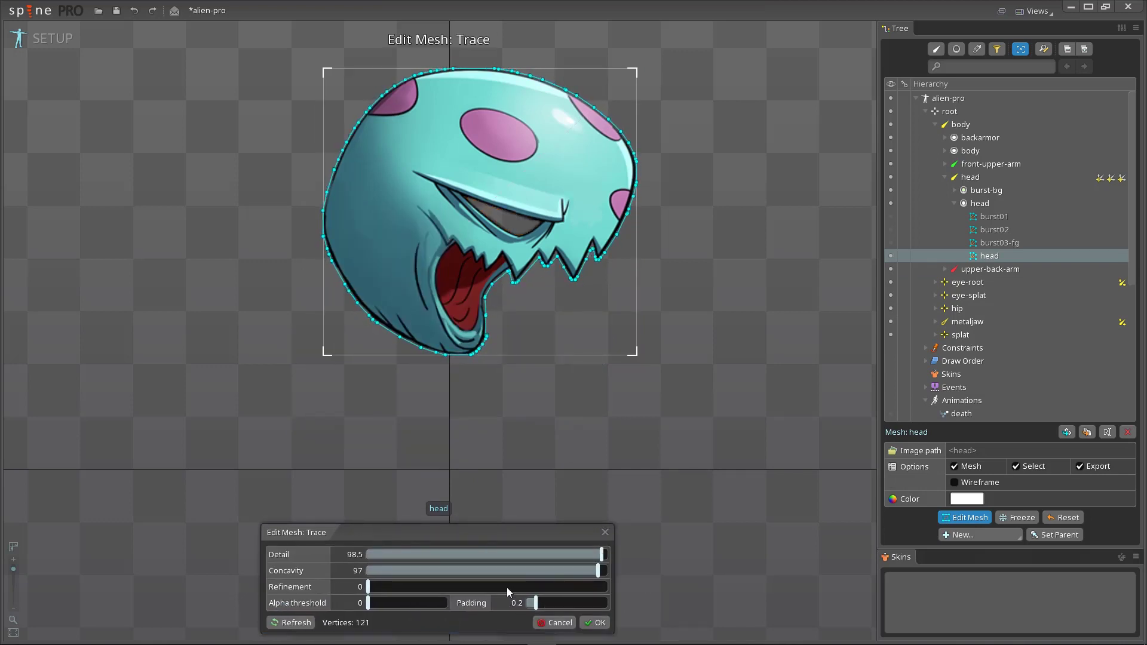
{"action": "left_click", "coordinate": [398, 555]}
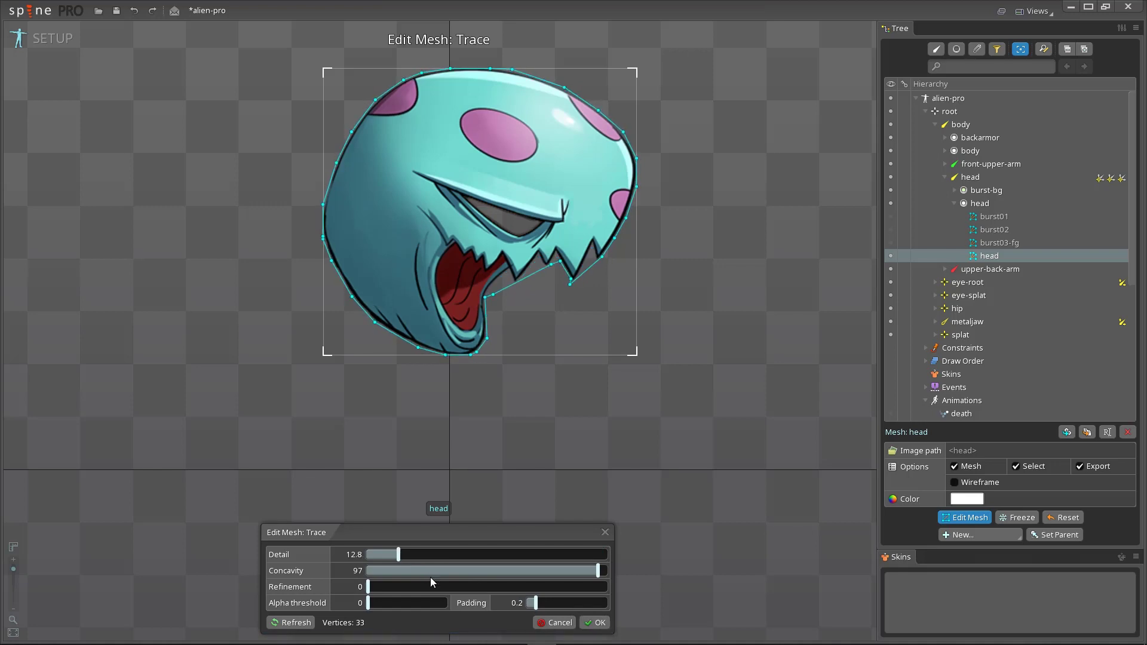
{"action": "left_click", "coordinate": [442, 587]}
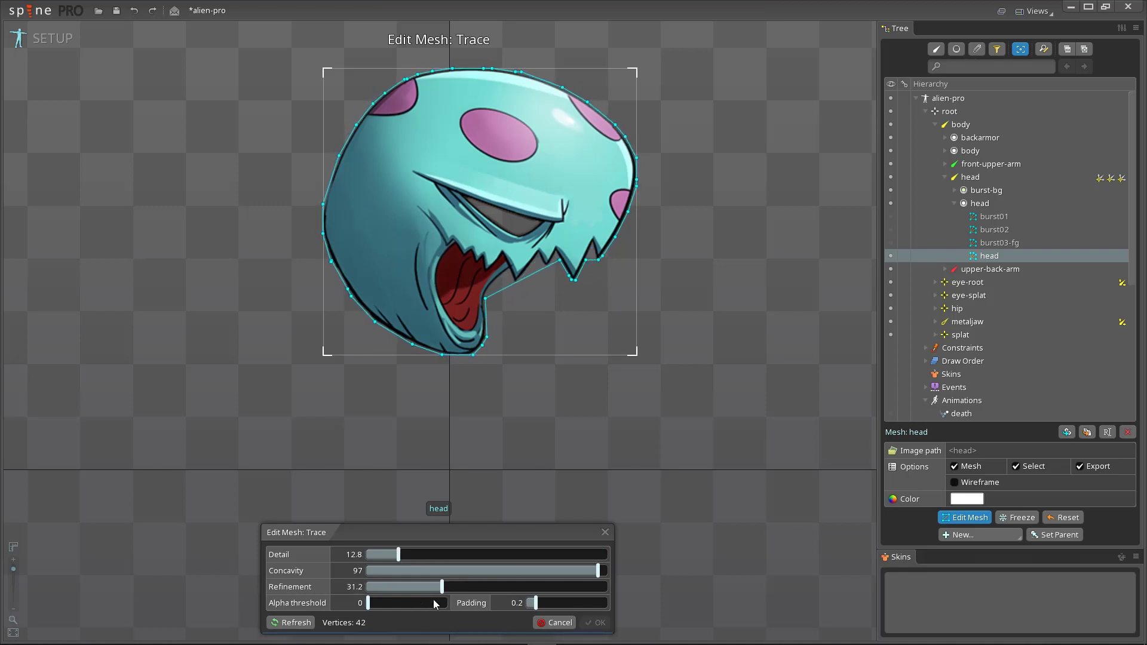
{"action": "left_click", "coordinate": [438, 603]}
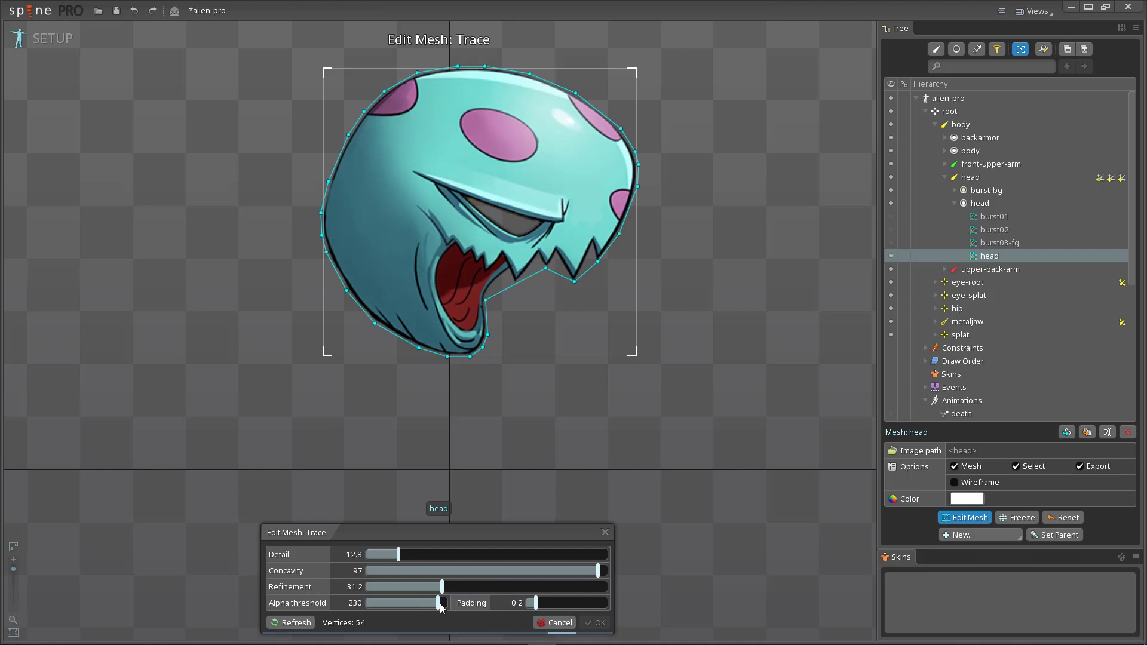
{"action": "left_click", "coordinate": [488, 555]}
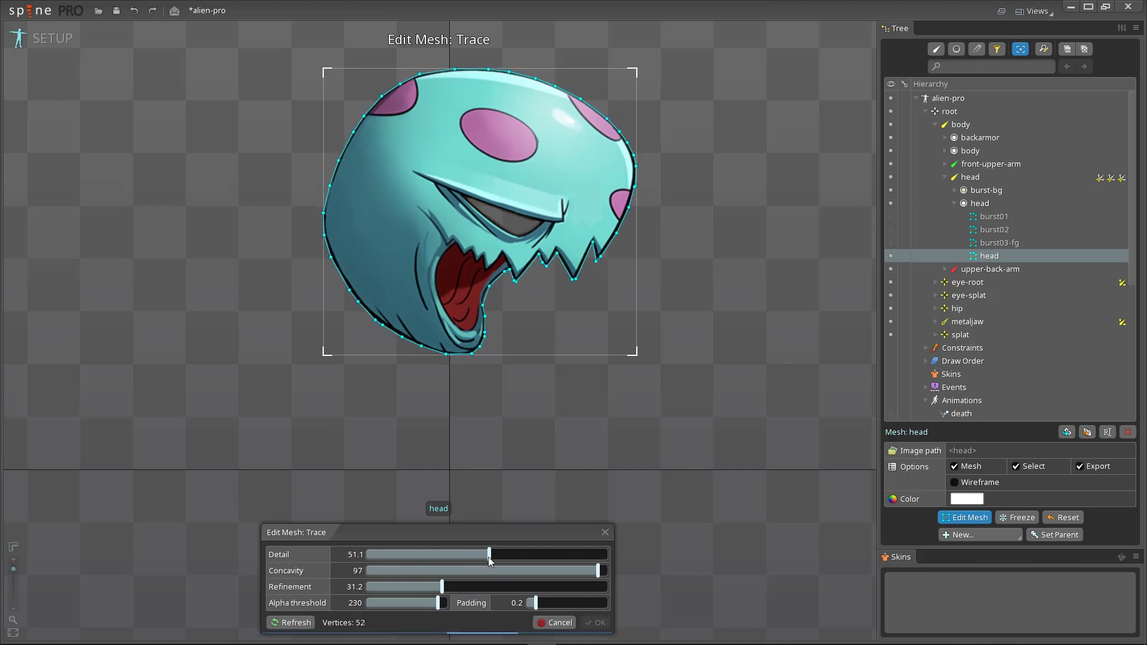
{"action": "left_click", "coordinate": [487, 587]}
{"action": "left_click", "coordinate": [452, 555]}
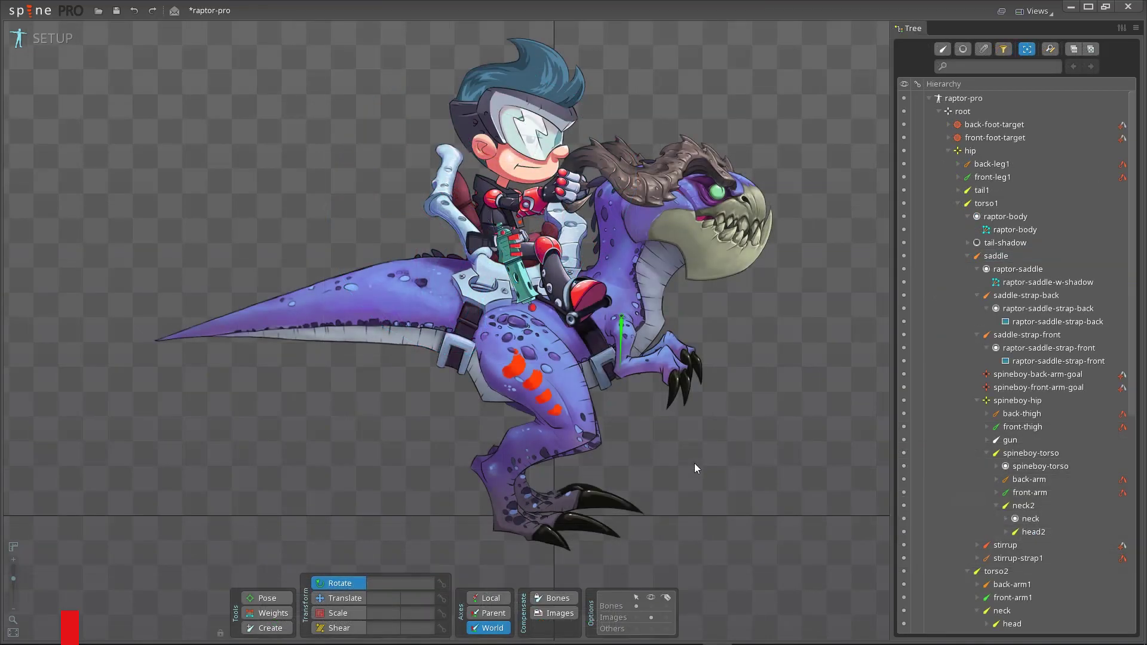
- In the export's Pack Settings, set the texture packing method to Polygons
{"action": "left_click", "coordinate": [27, 11]}
{"action": "left_click", "coordinate": [33, 143]}
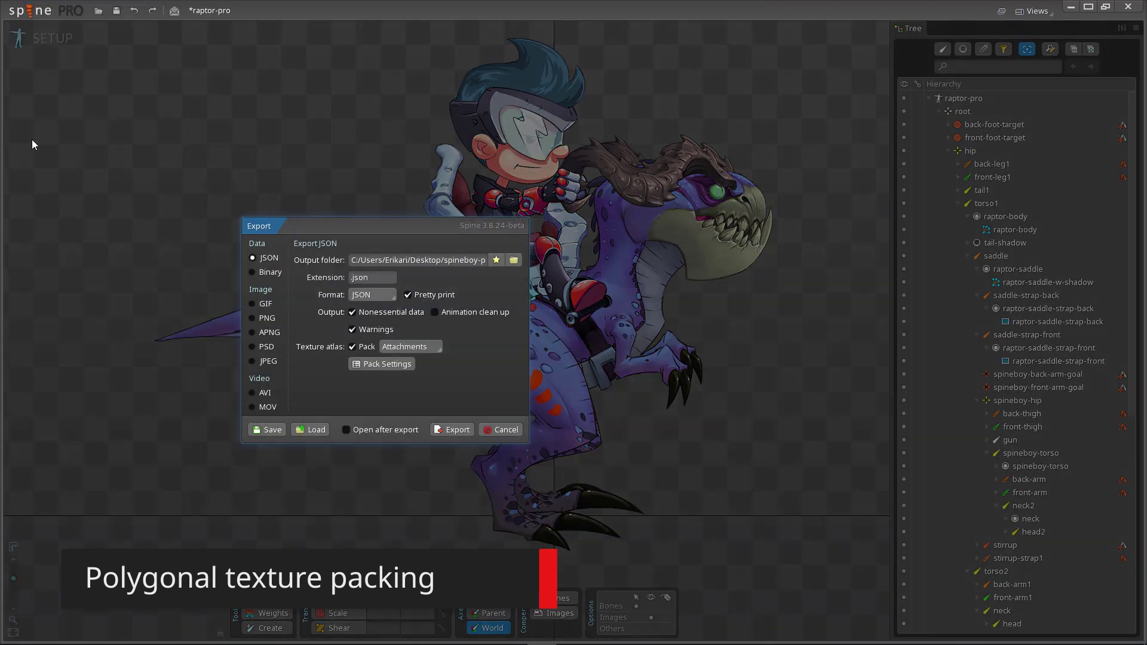
{"action": "left_click", "coordinate": [377, 365]}
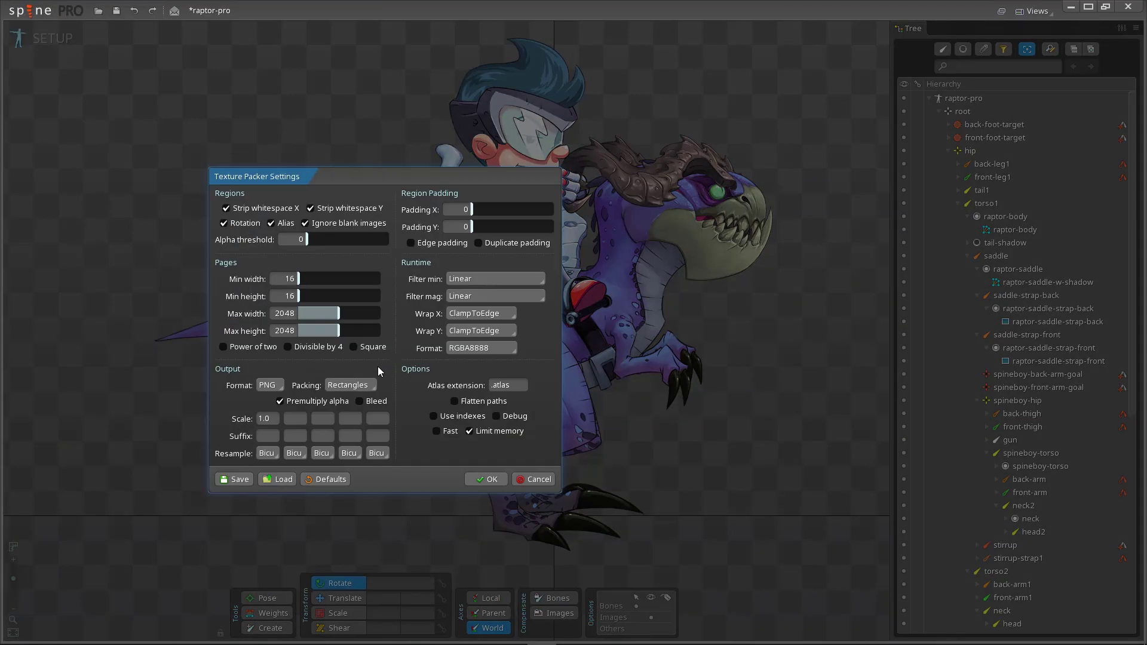
{"action": "left_click", "coordinate": [371, 384]}
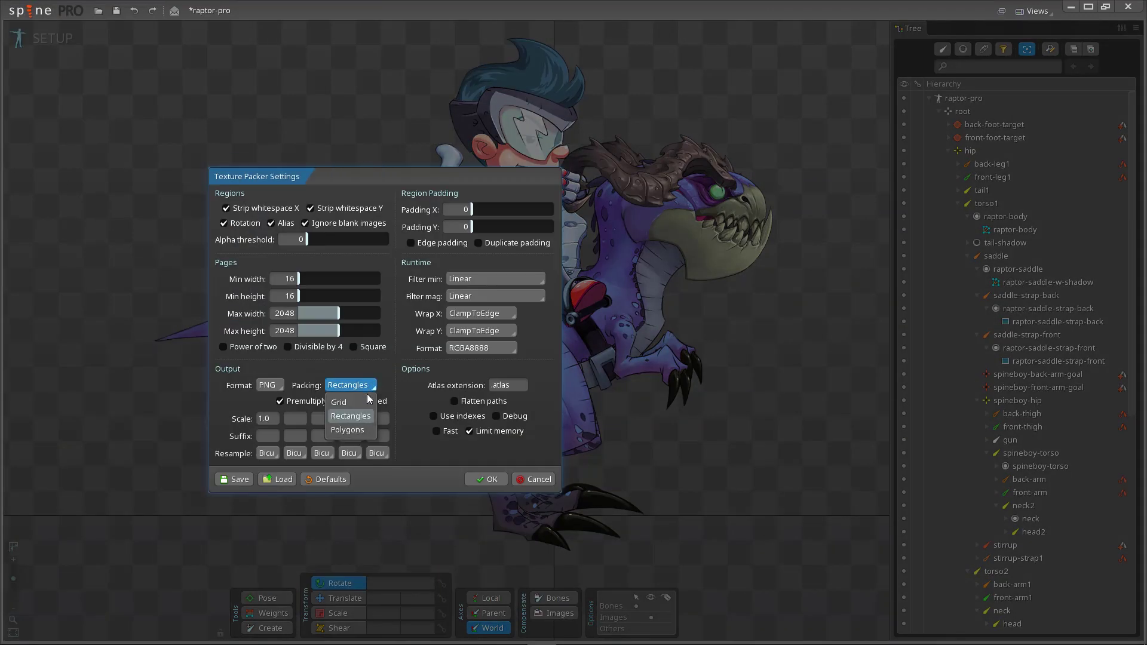
{"action": "left_click", "coordinate": [358, 428]}
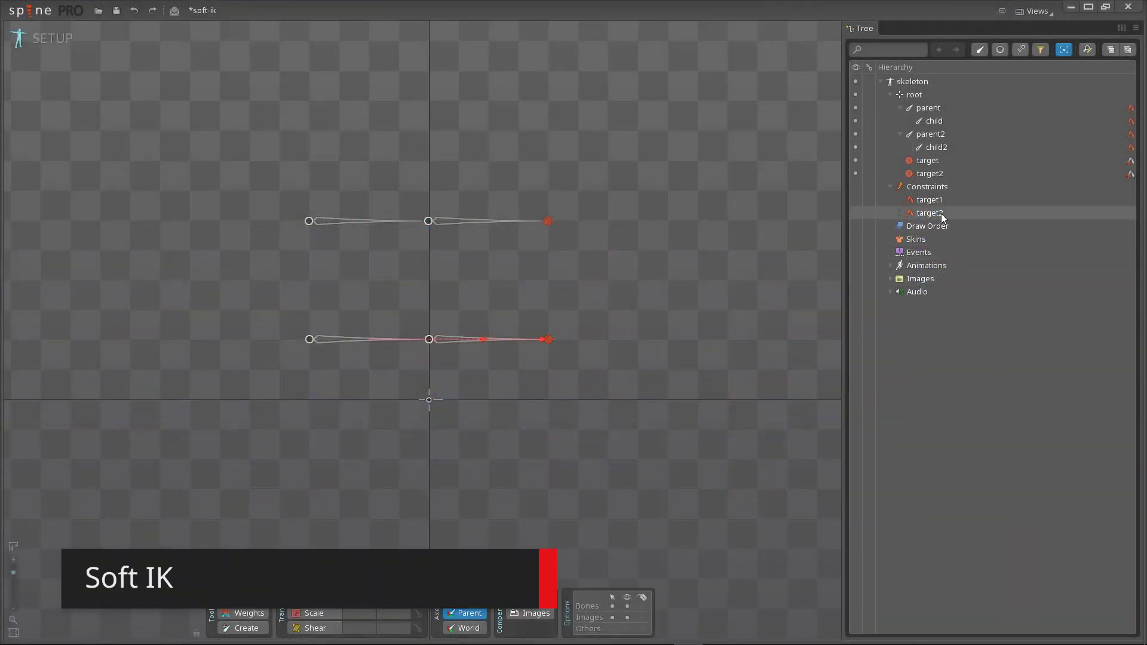
- Set the target2 IK constraint's softness to about 26.7 and play the animation
{"action": "left_click", "coordinate": [940, 213]}
{"action": "left_click_drag", "start_coordinate": [950, 609], "coordinate": [974, 609]}
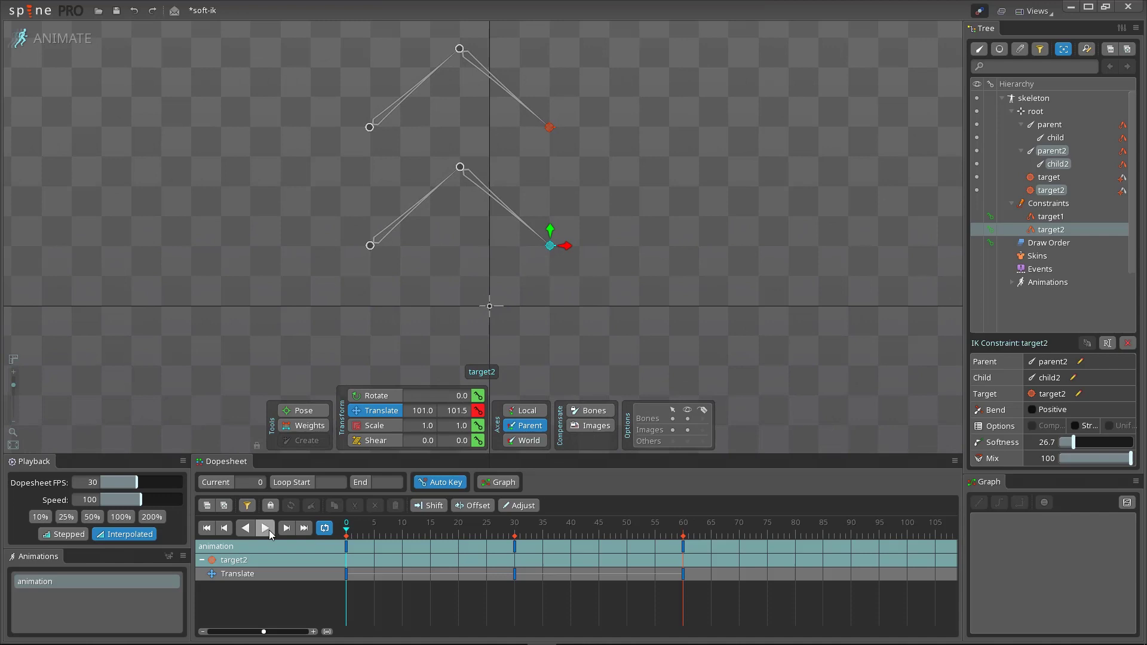
{"action": "left_click", "coordinate": [269, 529]}
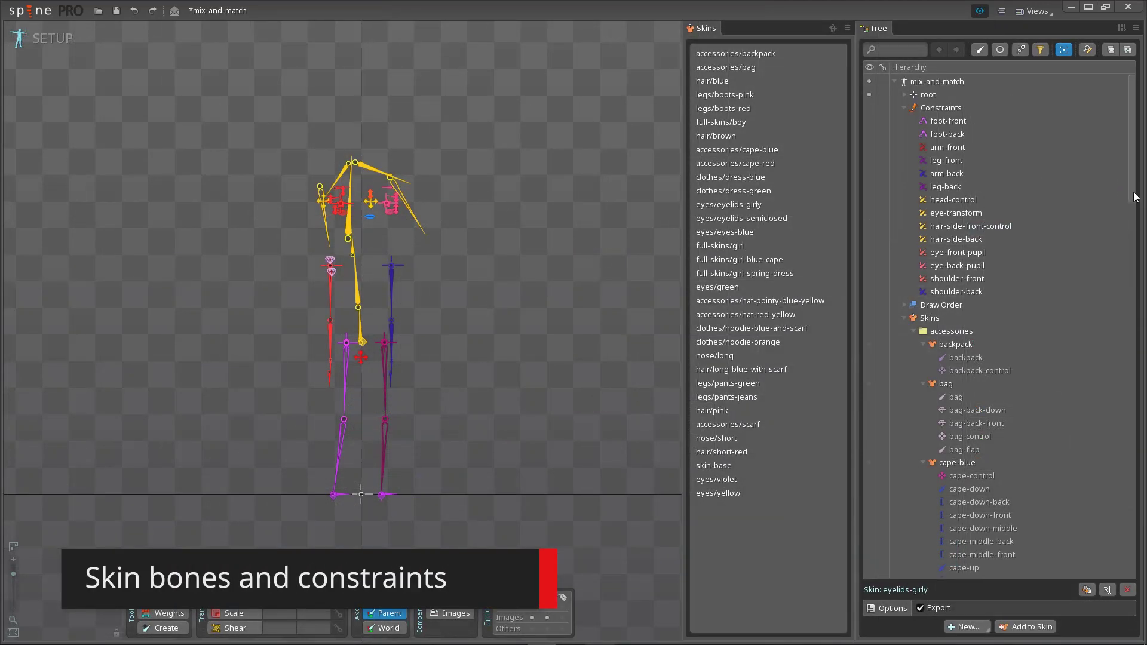
- Preview the girl-blue-cape, girl and girl-spring-dress skins, then show only accessories/bag
{"action": "mouse_move", "coordinate": [1134, 197]}
{"action": "left_mouse_down"}
{"action": "mouse_move", "coordinate": [1135, 297]}
{"action": "mouse_move", "coordinate": [1134, 195]}
{"action": "left_mouse_up"}
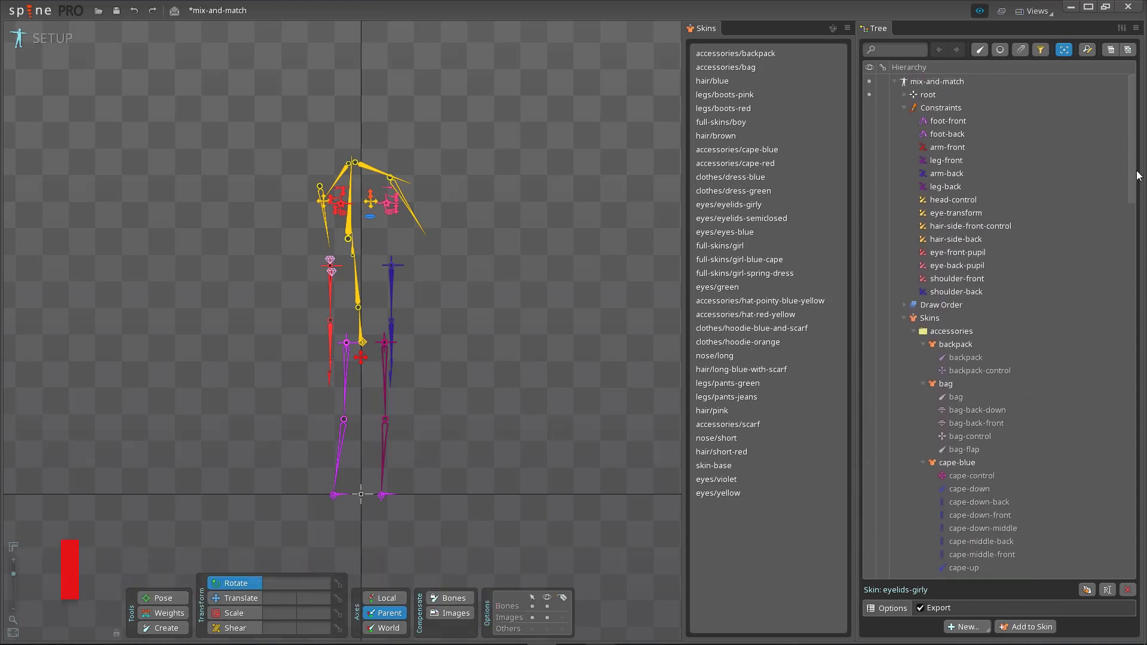
{"action": "left_click", "coordinate": [721, 258]}
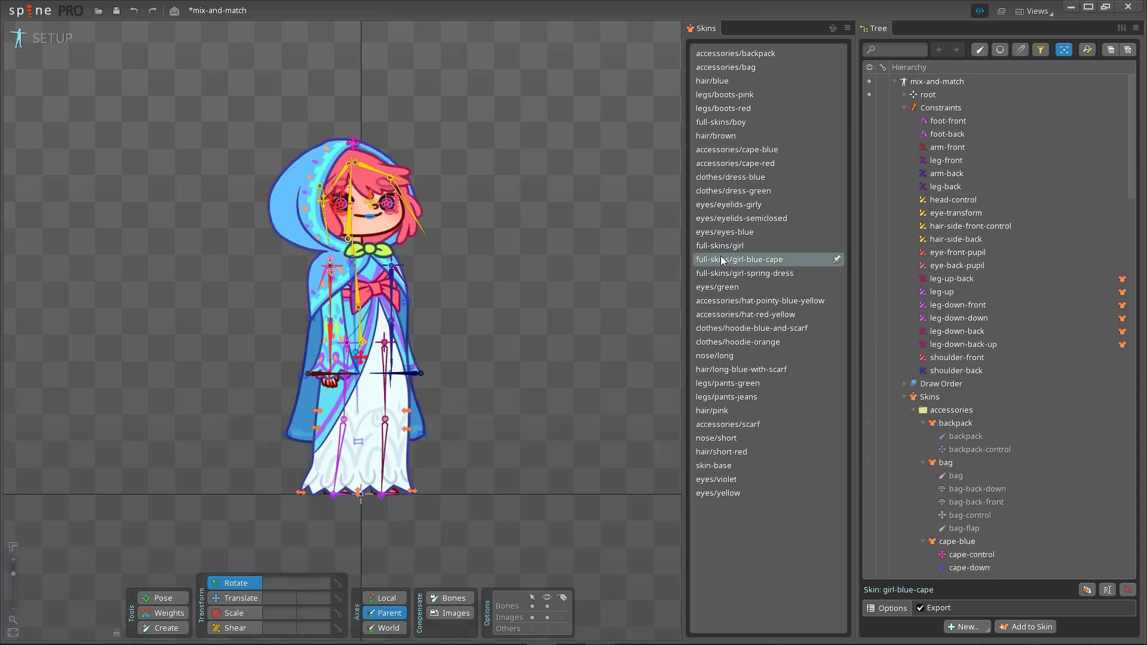
{"action": "left_click", "coordinate": [726, 251]}
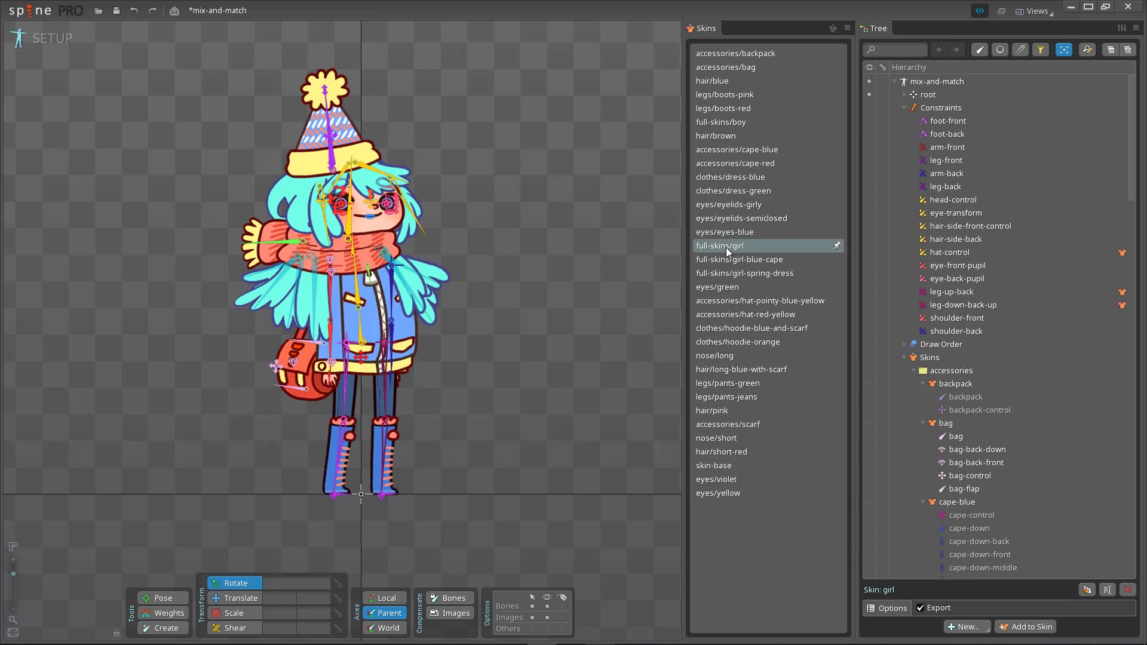
{"action": "left_click", "coordinate": [736, 275]}
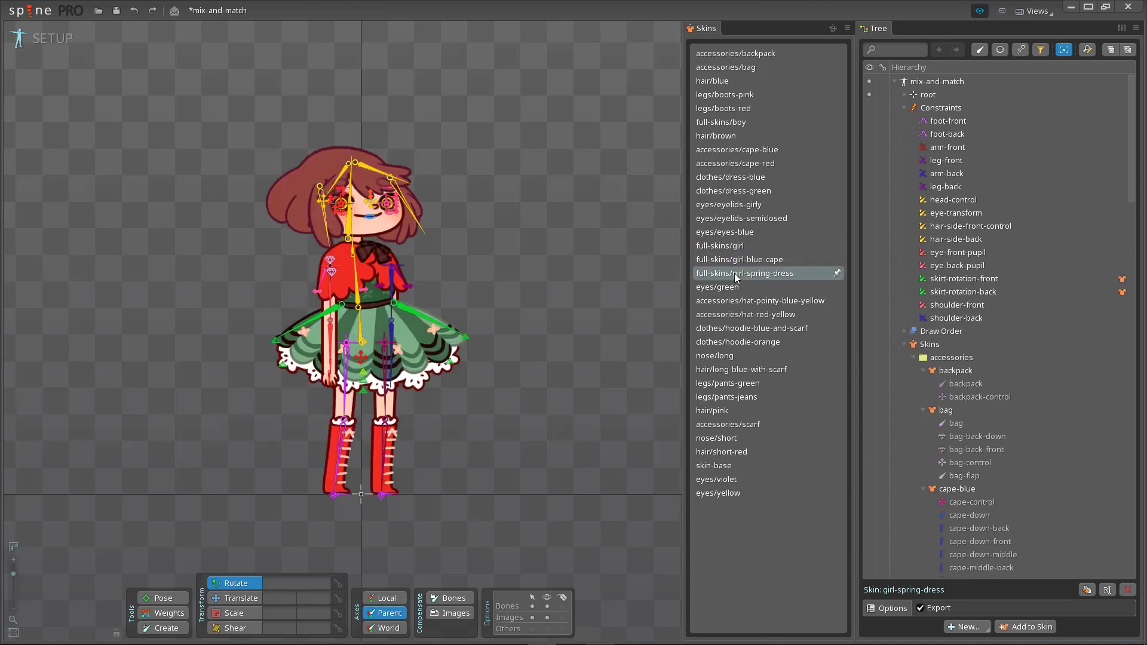
{"action": "left_click", "coordinate": [736, 276]}
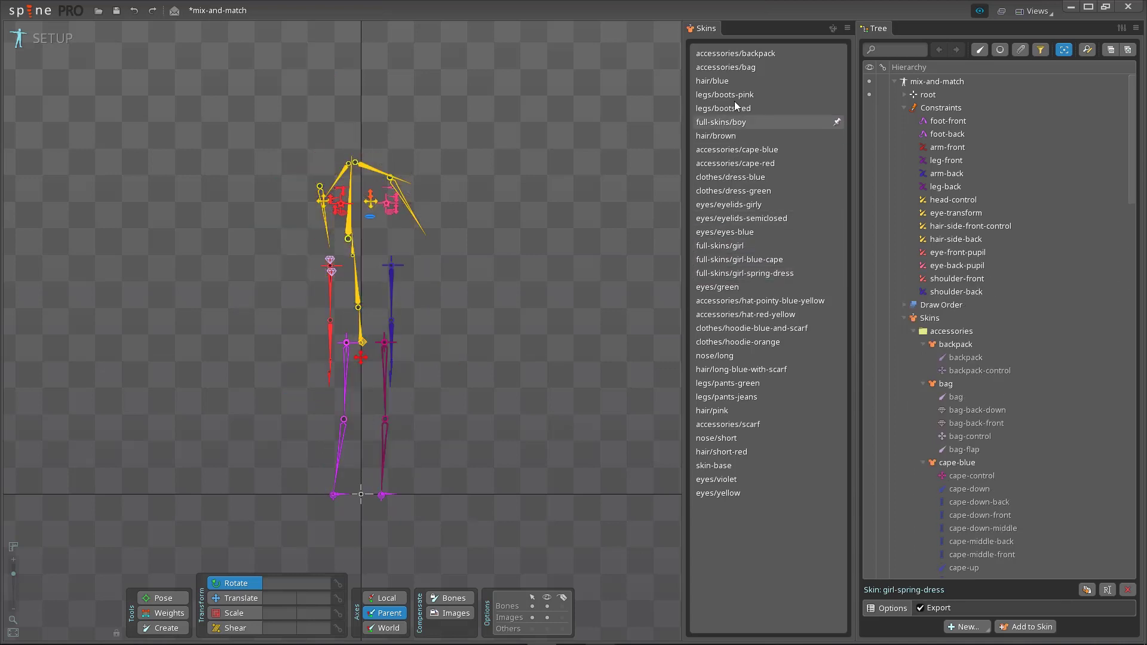
{"action": "left_click", "coordinate": [736, 69]}
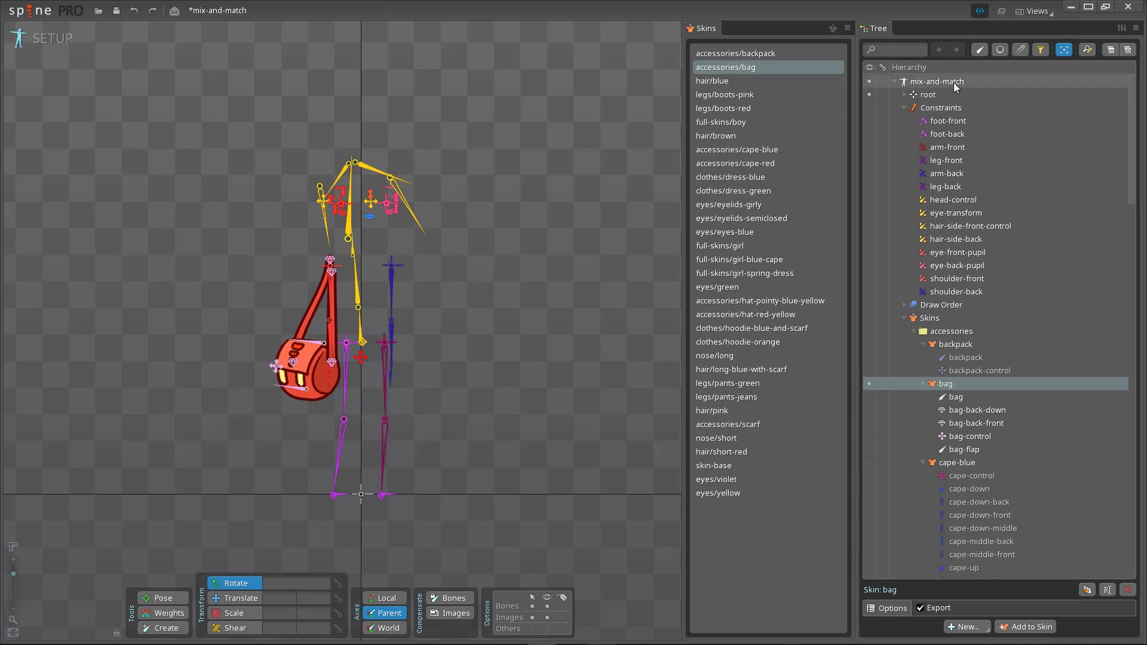
- Toggle the tree display options for skin constraints and skin bones on, then off again
{"action": "left_click", "coordinate": [1122, 28]}
{"action": "left_click", "coordinate": [998, 82]}
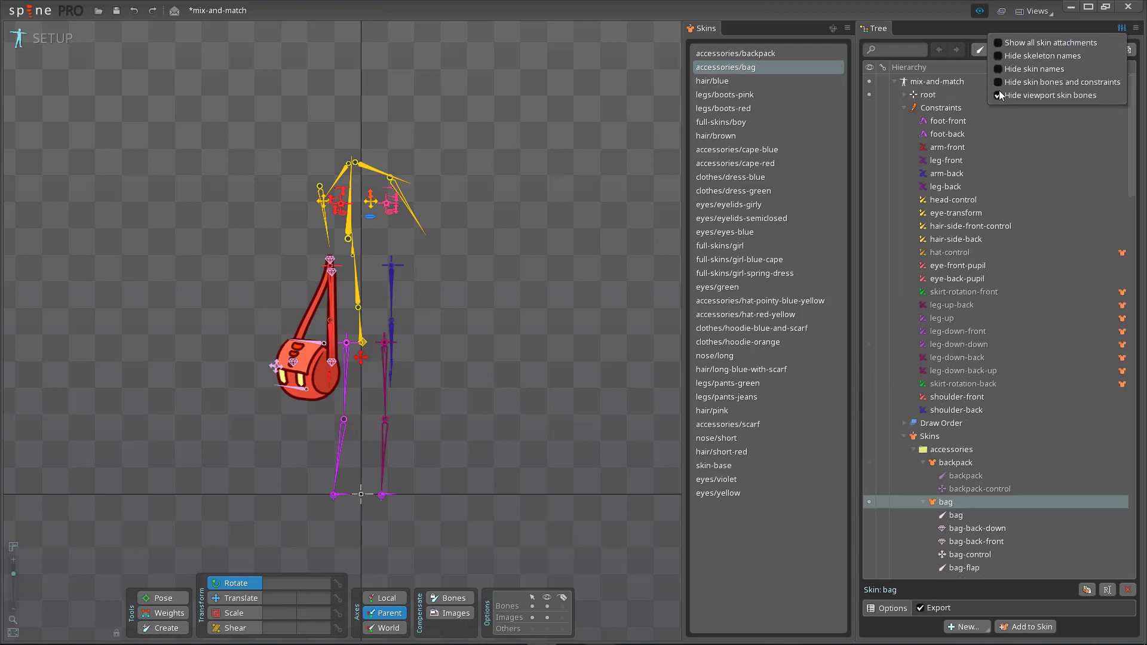
{"action": "left_click", "coordinate": [999, 95]}
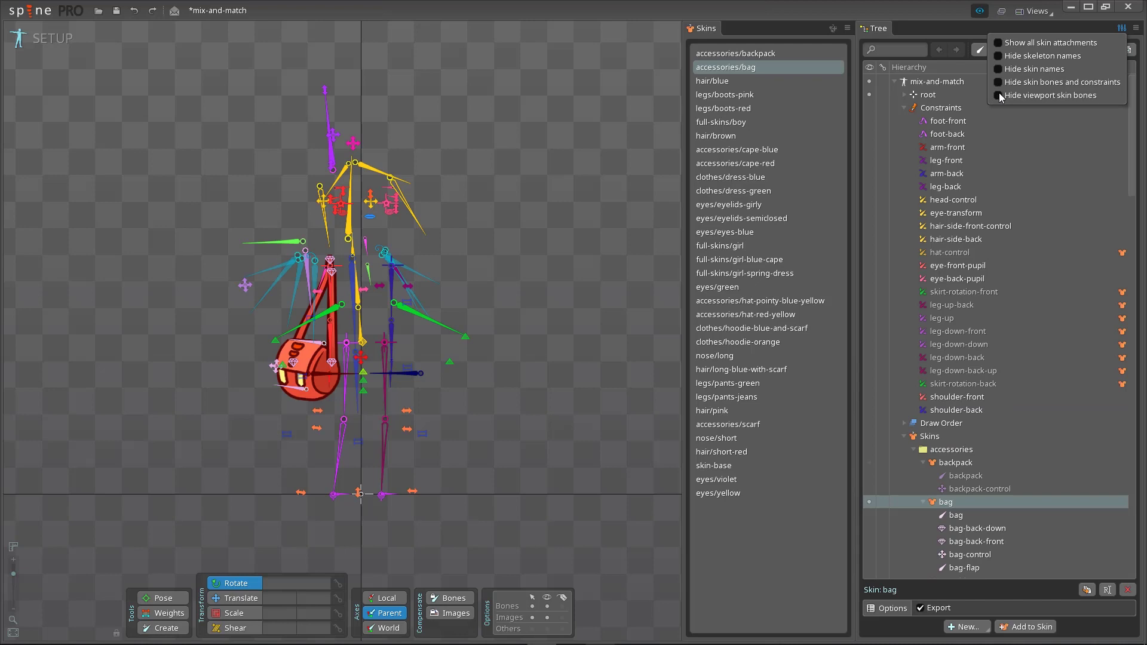
{"action": "left_click", "coordinate": [998, 96]}
{"action": "left_click", "coordinate": [998, 82]}
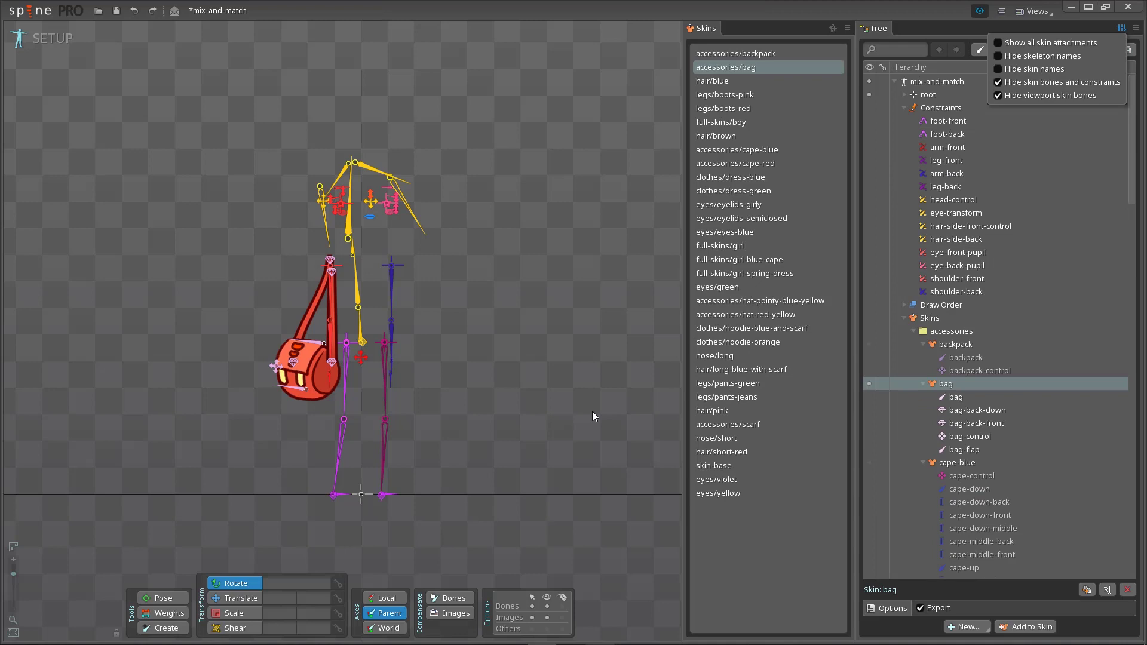
- Preview backpack, blue cape, red cape, blue dress and girl skins, ending on full-skins/girl-spring-dress
{"action": "left_click", "coordinate": [736, 55]}
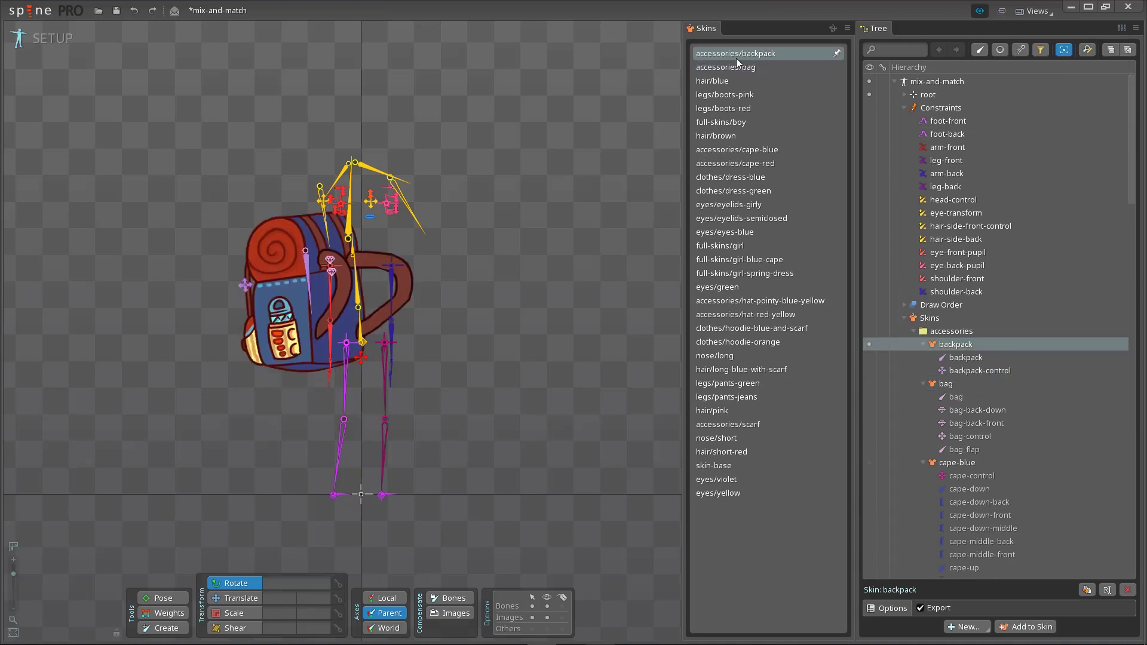
{"action": "left_click", "coordinate": [736, 150]}
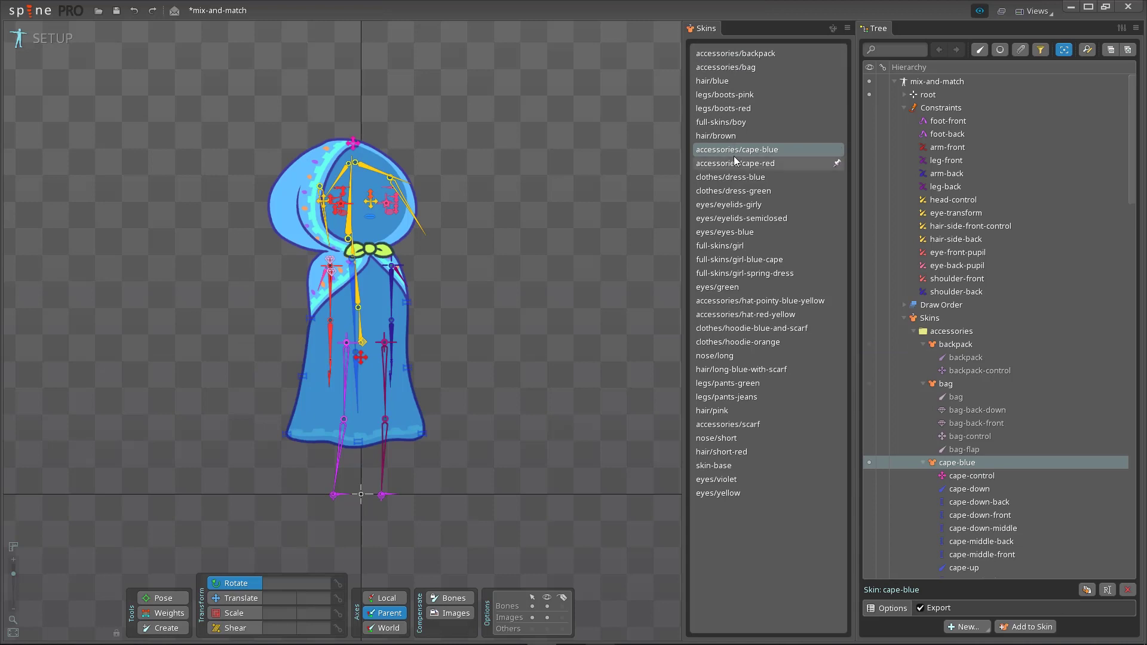
{"action": "left_click", "coordinate": [735, 164]}
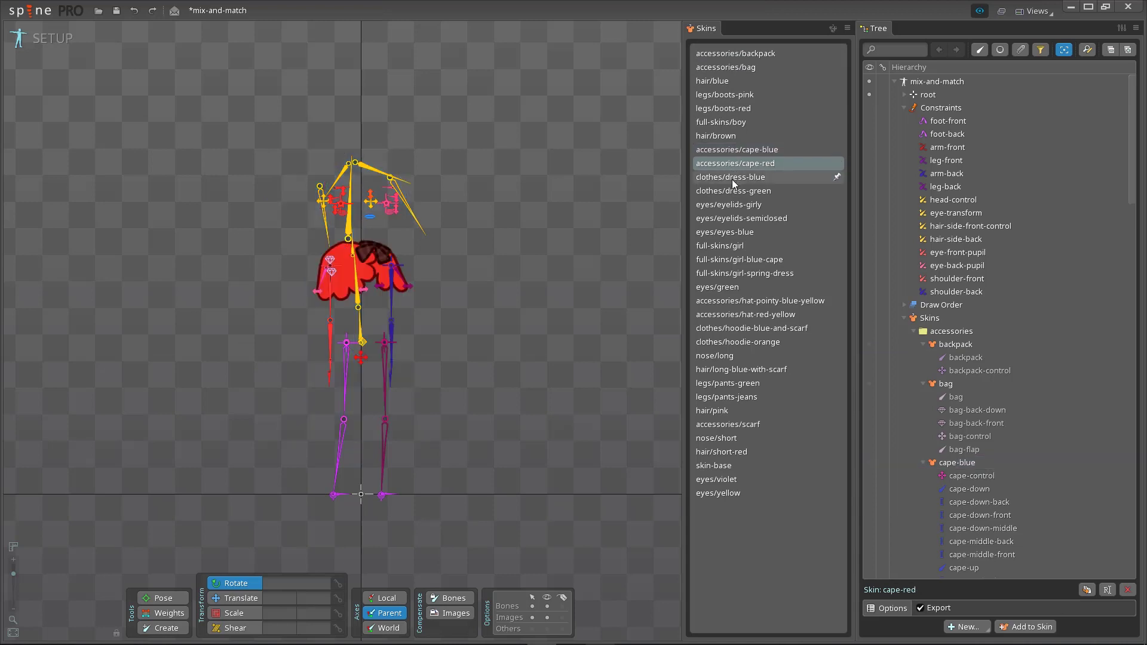
{"action": "left_click", "coordinate": [733, 180]}
{"action": "left_click", "coordinate": [727, 247]}
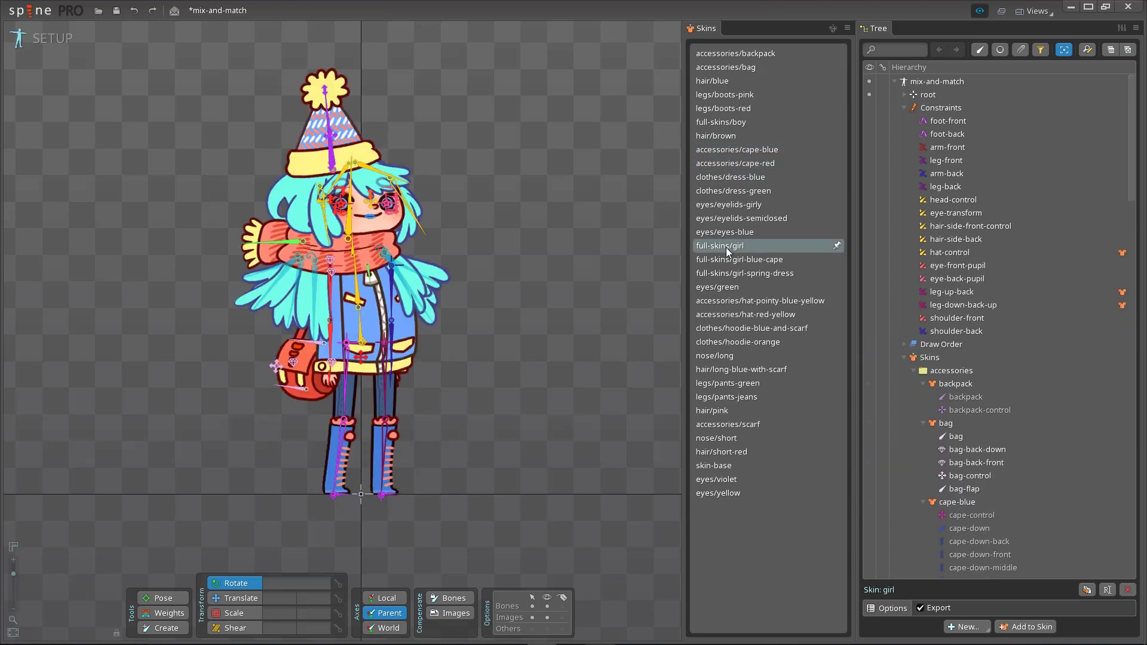
{"action": "left_click", "coordinate": [736, 274]}
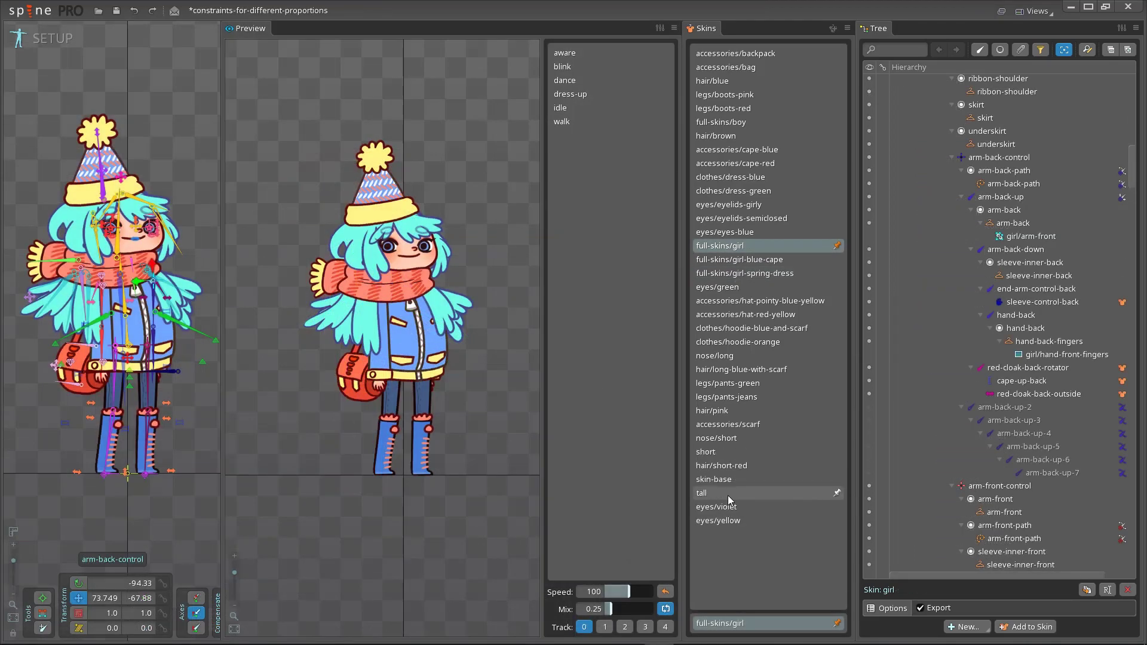
- Compare tall and short skins during the walk animation, then pin full-skins/boy with the short skin
{"action": "left_click", "coordinate": [727, 494]}
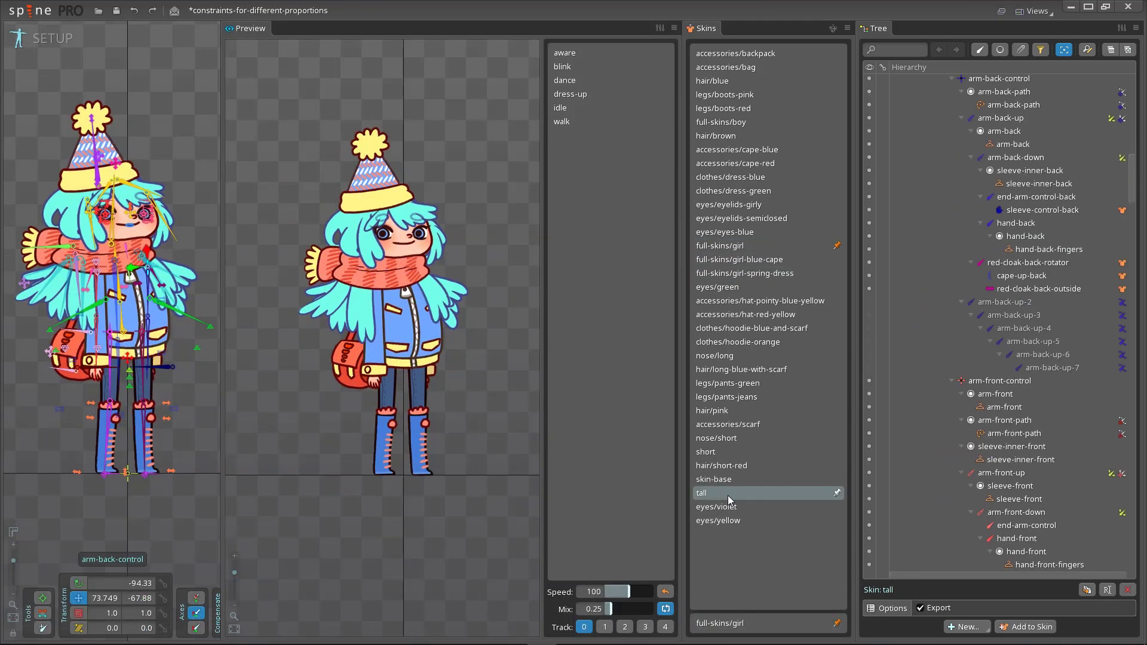
{"action": "left_click", "coordinate": [736, 451]}
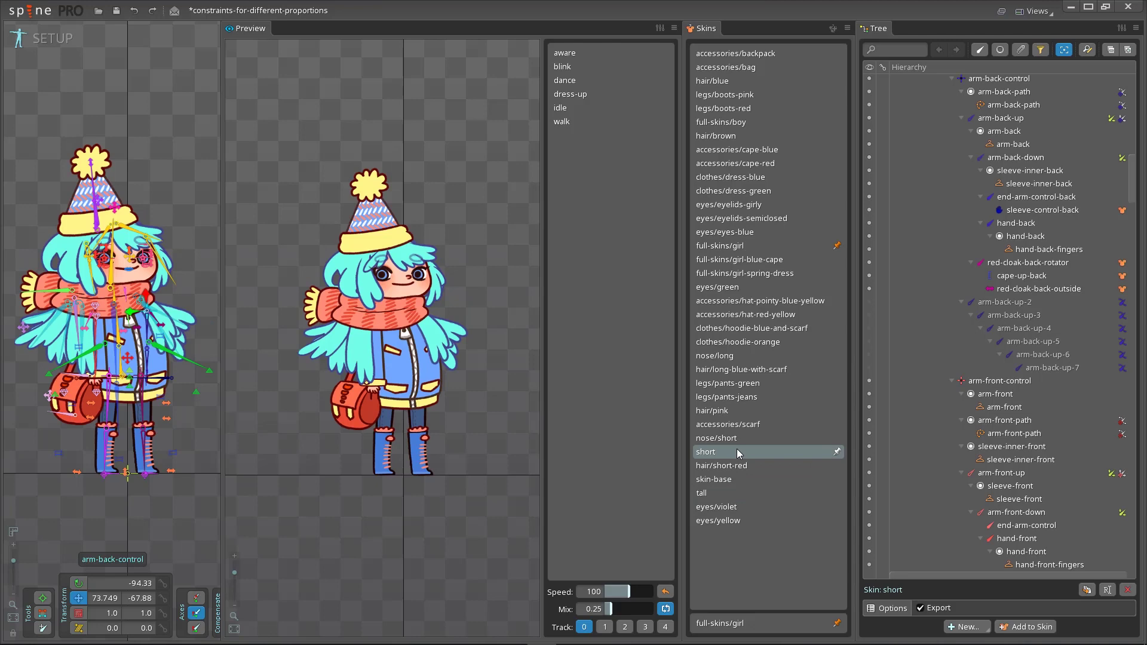
{"action": "left_click", "coordinate": [598, 119]}
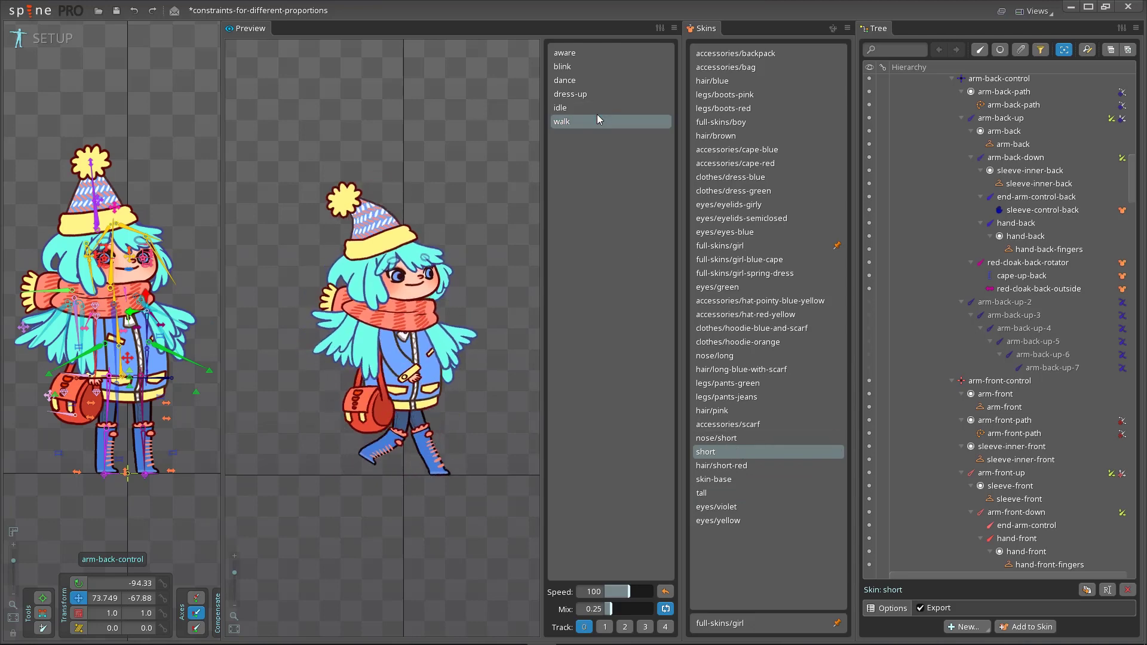
{"action": "left_click", "coordinate": [711, 493]}
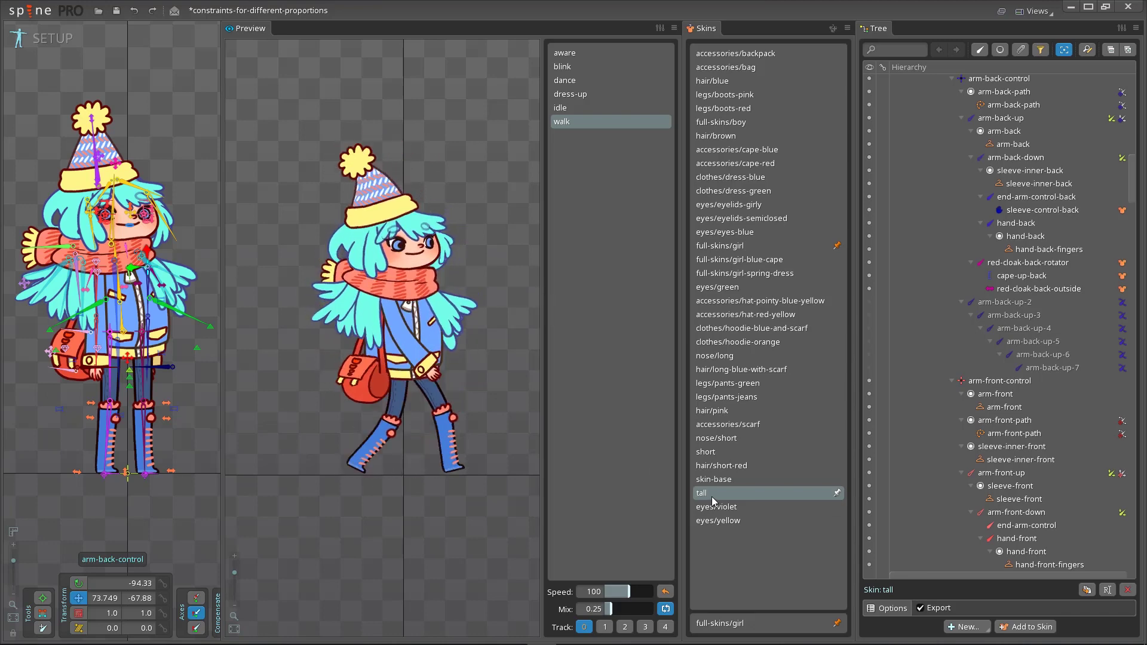
{"action": "left_click", "coordinate": [837, 122]}
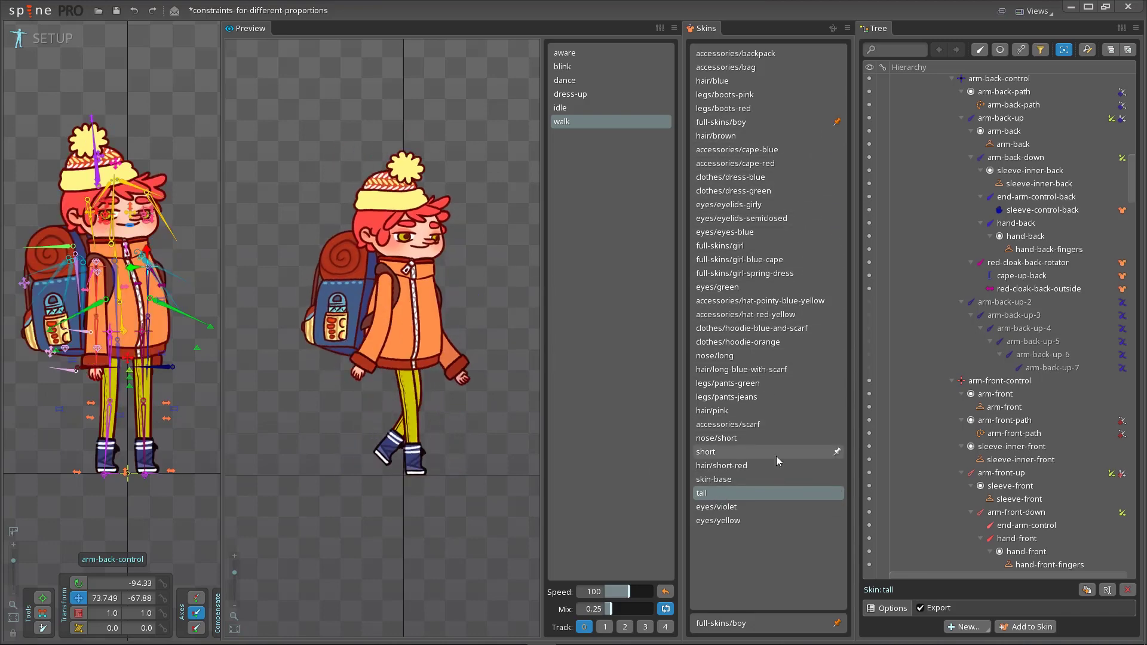
{"action": "left_click", "coordinate": [776, 456]}
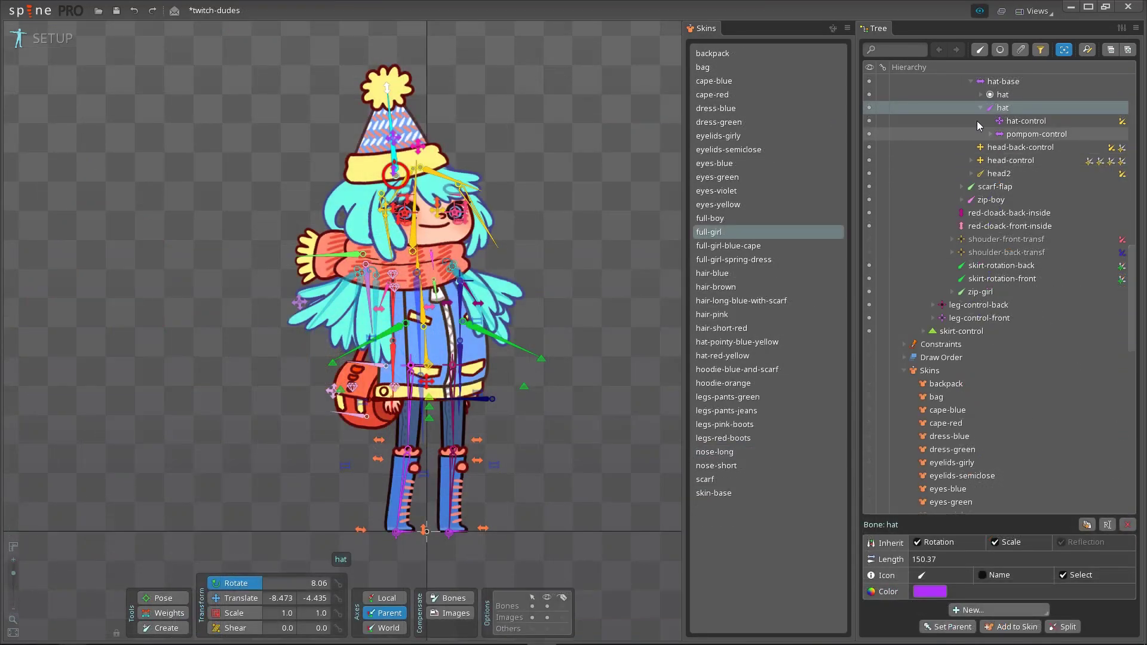
- Add the hat-base, hat and hat-control bones to the full-girl skin
{"action": "left_click", "coordinate": [1004, 85]}
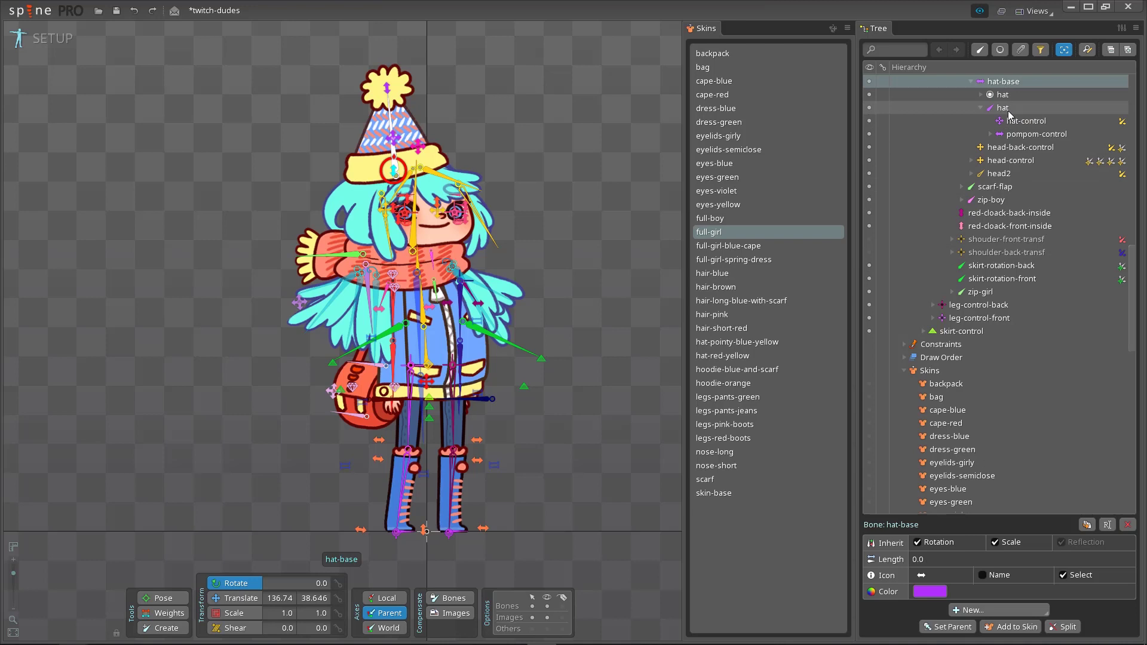
{"action": "left_click", "coordinate": [1008, 109], "text": "ctrl"}
{"action": "left_click", "coordinate": [1012, 122], "text": "ctrl"}
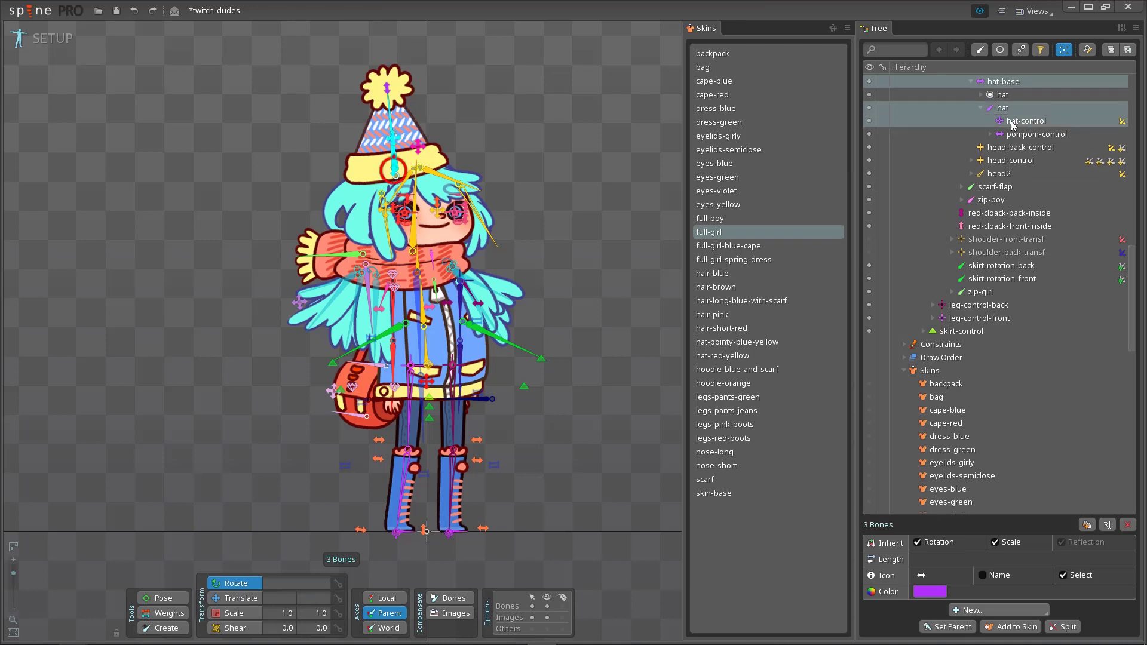
{"action": "left_click_drag", "start_coordinate": [1012, 123], "coordinate": [1006, 549]}
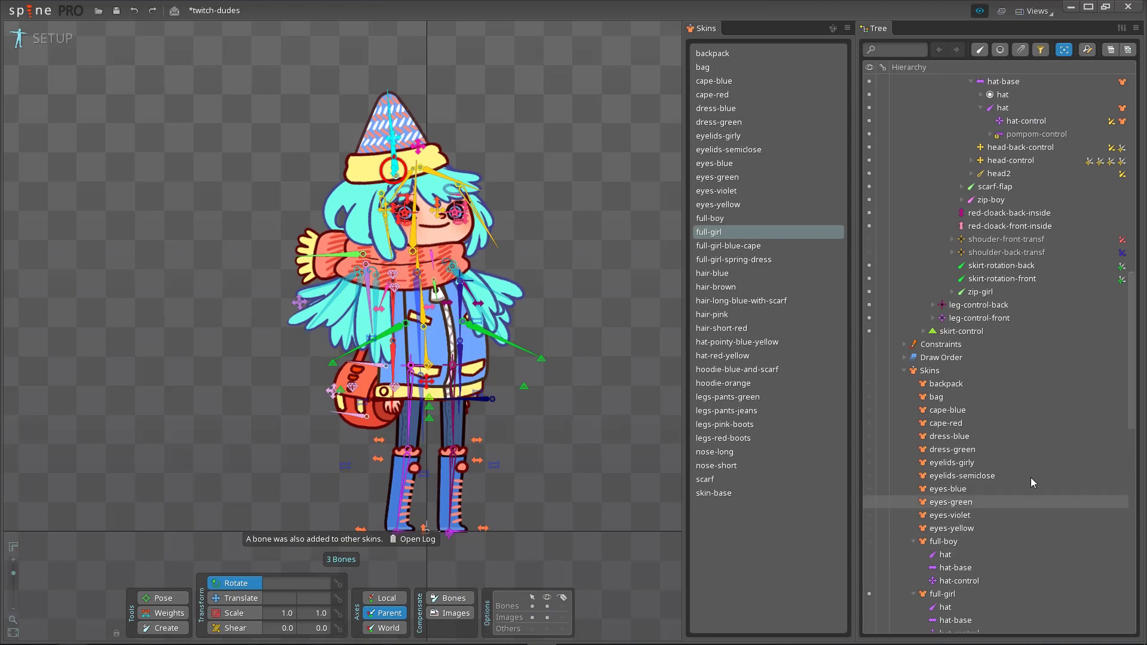
- Add the pompom-control bone to the skin so the pompom reappears
{"action": "scroll", "coordinate": [1119, 387], "scroll_direction": "down", "scroll_amount": 7}
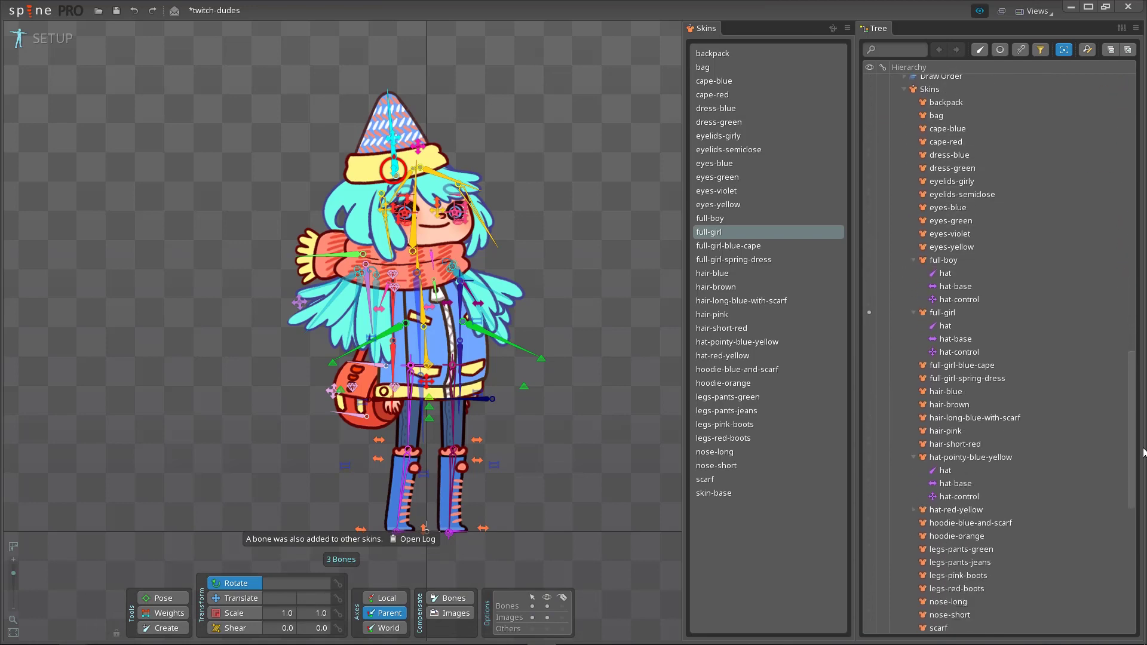
{"action": "left_click_drag", "start_coordinate": [1132, 451], "coordinate": [1132, 301]}
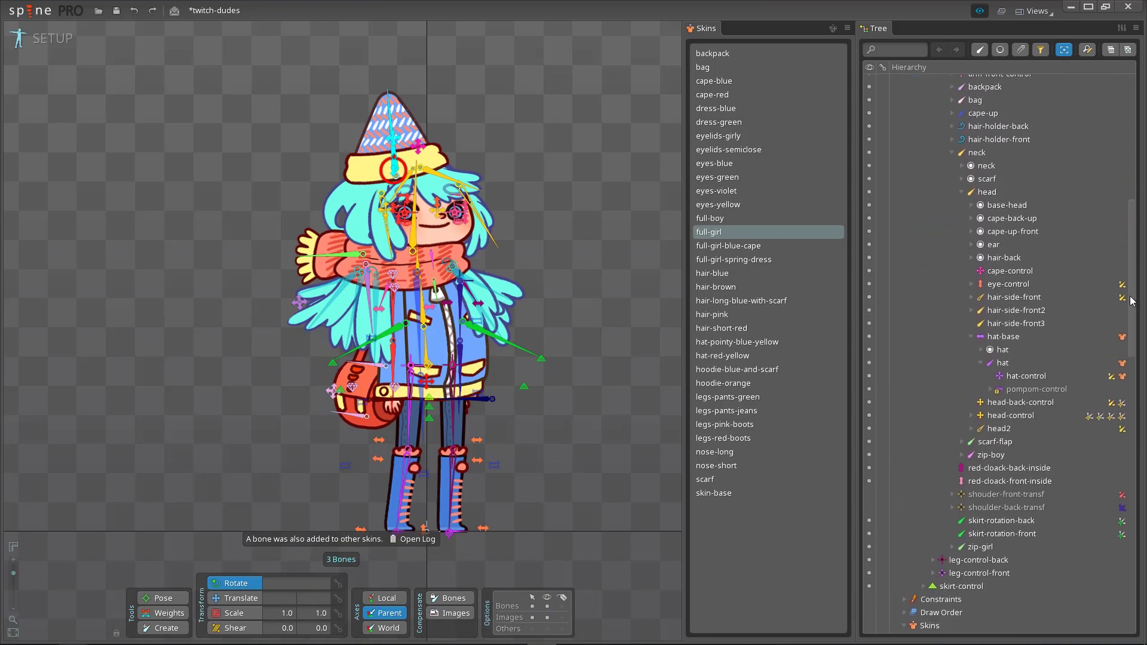
{"action": "mouse_move", "coordinate": [1121, 370]}
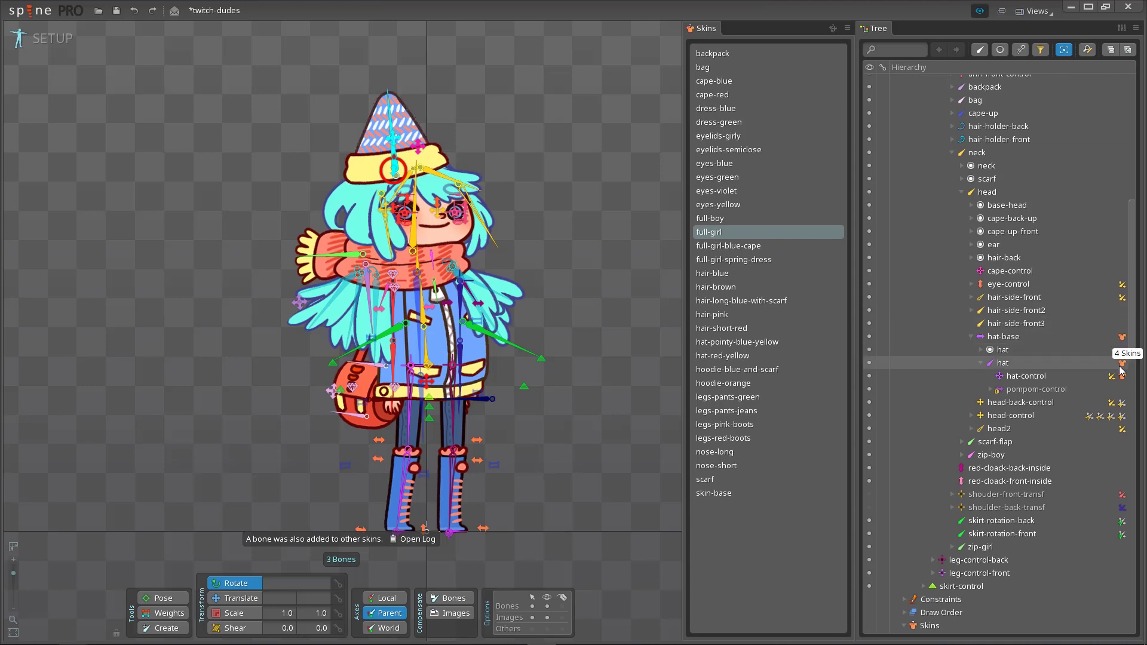
{"action": "left_click", "coordinate": [1091, 392]}
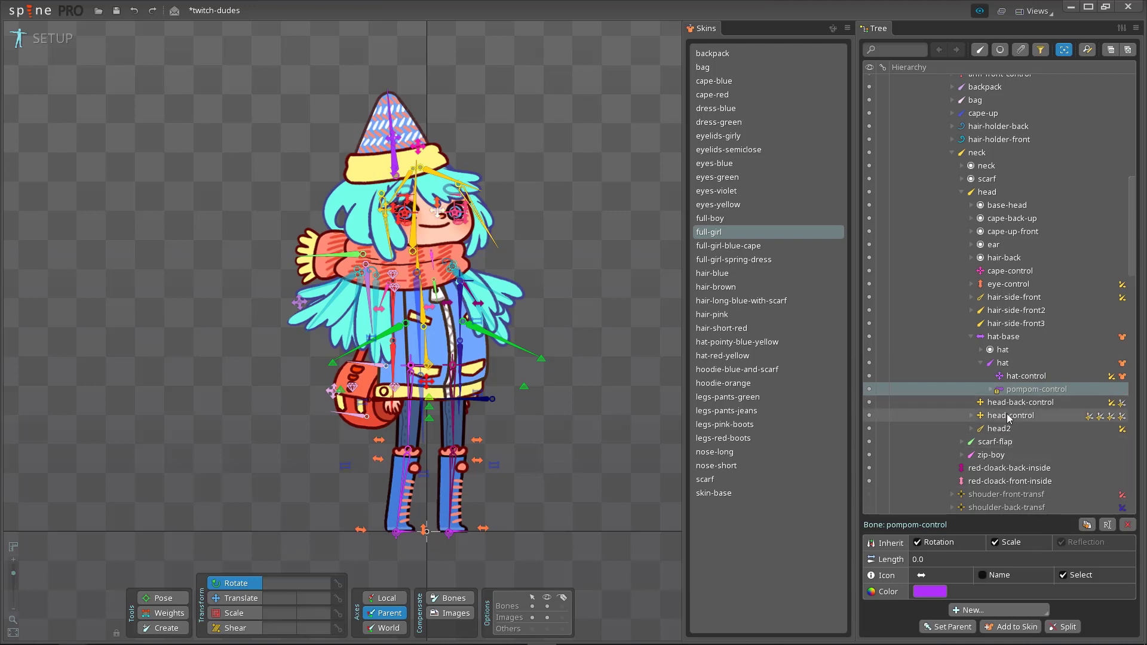
{"action": "left_click", "coordinate": [1011, 627]}
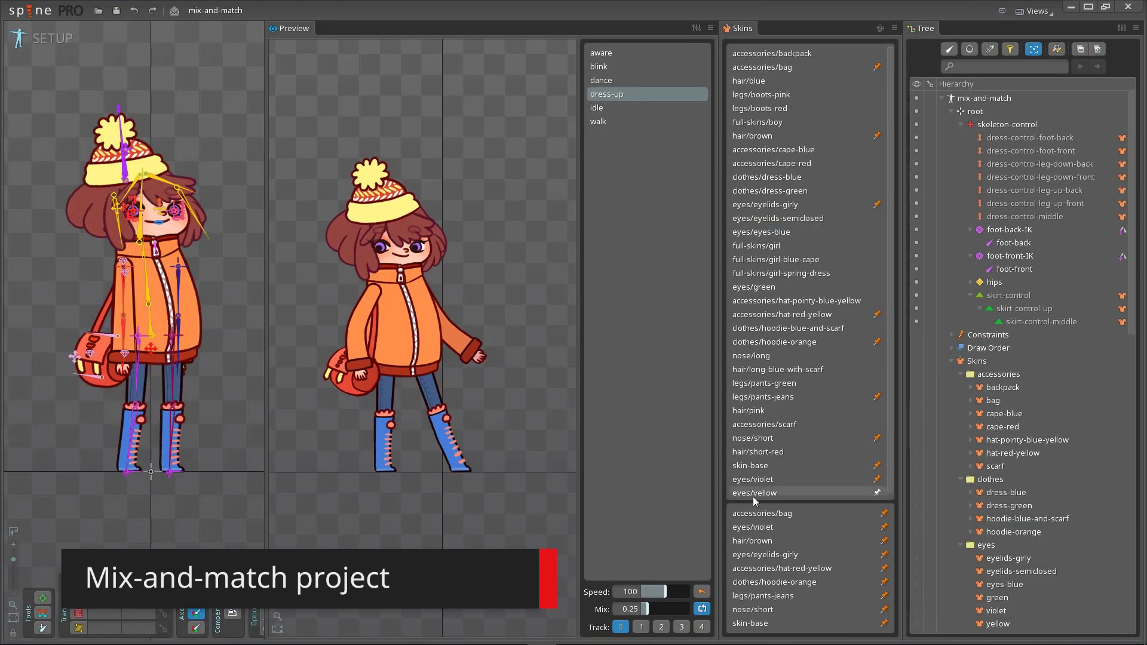
- Unpin all eight mixed skins, from skin-base through eyes/violet
{"action": "left_click", "coordinate": [885, 623]}
{"action": "left_click", "coordinate": [884, 623]}
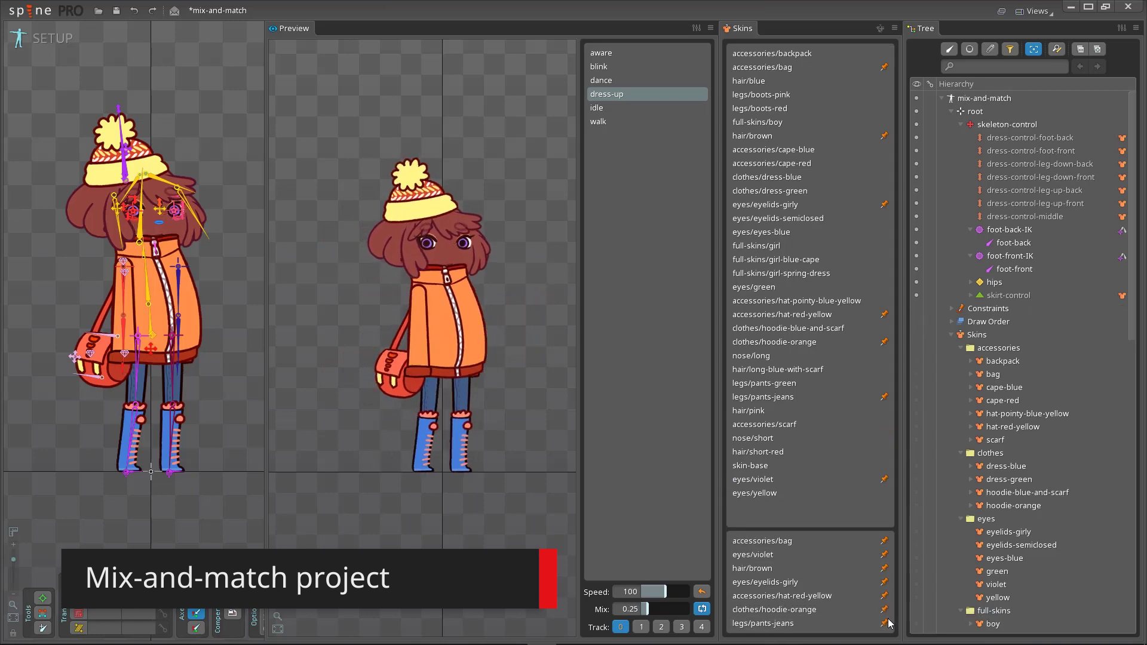
{"action": "left_click", "coordinate": [885, 623]}
{"action": "left_click", "coordinate": [885, 623]}
{"action": "left_click", "coordinate": [885, 623]}
{"action": "left_click", "coordinate": [885, 623]}
{"action": "left_click", "coordinate": [884, 623]}
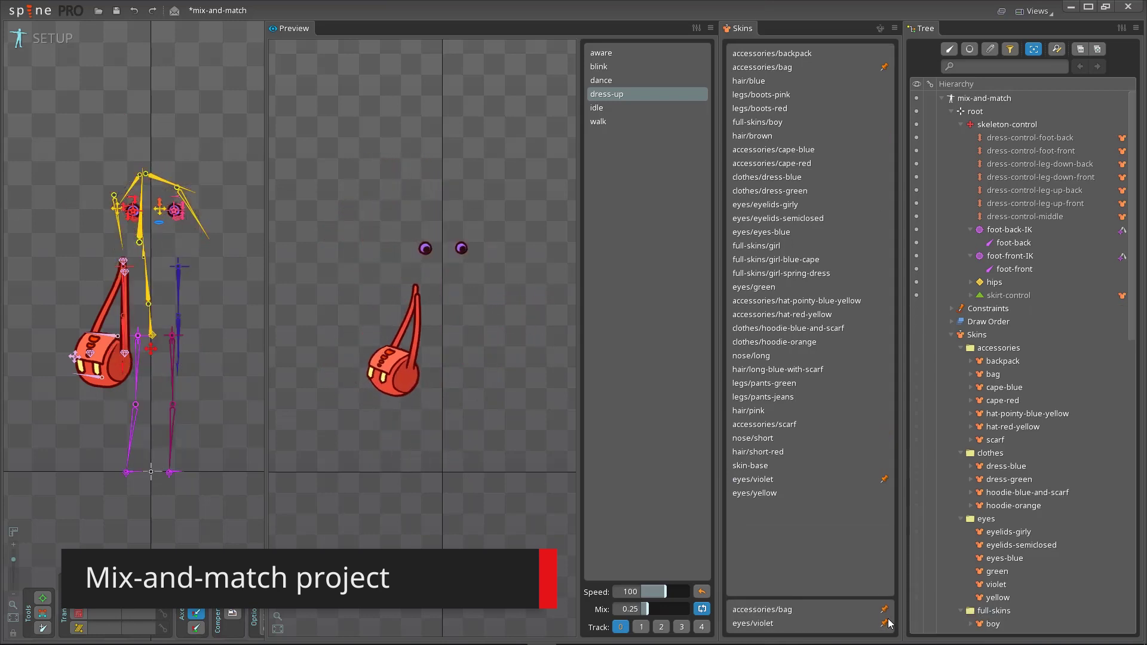
{"action": "left_click", "coordinate": [885, 623]}
{"action": "left_click", "coordinate": [885, 623]}
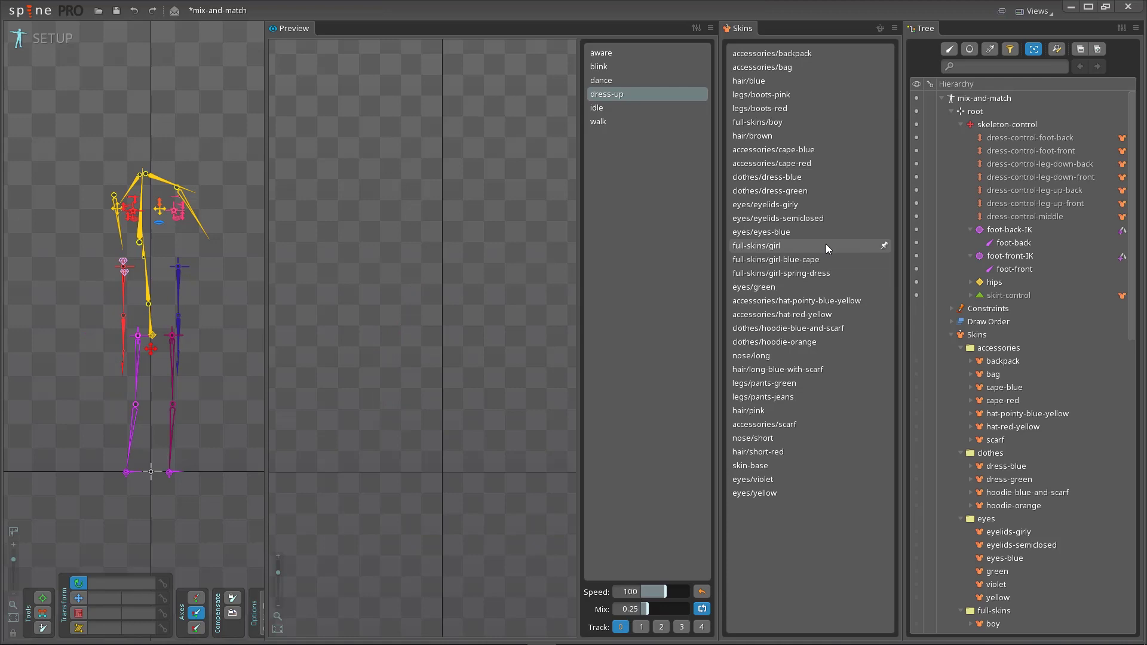
- Cycle through full-skins girl, girl-blue-cape and girl-spring-dress, ending on full-skins/boy
{"action": "left_click", "coordinate": [826, 246]}
{"action": "left_click", "coordinate": [820, 261]}
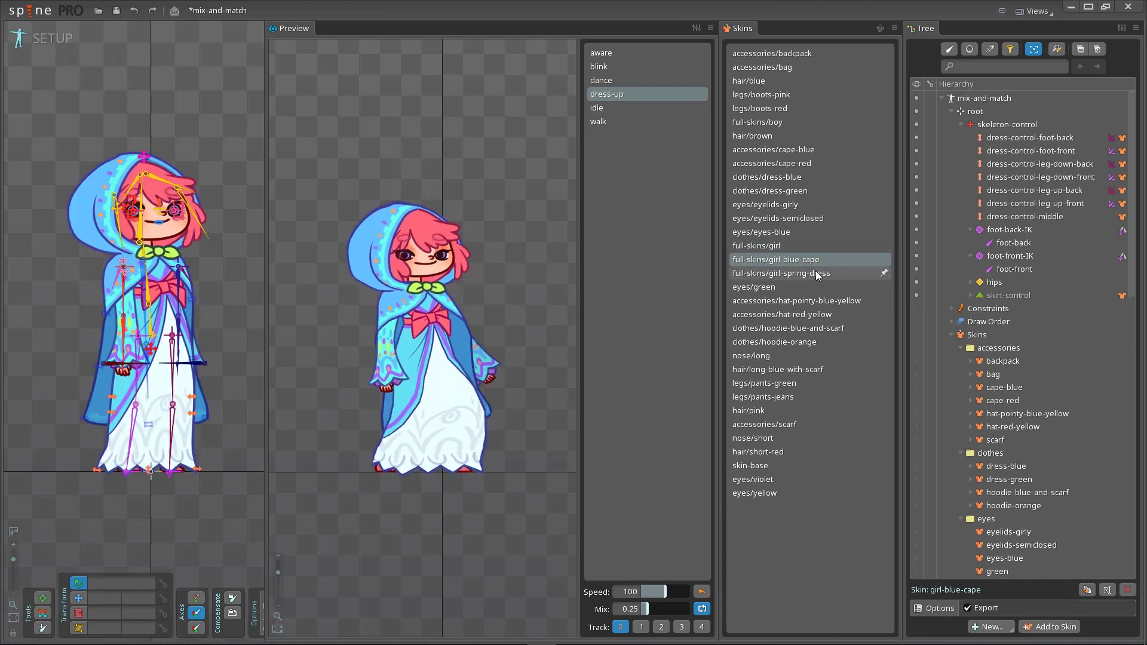
{"action": "left_click", "coordinate": [815, 275]}
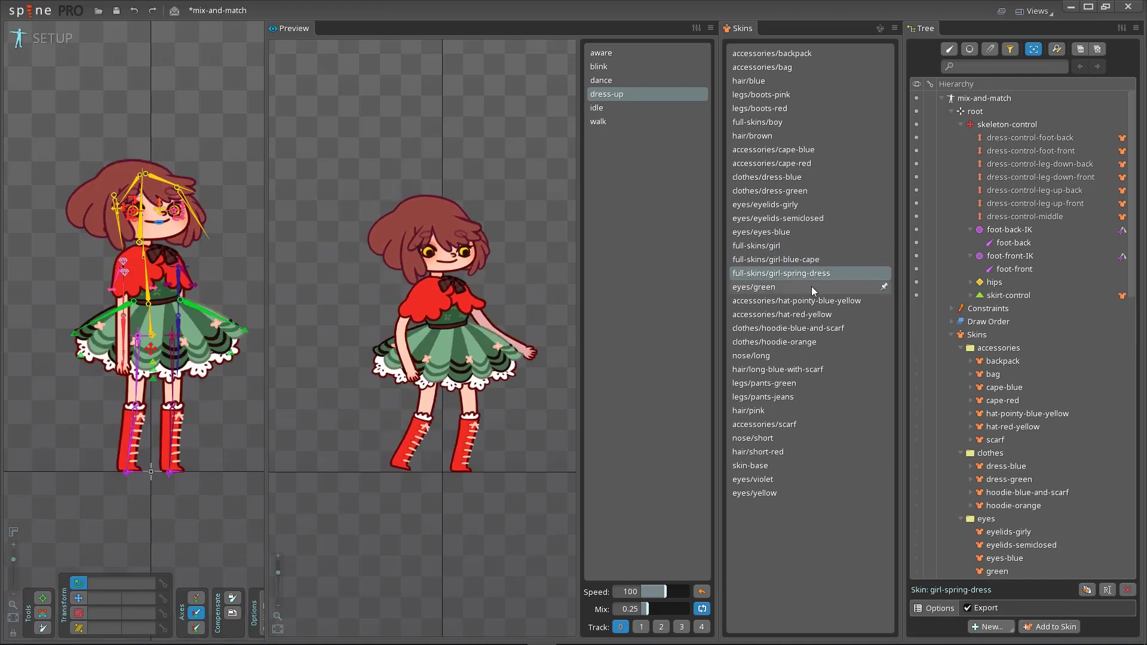
{"action": "left_click", "coordinate": [805, 125]}
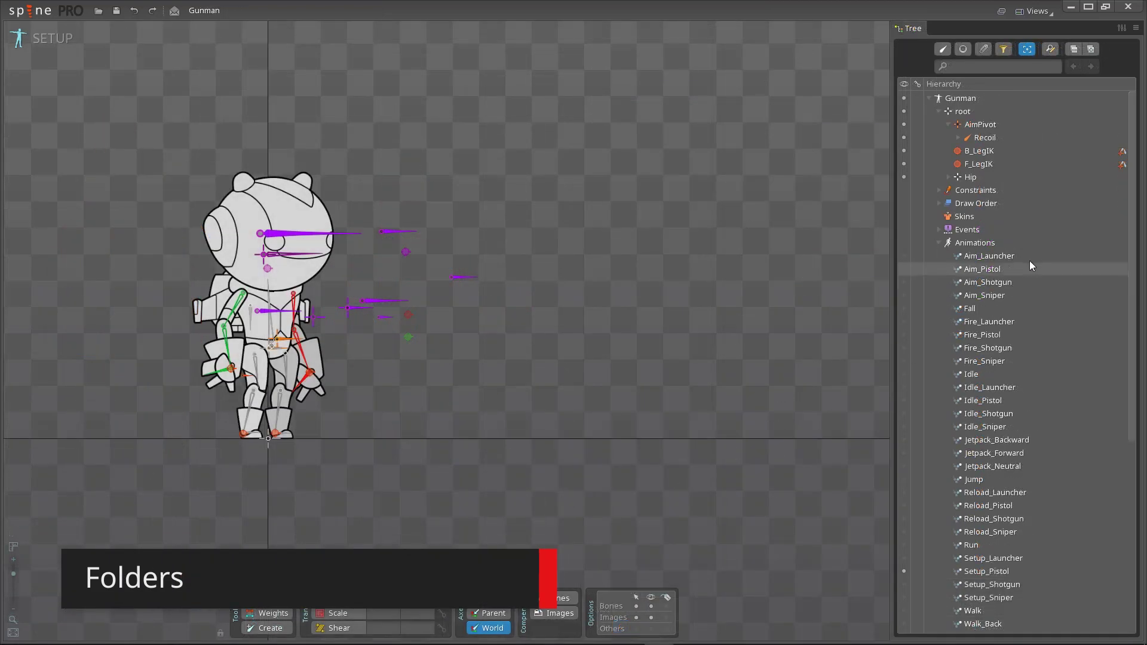
- Create an 'Aim' animations folder and move the four Aim_ animations into it
{"action": "left_click", "coordinate": [1036, 242]}
{"action": "left_click", "coordinate": [1022, 628]}
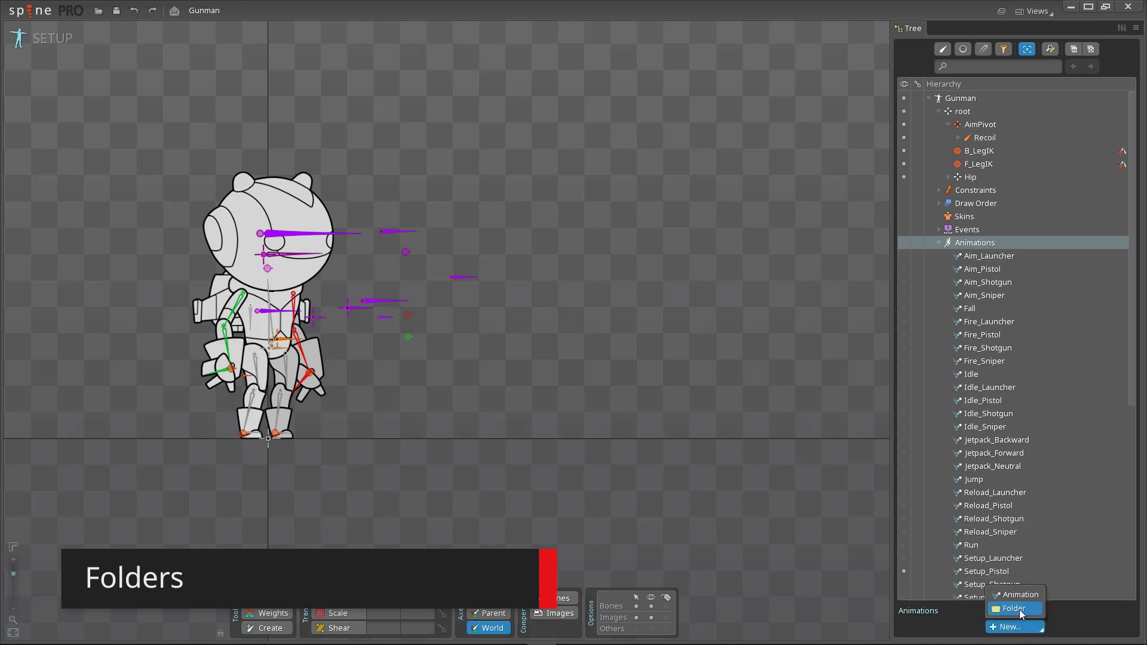
{"action": "left_click", "coordinate": [1019, 608]}
{"action": "type", "text": "Aim"}
{"action": "key", "text": "Return"}
{"action": "left_click", "coordinate": [987, 269]}
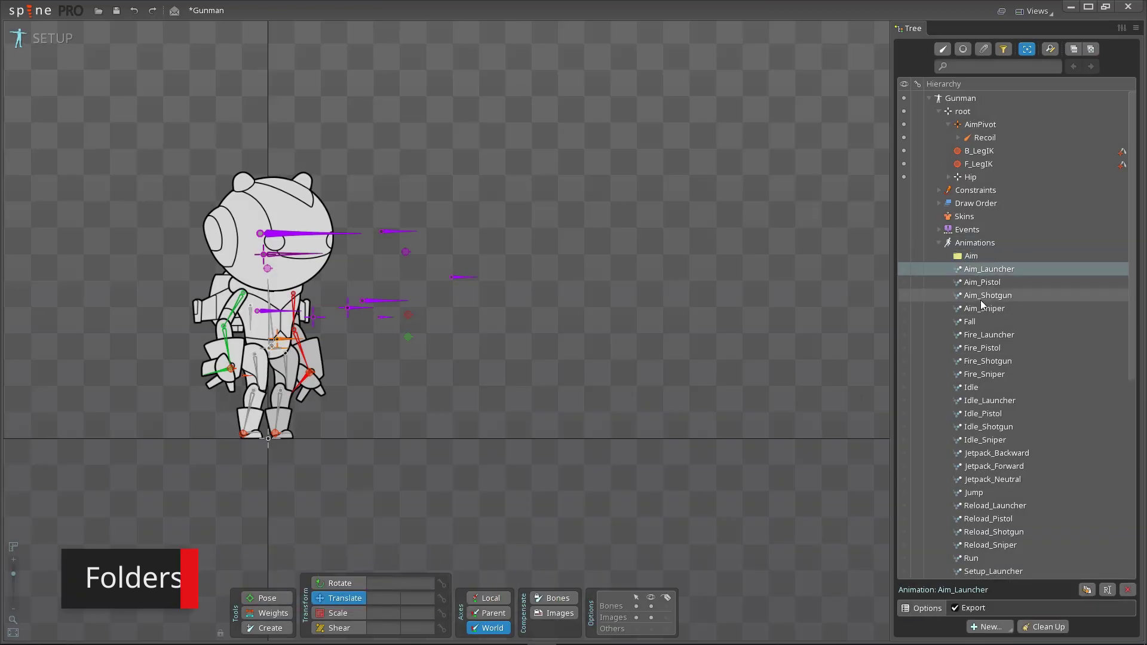
{"action": "left_click", "coordinate": [984, 308], "text": "shift"}
{"action": "left_click_drag", "start_coordinate": [1002, 267], "coordinate": [1005, 254]}
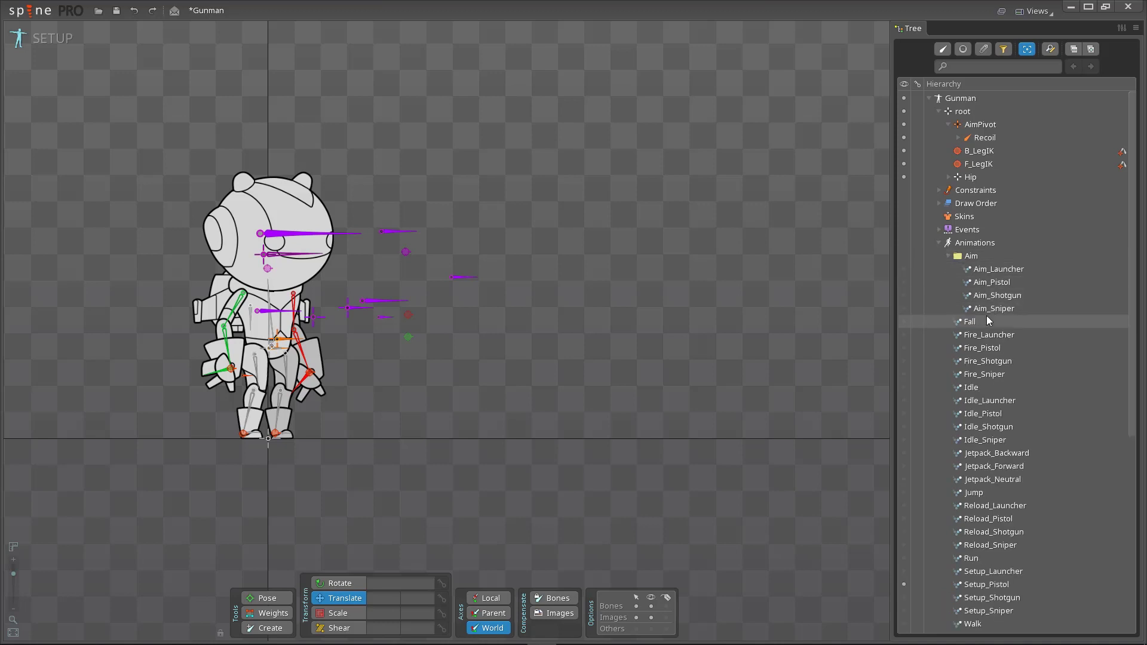
- Create an 'Idle' folder and move the Idle animations into it
{"action": "left_click", "coordinate": [987, 387]}
{"action": "left_click", "coordinate": [990, 627]}
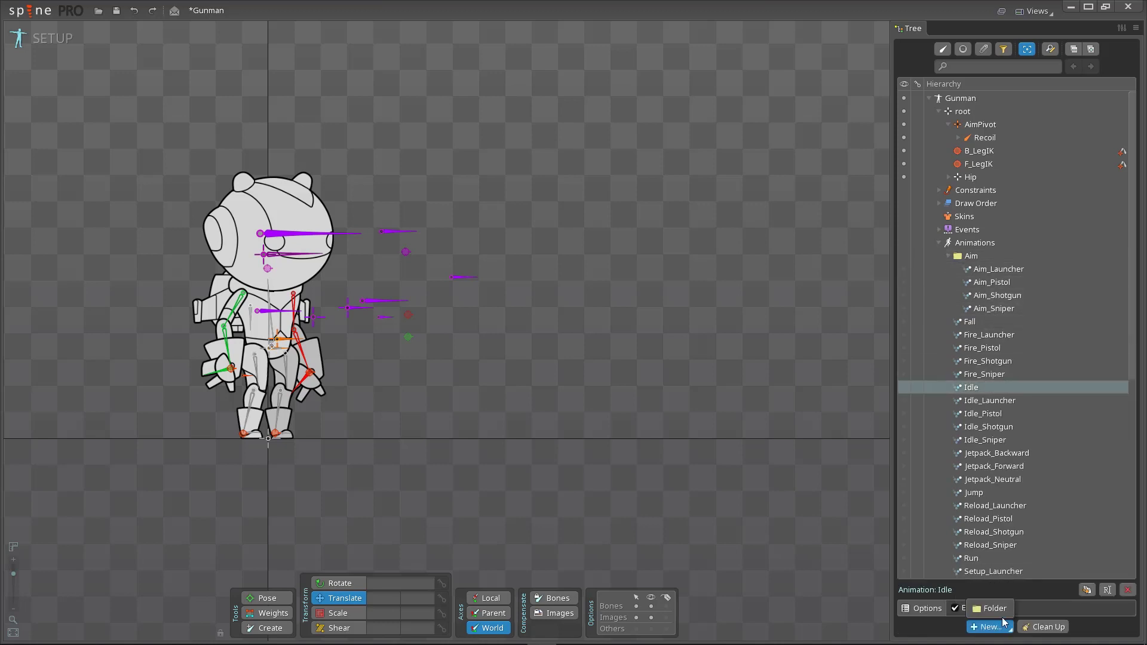
{"action": "left_click", "coordinate": [990, 614]}
{"action": "type", "text": "Idle"}
{"action": "key", "text": "Return"}
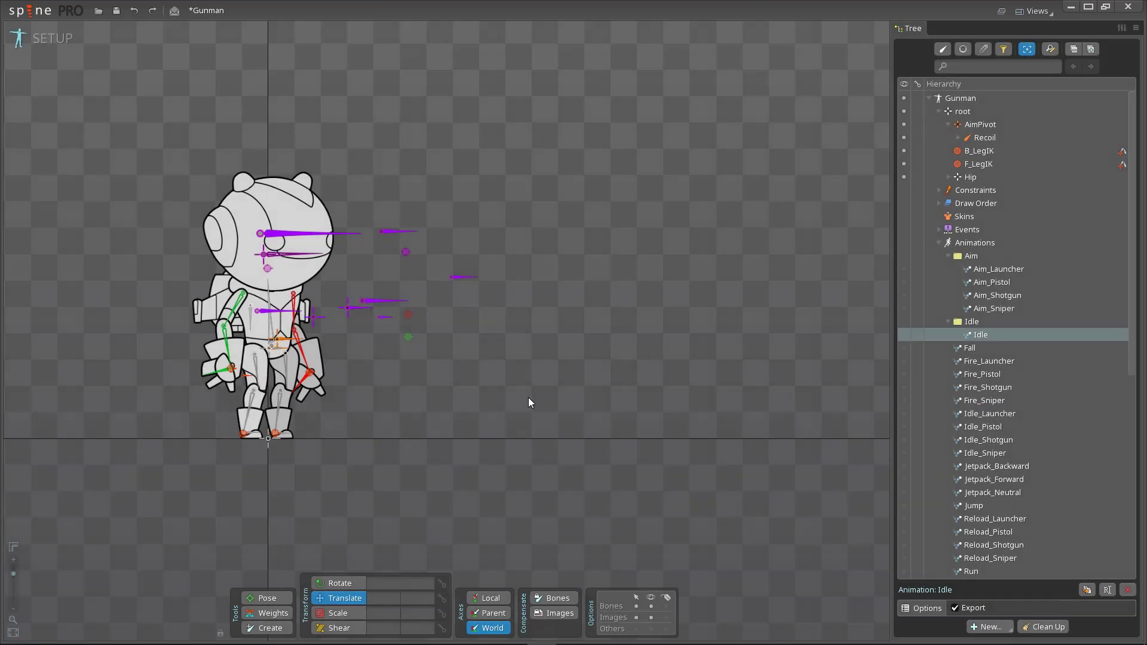
{"action": "left_click", "coordinate": [1016, 412]}
{"action": "left_click", "coordinate": [1003, 449], "text": "shift"}
{"action": "left_click_drag", "start_coordinate": [1004, 450], "coordinate": [998, 323]}
- Add a new folder named 'Sounds' under Events
{"action": "left_click", "coordinate": [939, 230]}
{"action": "left_click", "coordinate": [977, 231]}
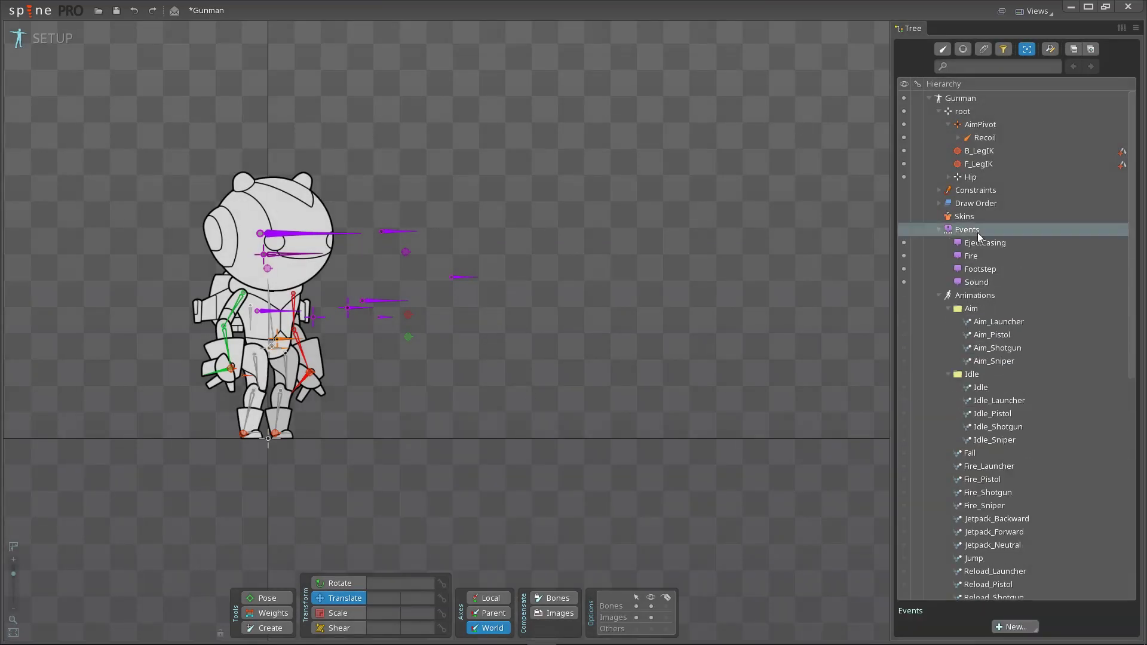
{"action": "left_click", "coordinate": [1015, 627]}
{"action": "left_click", "coordinate": [1007, 611]}
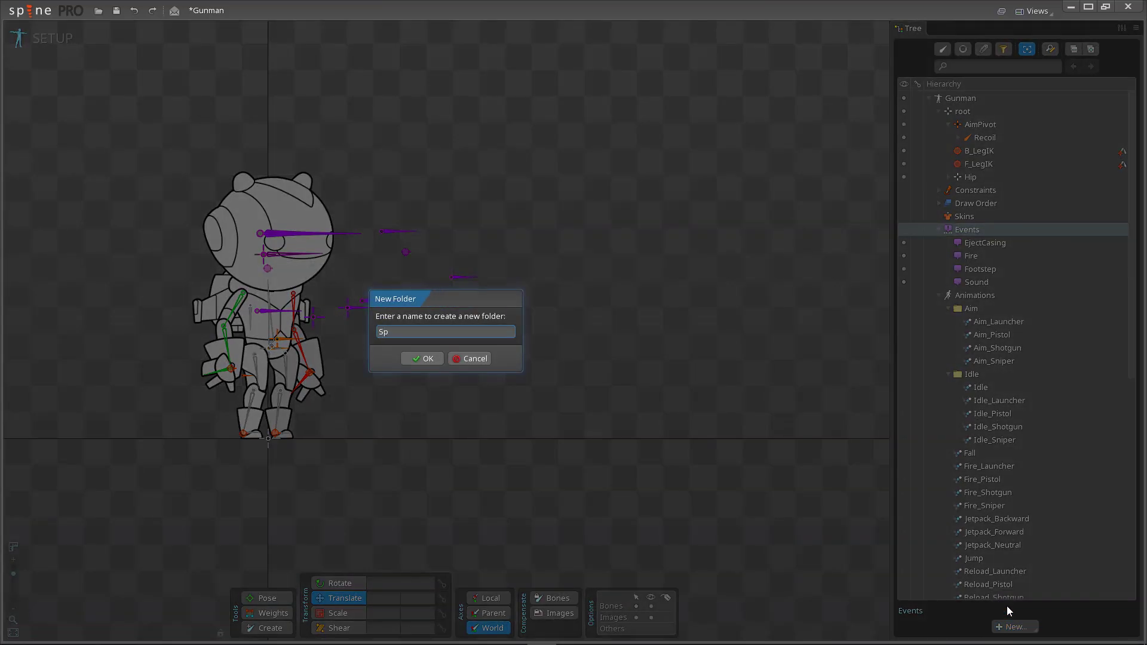
{"action": "type", "text": "Sounds"}
{"action": "key", "text": "Return"}
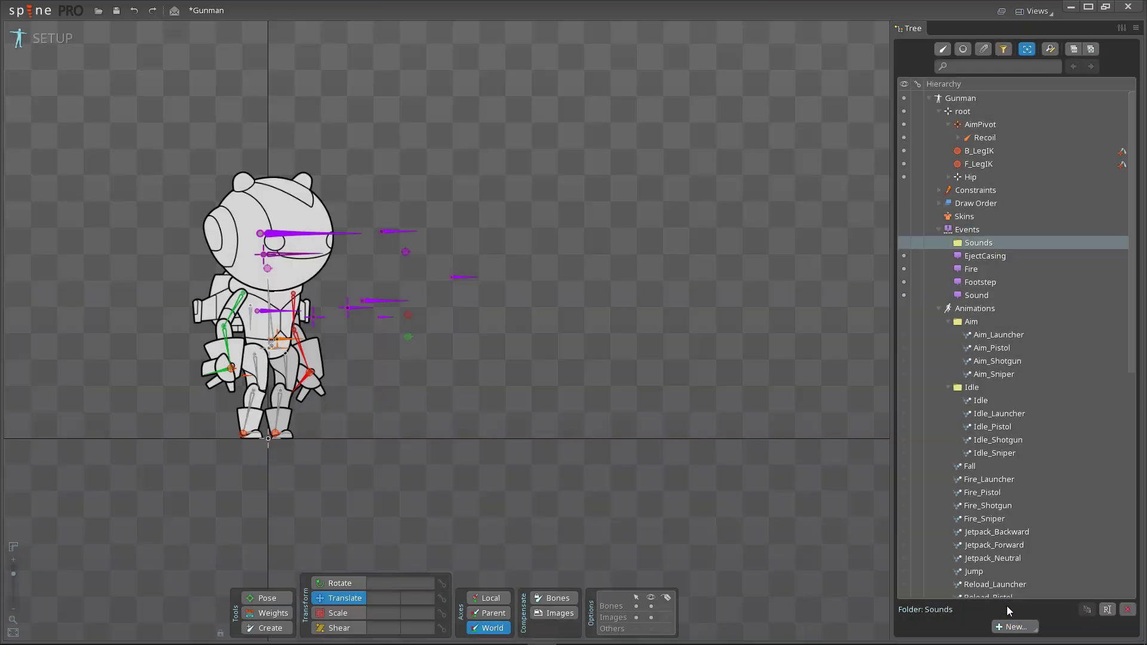
- Expand the accessories, clothes and eyes skin folders and activate eyes 'blue' alongside clothes 'blue'
{"action": "left_click", "coordinate": [992, 299]}
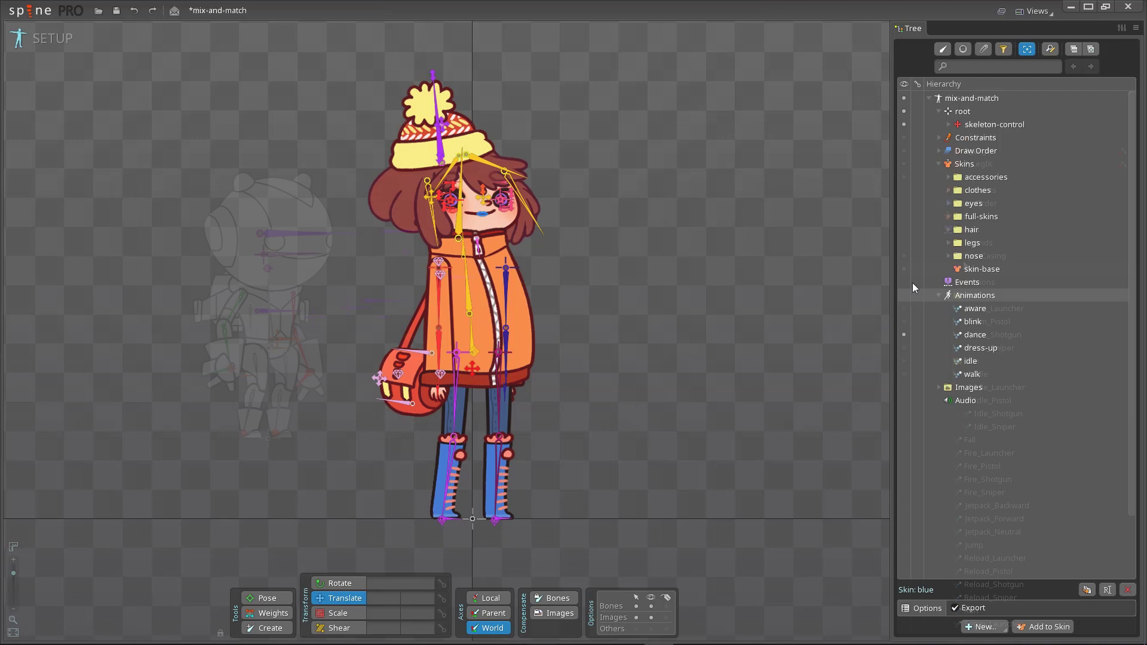
{"action": "left_click", "coordinate": [948, 177]}
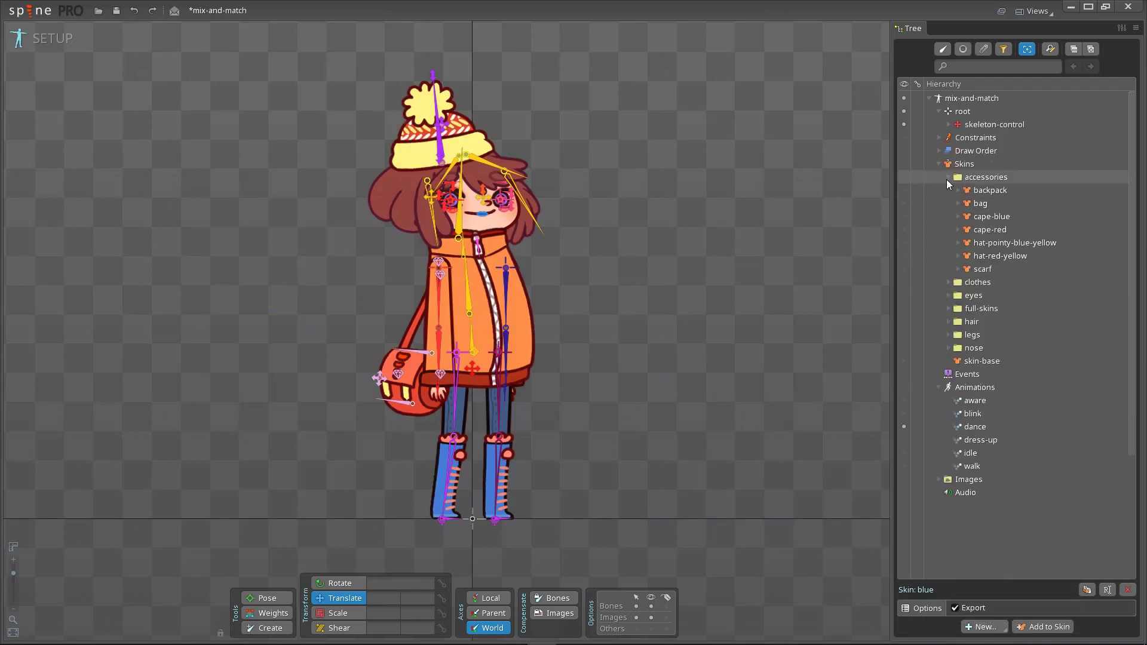
{"action": "left_click", "coordinate": [945, 284]}
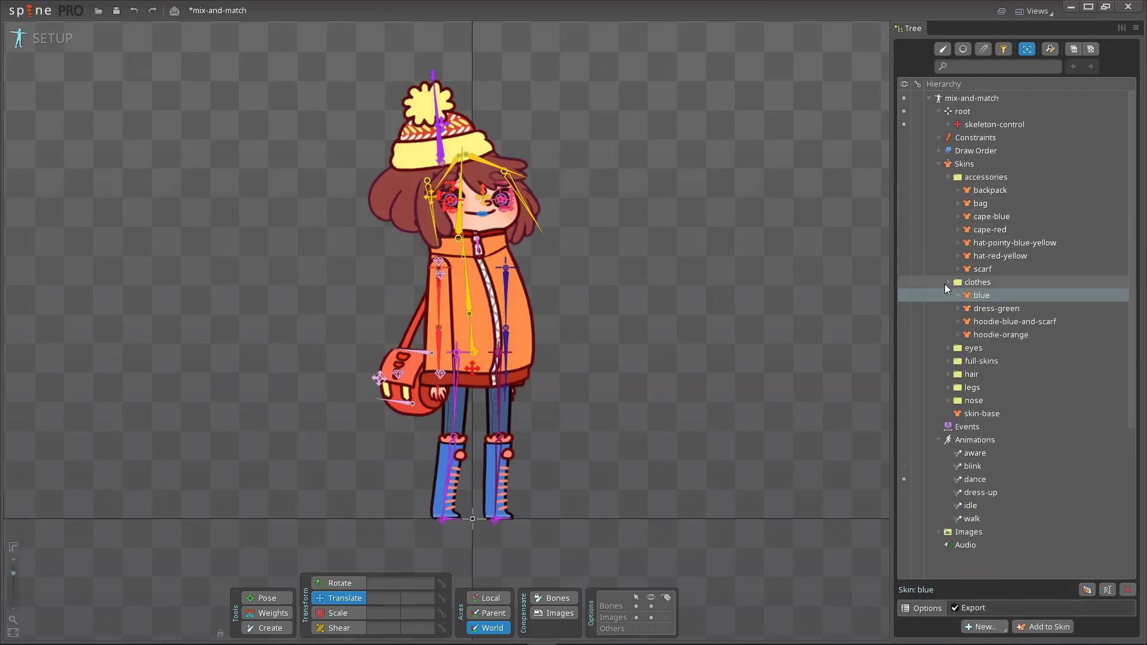
{"action": "left_click", "coordinate": [950, 348]}
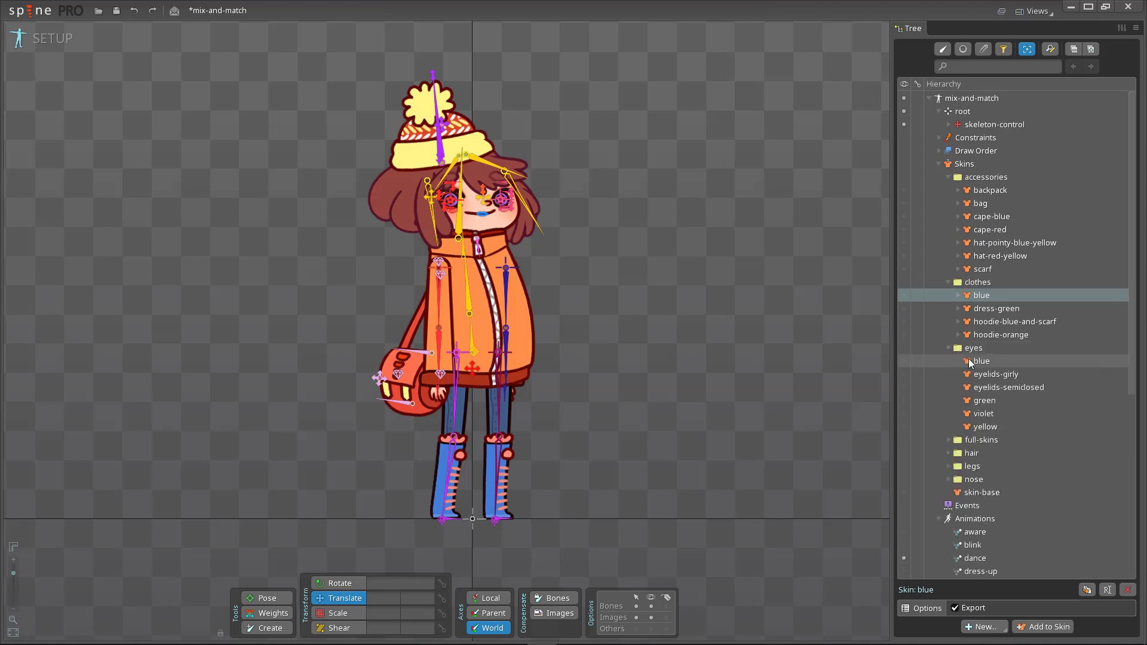
{"action": "left_click", "coordinate": [969, 360], "text": "ctrl"}
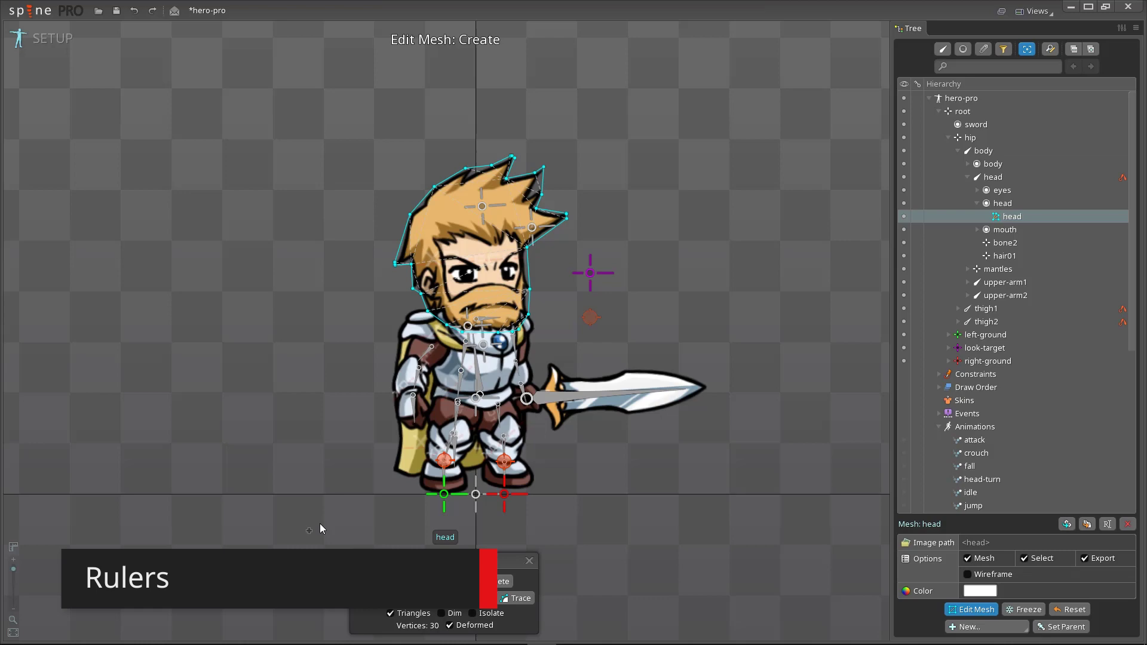
- Show the viewport rulers and add two vertices to the hero's head mesh outline
{"action": "left_click", "coordinate": [13, 547]}
{"action": "scroll", "coordinate": [27, 568], "scroll_direction": "up", "scroll_amount": 2}
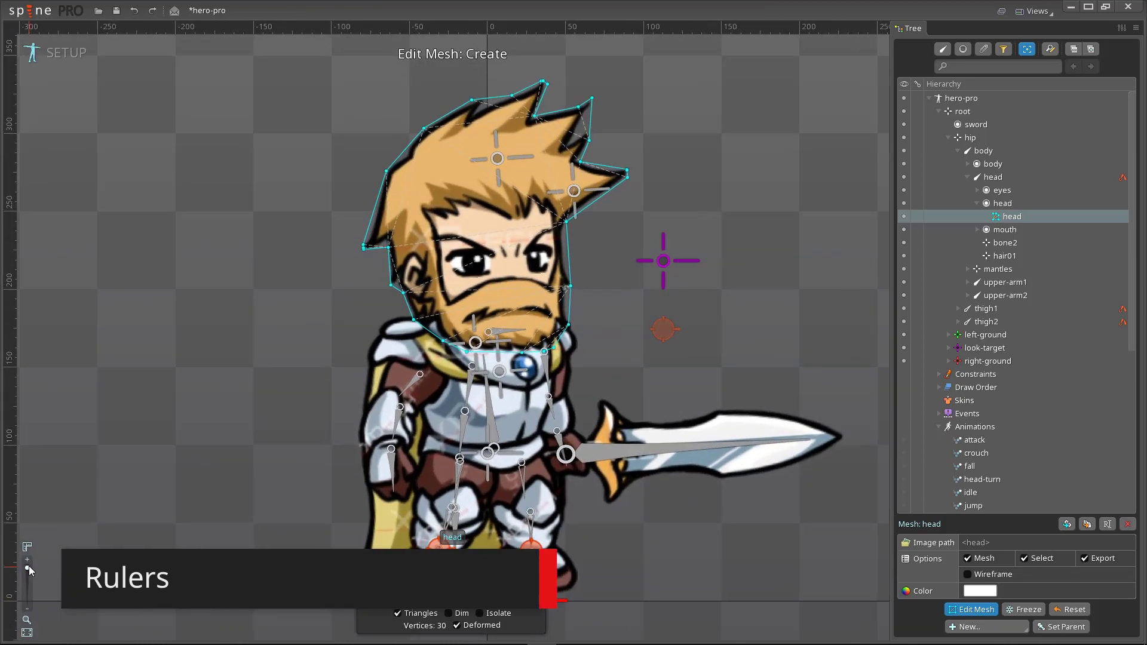
{"action": "scroll", "coordinate": [29, 566], "scroll_direction": "up", "scroll_amount": 3}
{"action": "scroll", "coordinate": [281, 235], "scroll_direction": "up", "scroll_amount": 2}
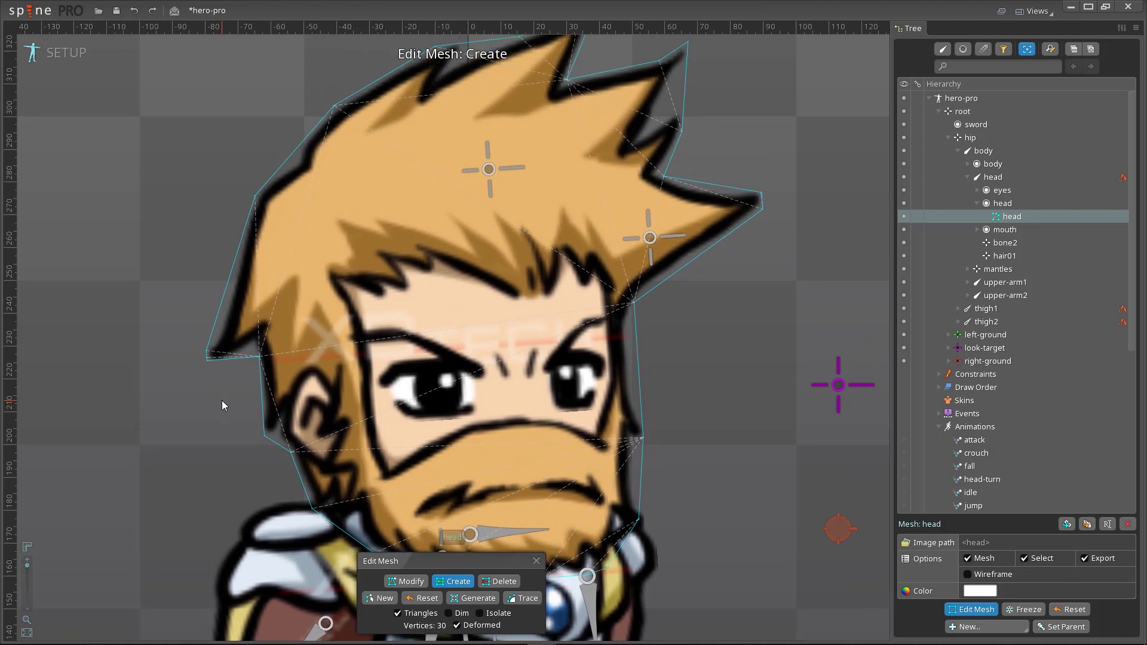
{"action": "left_click", "coordinate": [336, 281]}
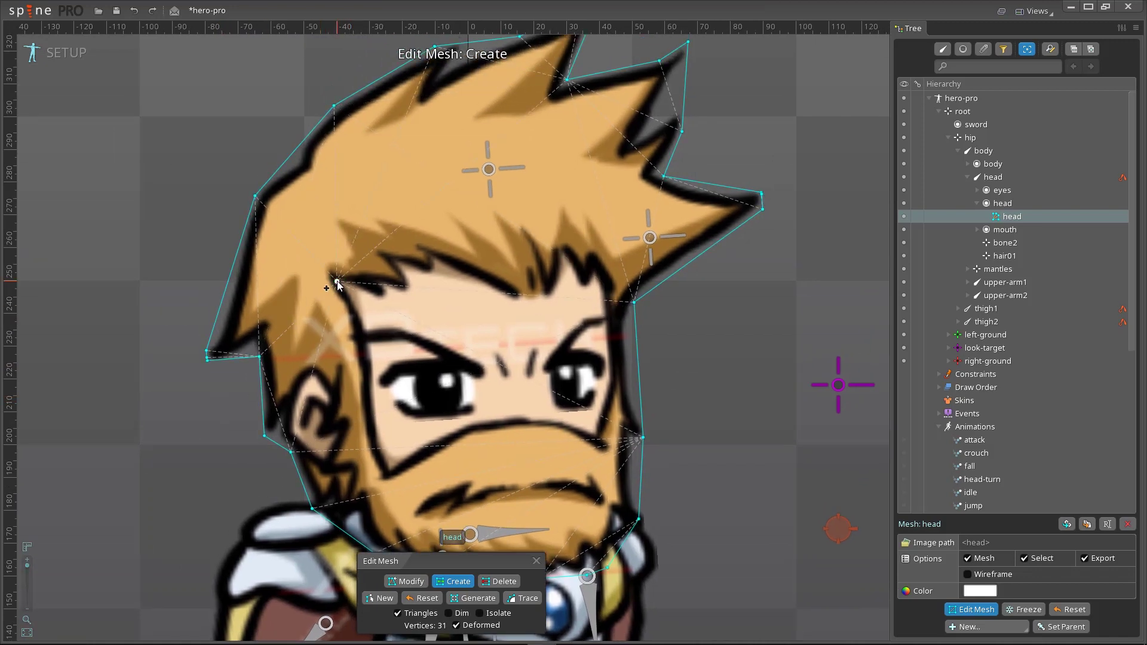
{"action": "left_click", "coordinate": [600, 281]}
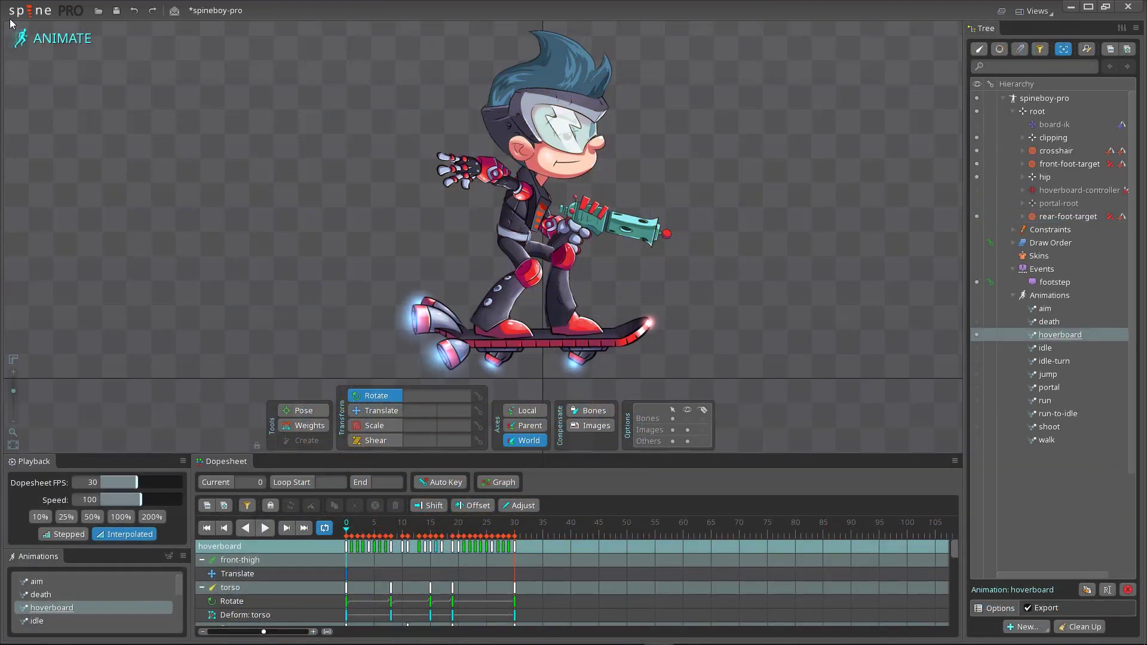
- Set up a PSD export with Export type Current pose and Output type Layers
{"action": "left_click", "coordinate": [24, 11]}
{"action": "left_click", "coordinate": [40, 142]}
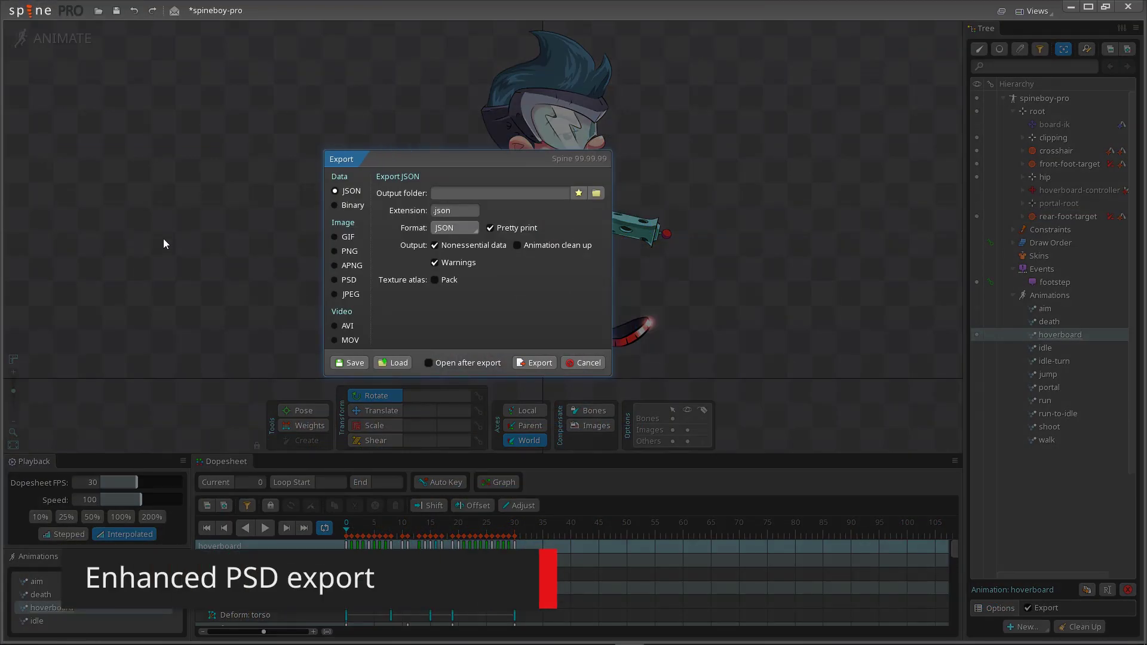
{"action": "left_click", "coordinate": [340, 279]}
{"action": "left_click", "coordinate": [461, 200]}
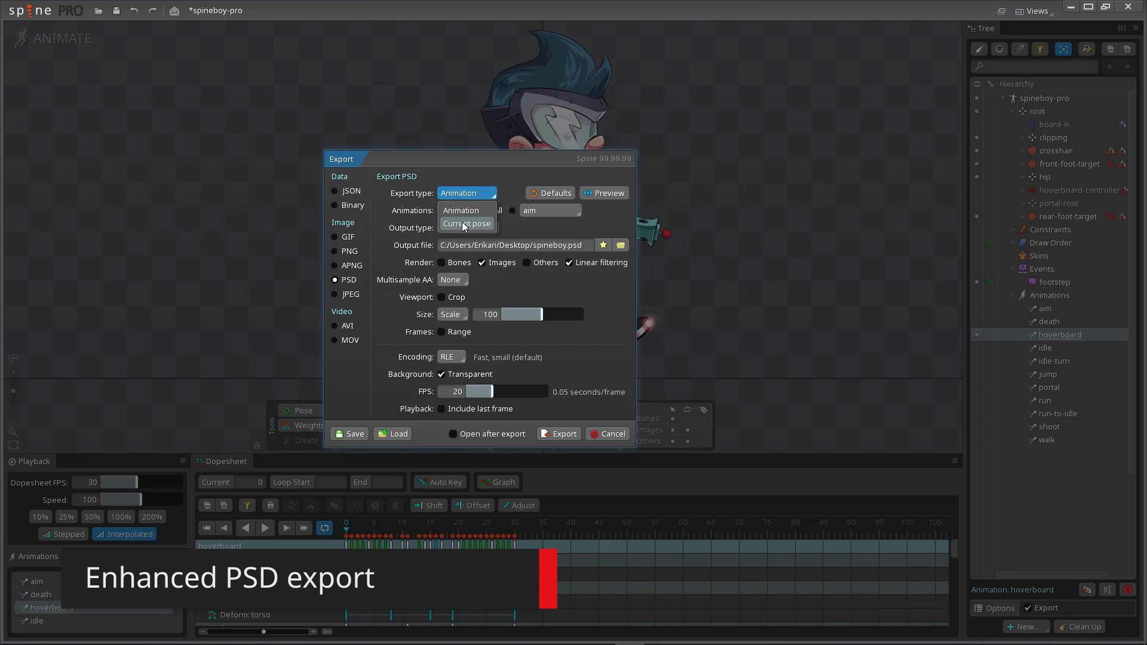
{"action": "left_click", "coordinate": [454, 223]}
{"action": "left_click", "coordinate": [454, 211]}
{"action": "left_click", "coordinate": [455, 228]}
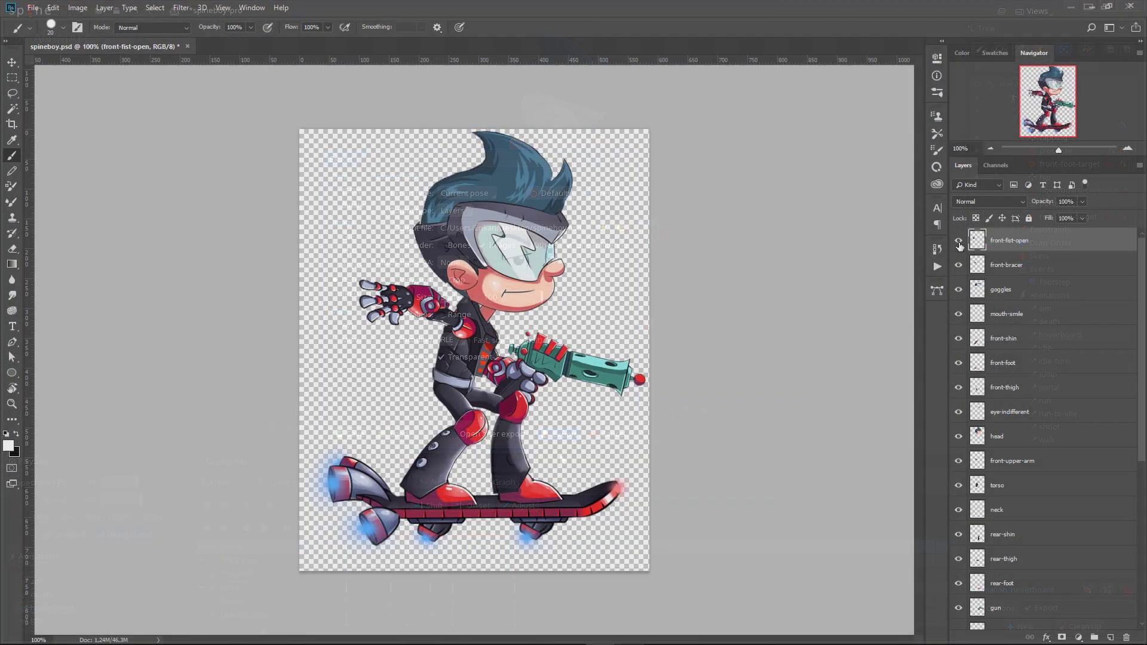
- Toggle the front-fist-open, front-bracer, goggles, mouth-smile and front-shin layers to inspect spineboy.psd
{"action": "left_click", "coordinate": [958, 240]}
{"action": "left_click", "coordinate": [958, 240]}
{"action": "left_click", "coordinate": [958, 265]}
{"action": "left_click", "coordinate": [959, 265]}
{"action": "left_click", "coordinate": [958, 289]}
{"action": "left_click", "coordinate": [958, 289]}
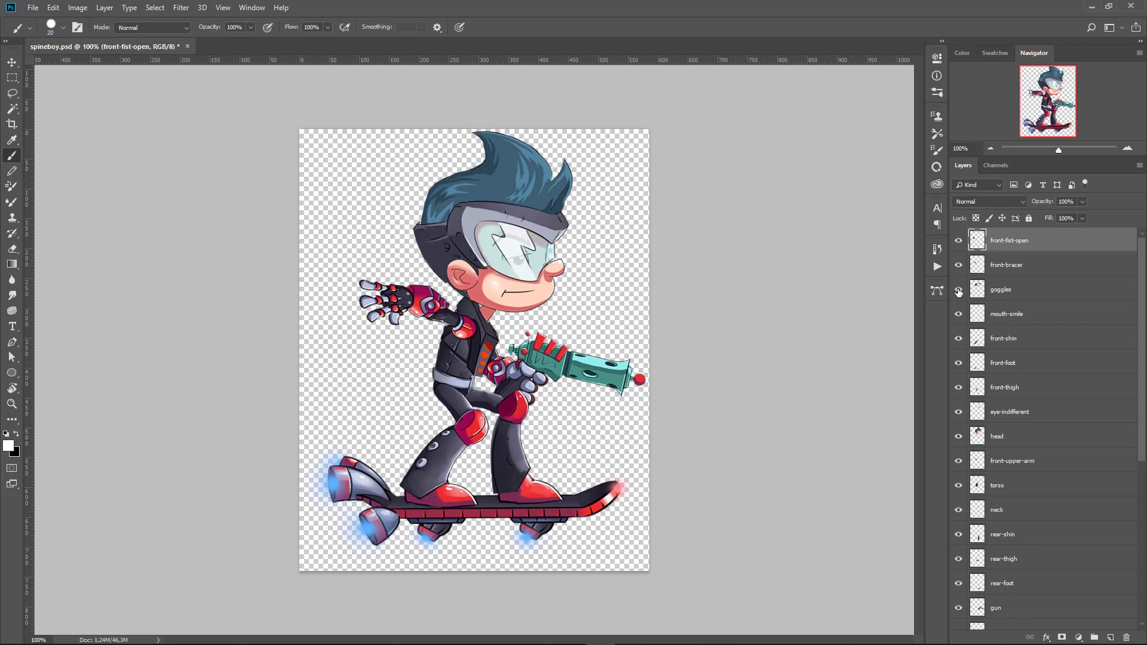
{"action": "left_click", "coordinate": [958, 314]}
{"action": "left_click", "coordinate": [958, 314]}
{"action": "left_click", "coordinate": [958, 338]}
{"action": "left_click", "coordinate": [958, 338]}
{"action": "scroll", "coordinate": [1046, 478], "scroll_direction": "down", "scroll_amount": 5}
- On Layer 2, fill the backdrop white and sketch the alternate bent leg with a brush
{"action": "left_click", "coordinate": [1055, 621]}
{"action": "key", "text": "alt+BackSpace"}
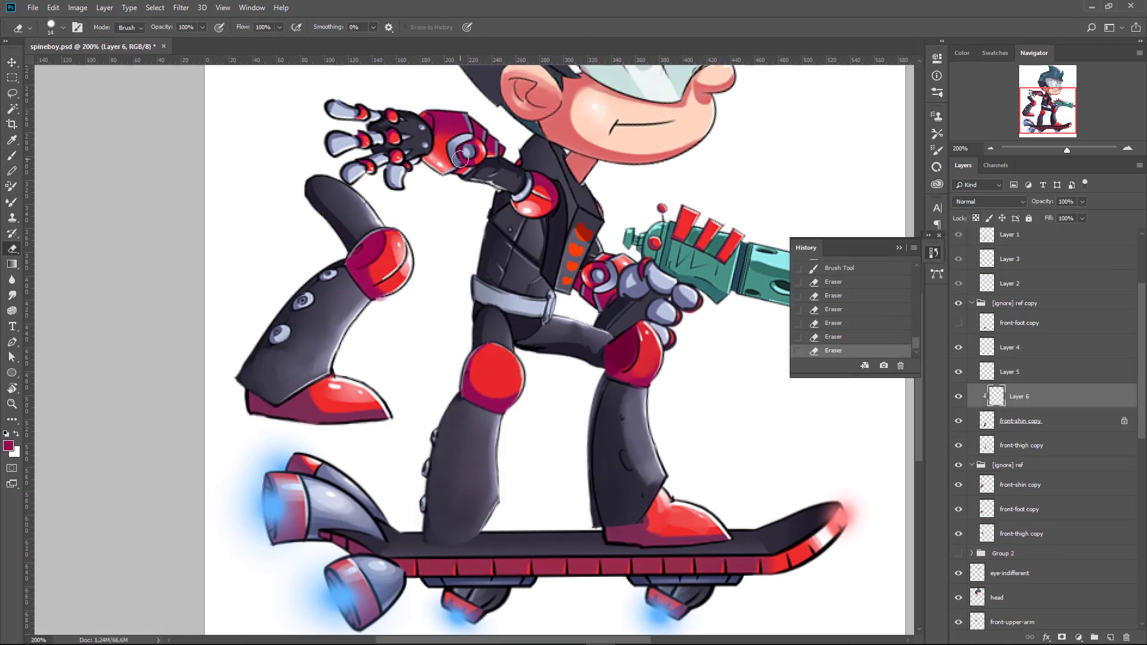
{"action": "right_click", "coordinate": [328, 157]}
{"action": "left_click", "coordinate": [1082, 201]}
{"action": "left_click_drag", "start_coordinate": [1085, 215], "coordinate": [1042, 215]}
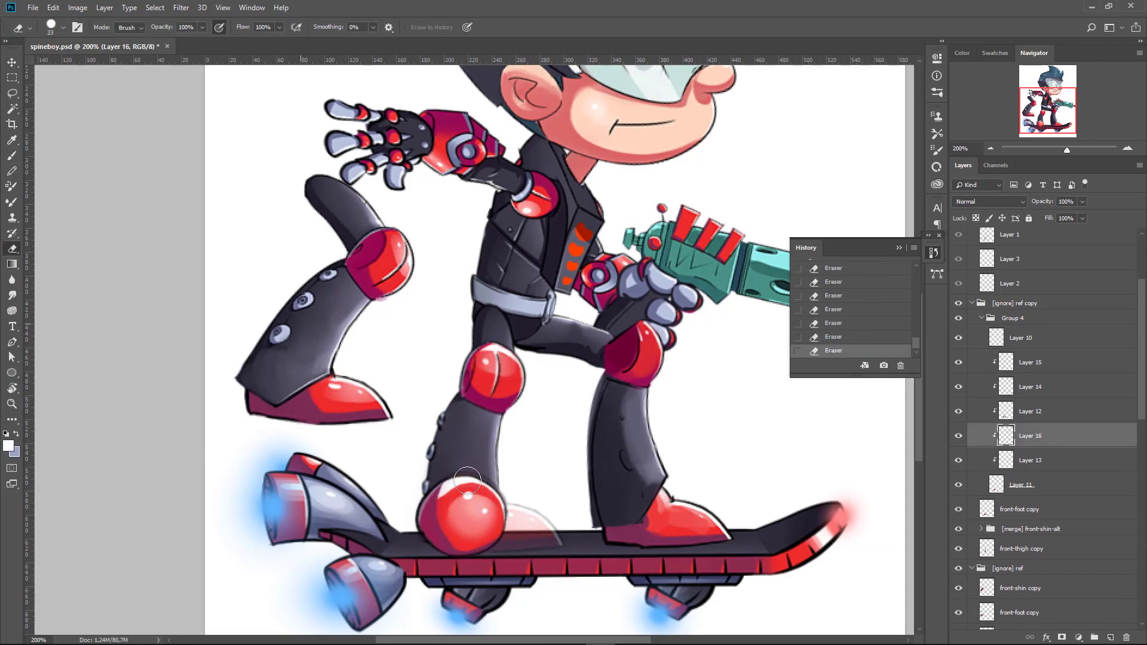
{"action": "right_click", "coordinate": [243, 307]}
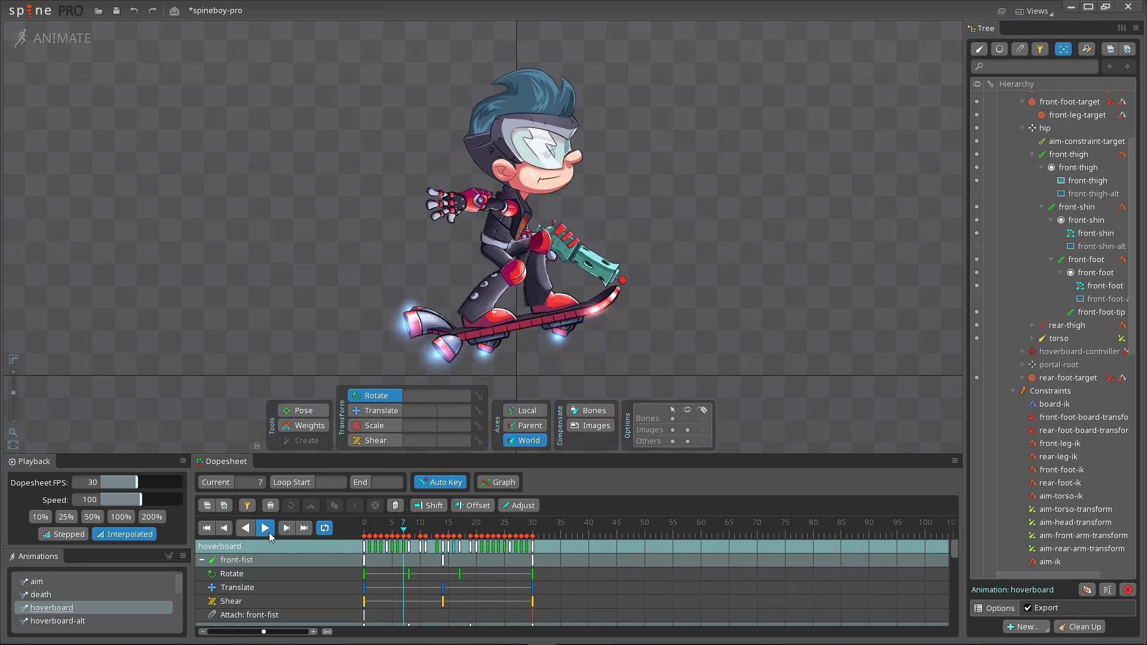
- Select hoverboard-alt in the Animations list
{"action": "left_click", "coordinate": [130, 619]}
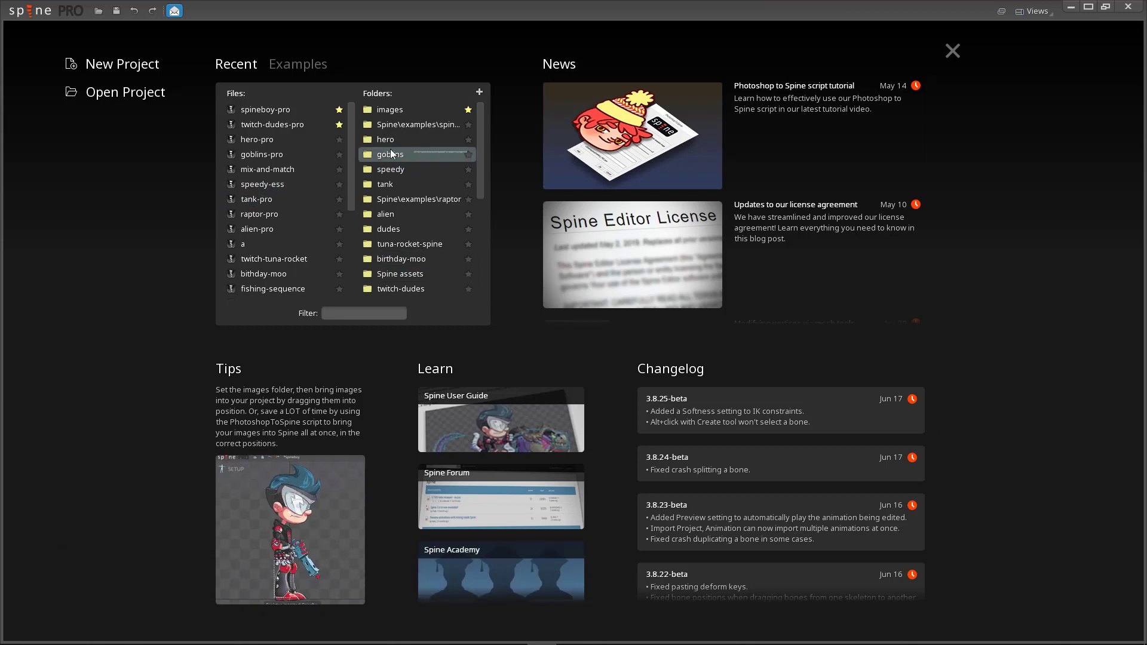
- Switch the Welcome screen to its Examples list of Spineboy, Raptor, Alien and other projects
{"action": "left_click", "coordinate": [306, 67]}
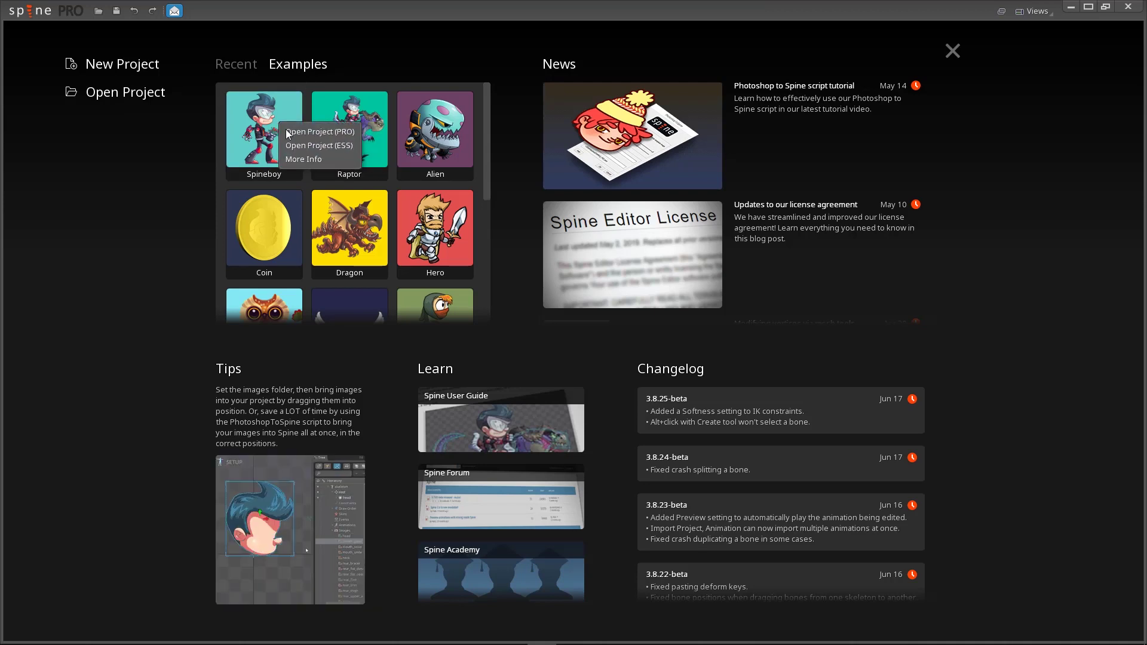
- Open the Spineboy example page, scroll to the Hoverboard section, then minimize Firefox
{"action": "left_click", "coordinate": [297, 157]}
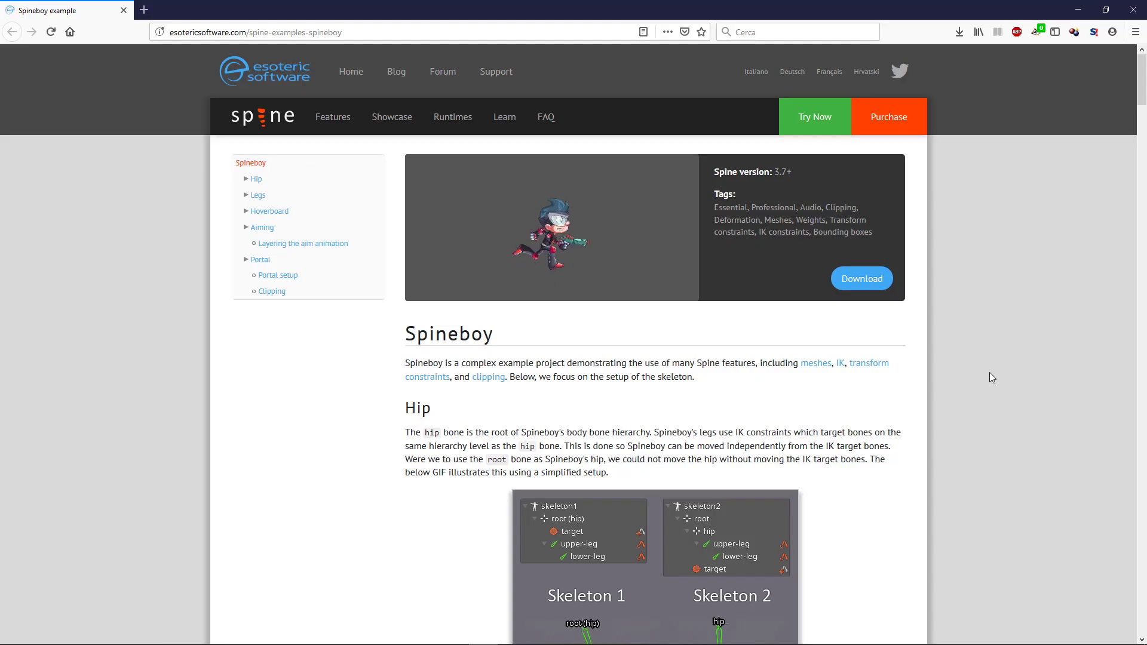
{"action": "left_click_drag", "start_coordinate": [1141, 96], "coordinate": [1141, 267]}
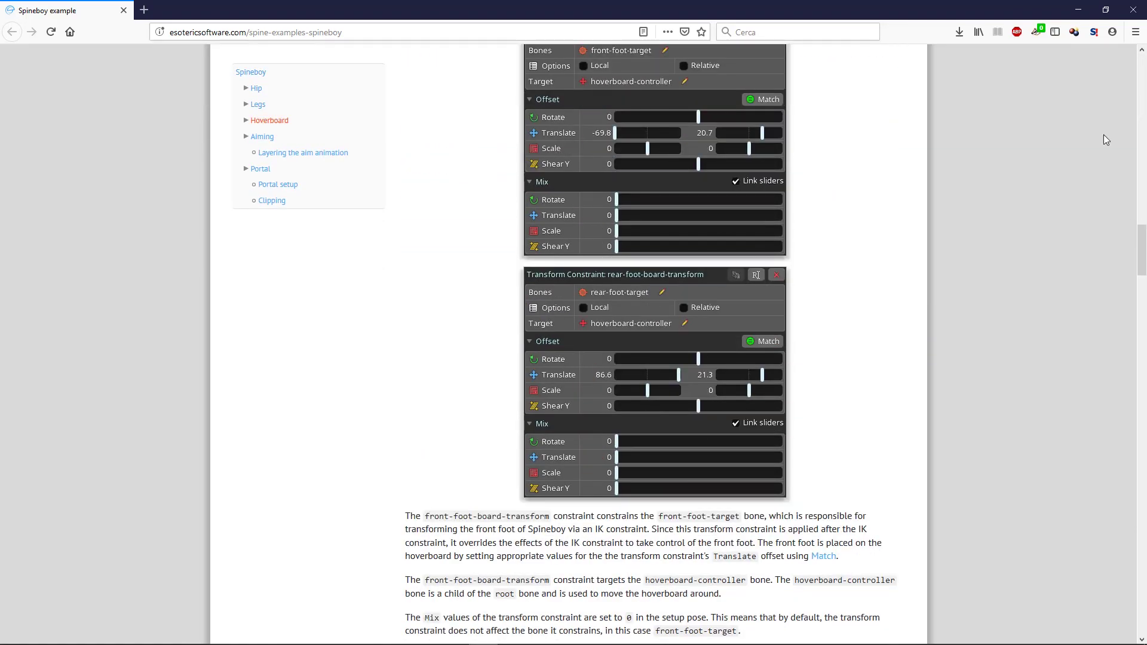
{"action": "left_click", "coordinate": [1078, 10]}
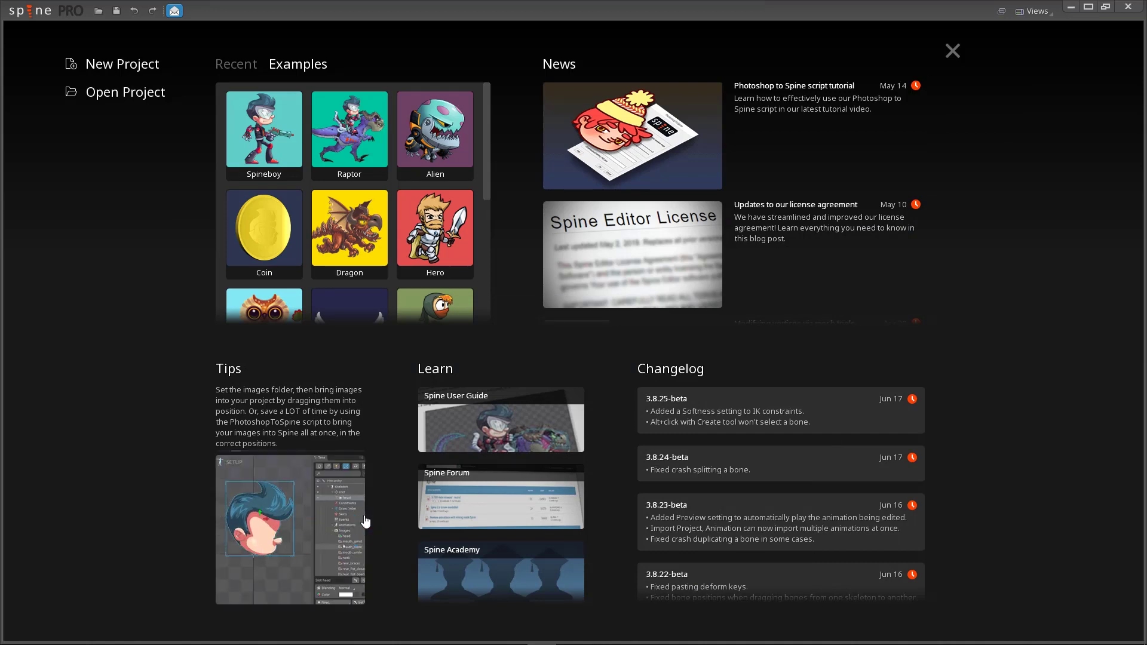
- Advance to the next tip and open the eye-depth tip on the Spine Tips page
{"action": "left_click", "coordinate": [365, 521]}
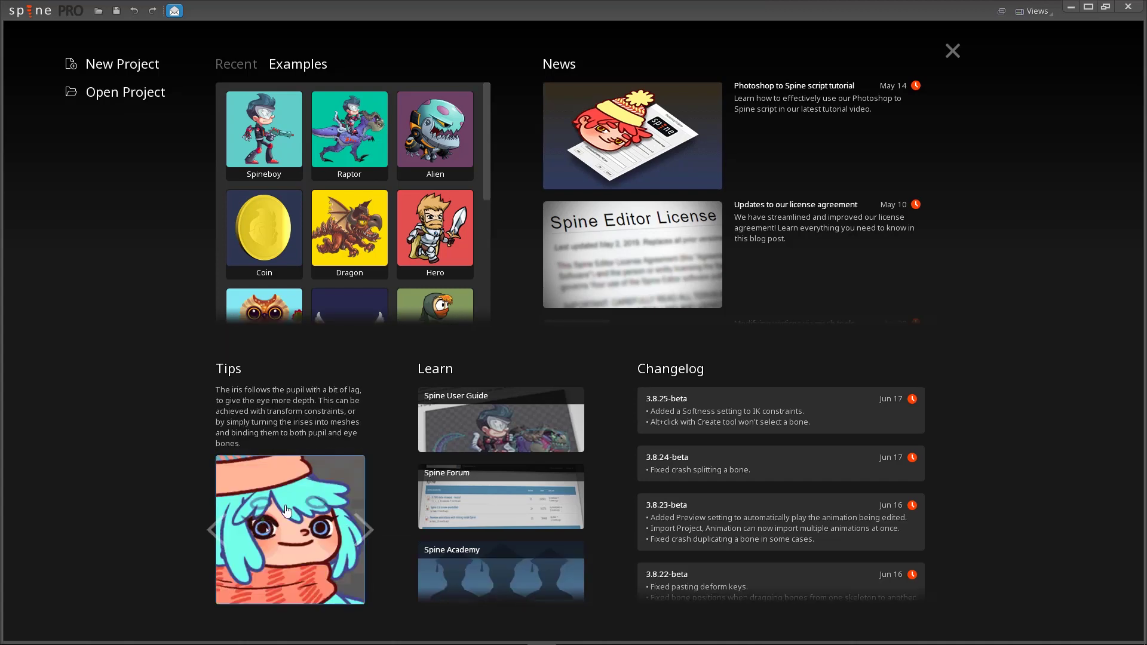
{"action": "left_click", "coordinate": [287, 513]}
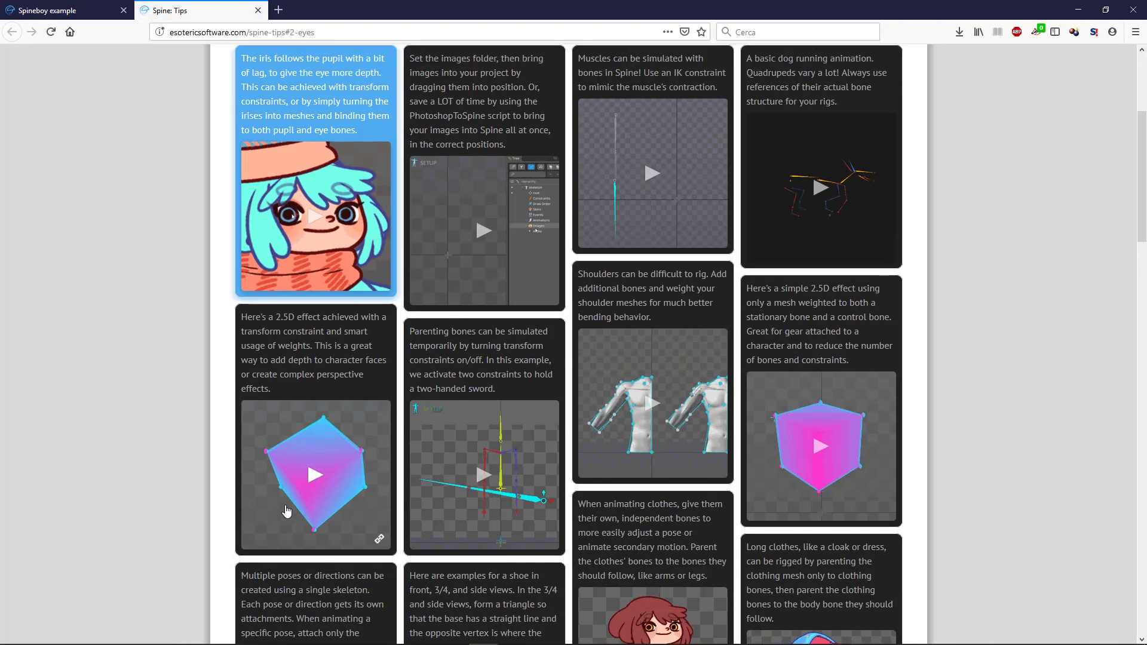
- Close Firefox and scroll through the Welcome screen's News list
{"action": "left_click", "coordinate": [1078, 10]}
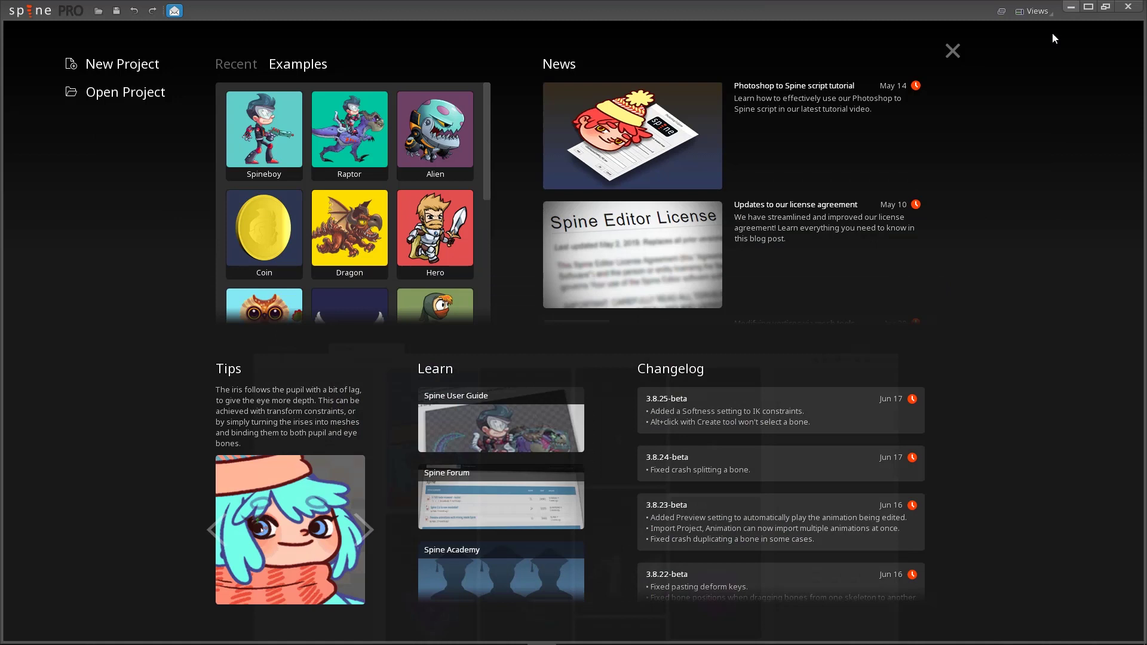
{"action": "scroll", "coordinate": [935, 131], "scroll_direction": "down", "scroll_amount": 1}
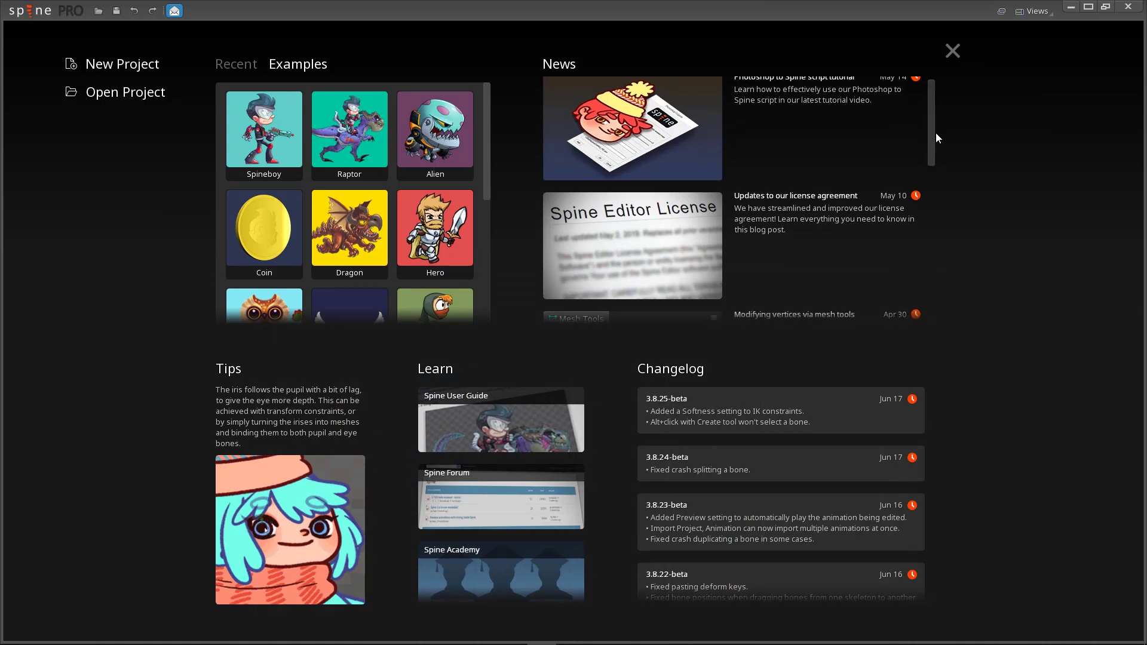
{"action": "left_click_drag", "start_coordinate": [936, 132], "coordinate": [940, 174]}
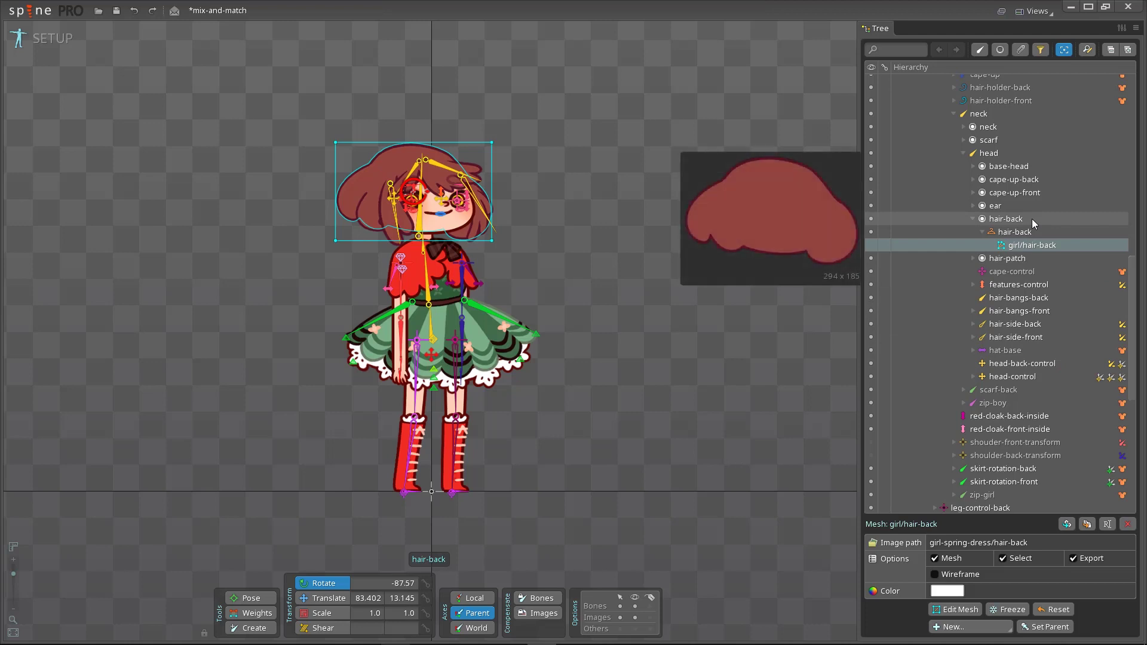
- Enable 'Show all skin attachments' and delete the long-blue-with-scarf hair-back placeholder
{"action": "left_click", "coordinate": [1122, 28]}
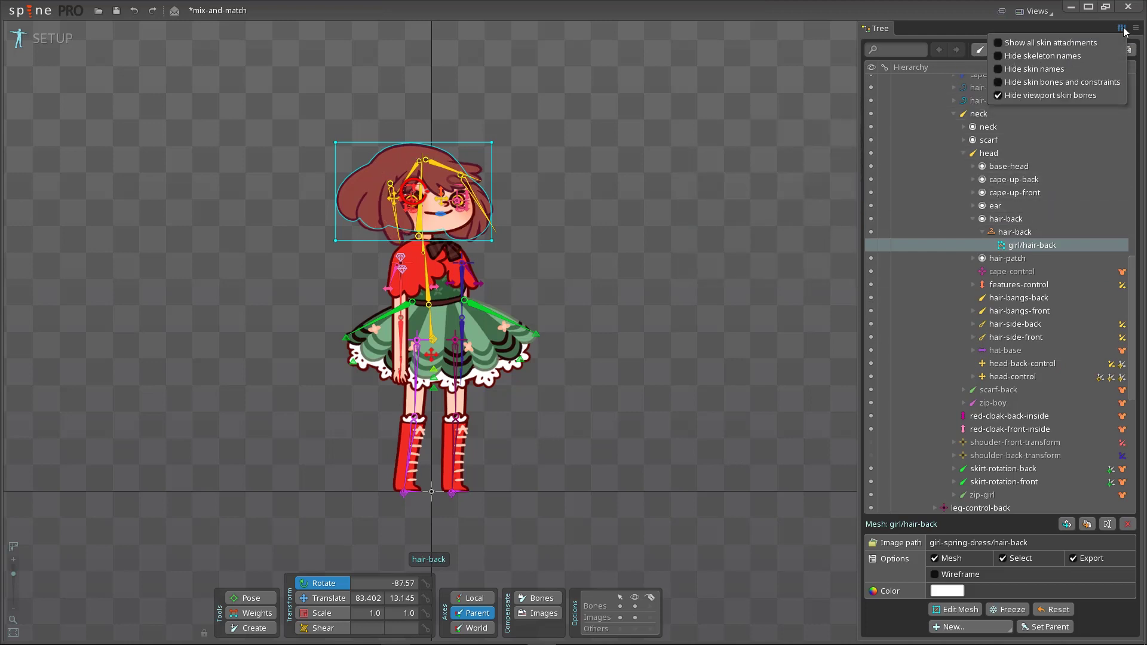
{"action": "left_click", "coordinate": [997, 42]}
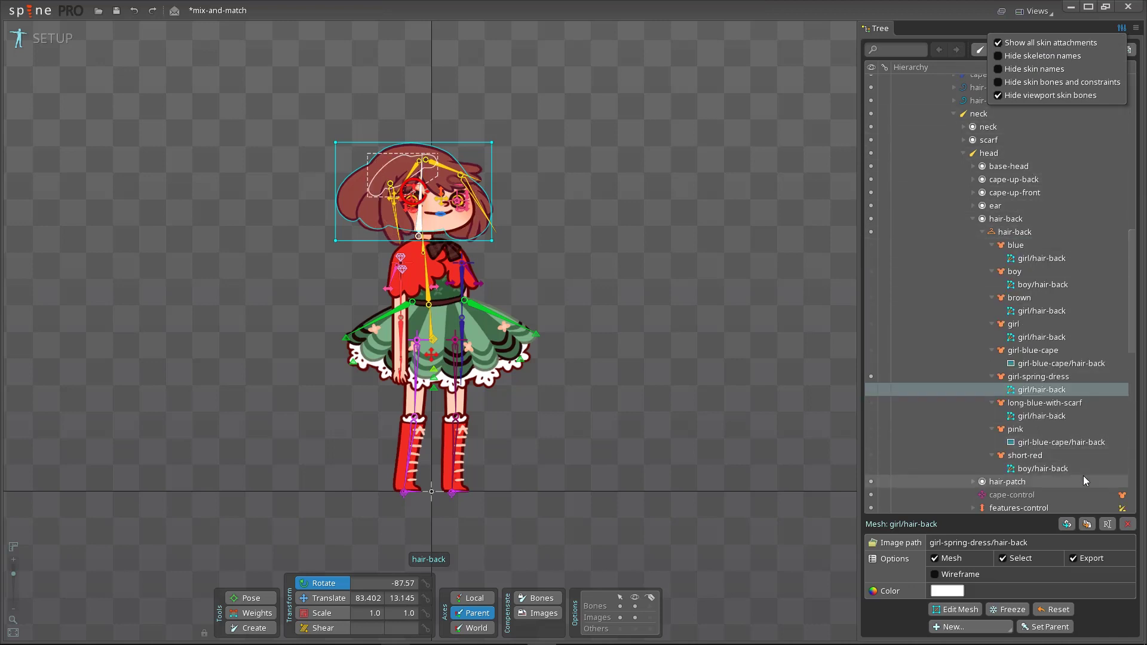
{"action": "left_click", "coordinate": [1068, 419]}
{"action": "key", "text": "Delete"}
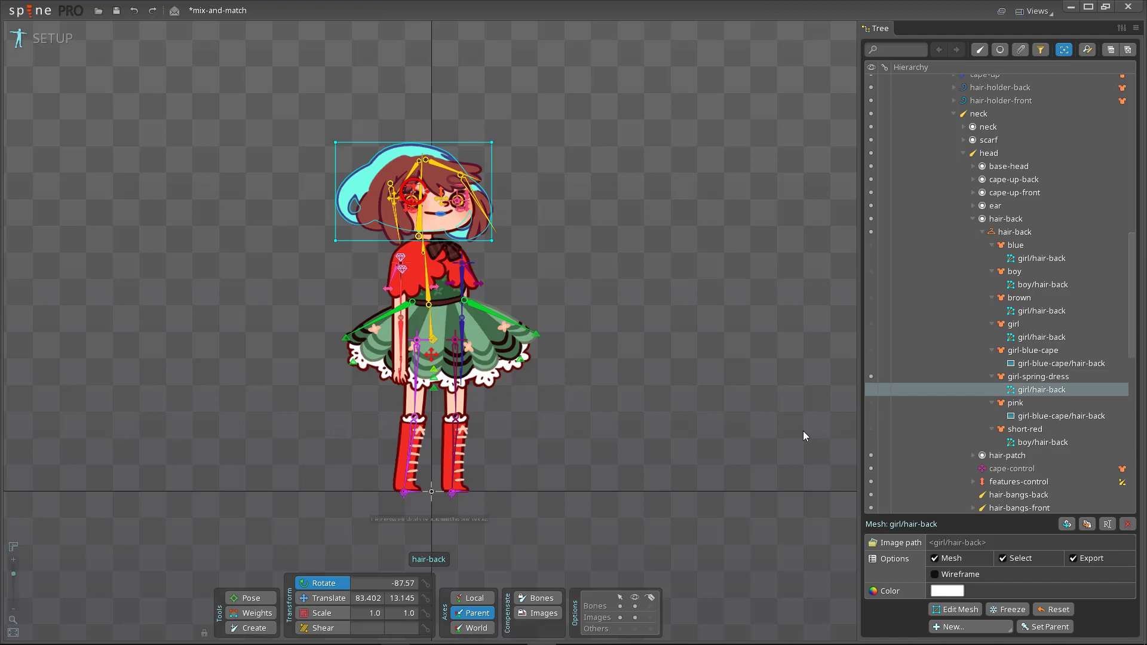
{"action": "left_click", "coordinate": [980, 50]}
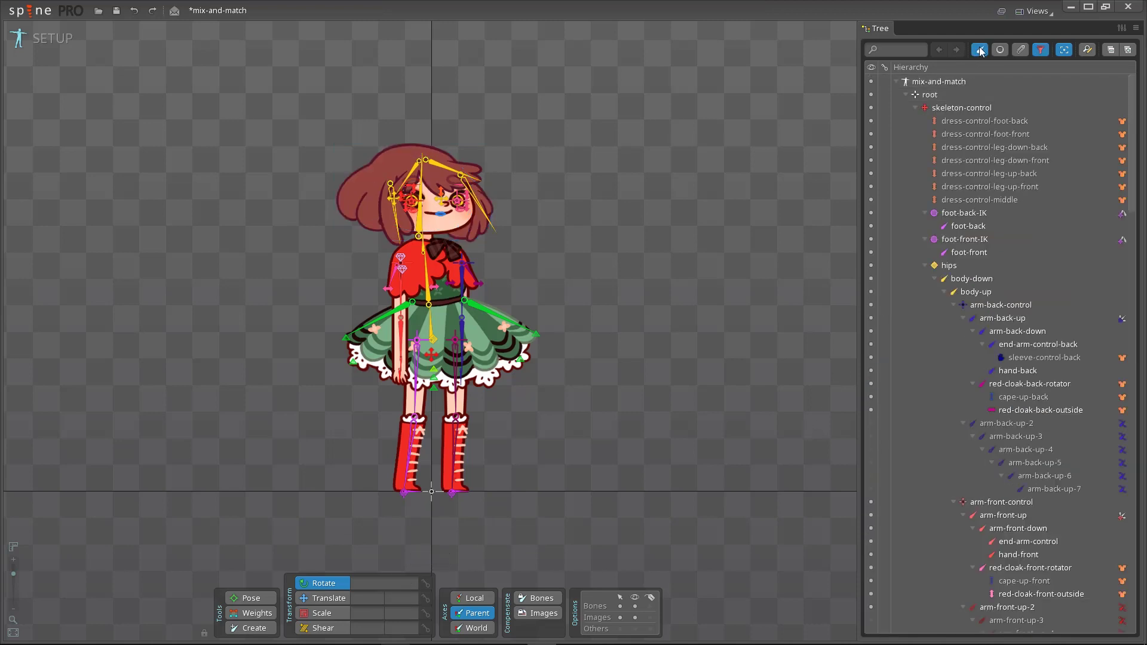
- Toggle 'Hide skin bones and constraints' and 'Hide viewport skin bones', leaving both checked
{"action": "left_click", "coordinate": [1122, 29]}
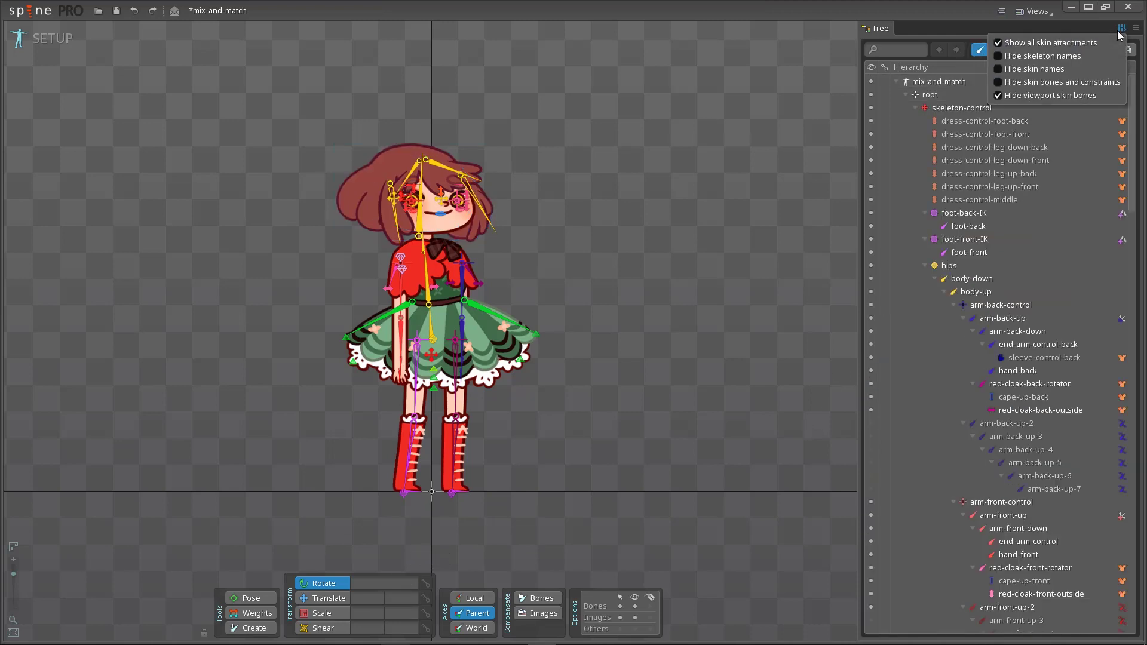
{"action": "left_click", "coordinate": [998, 82]}
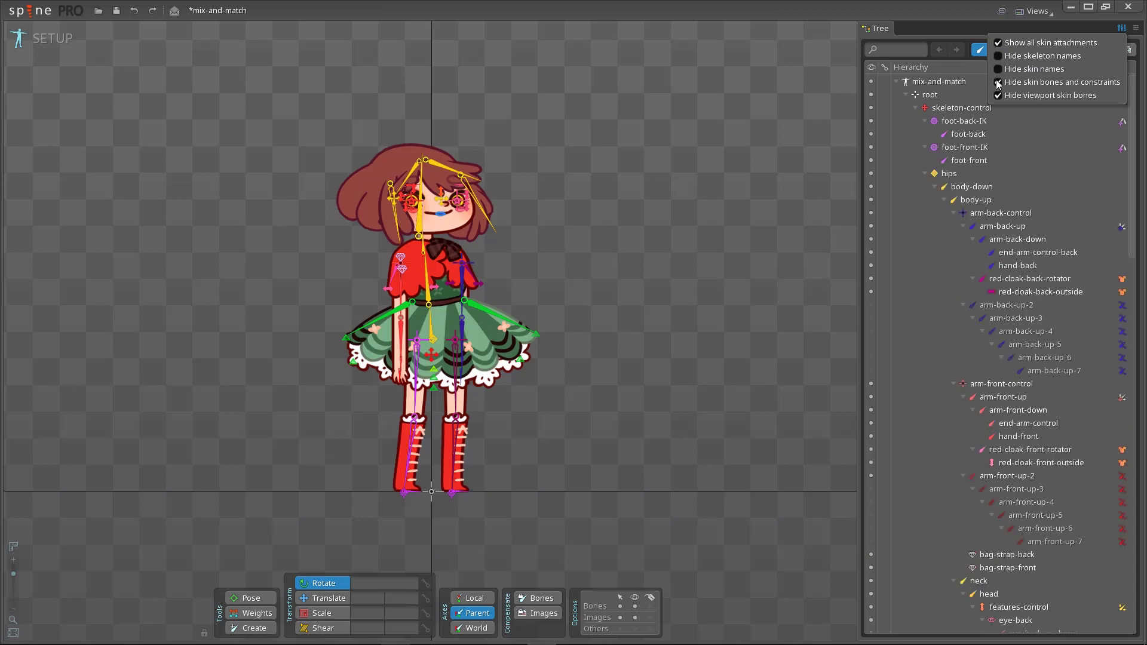
{"action": "left_click", "coordinate": [997, 83]}
{"action": "left_click", "coordinate": [998, 82]}
{"action": "left_click", "coordinate": [998, 96]}
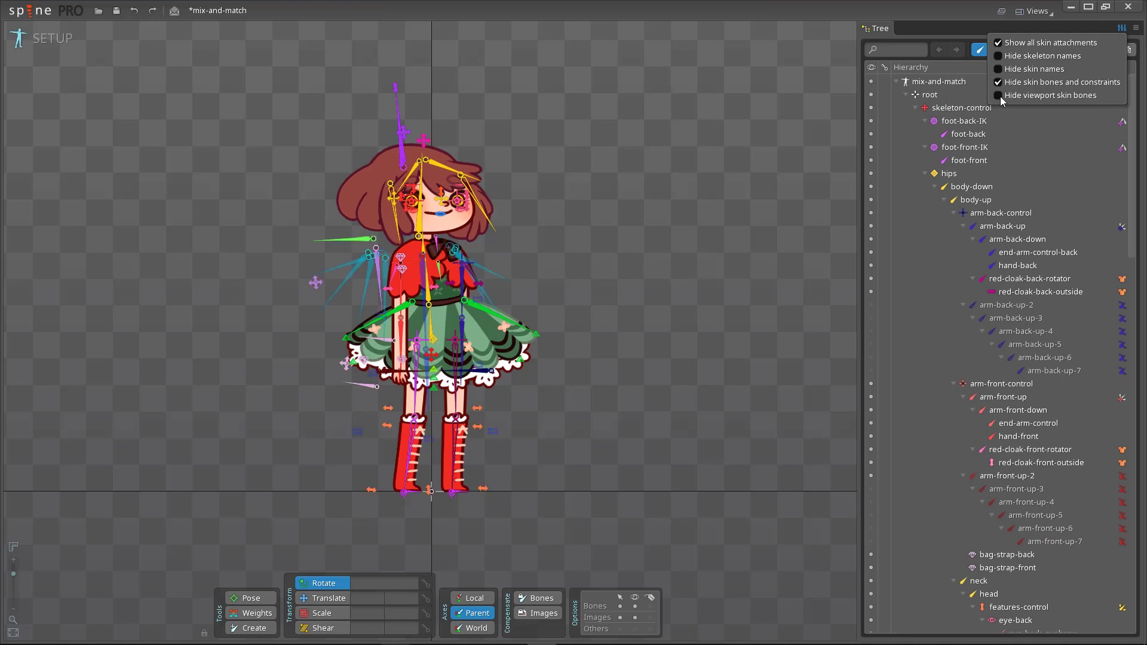
{"action": "left_click", "coordinate": [1000, 95]}
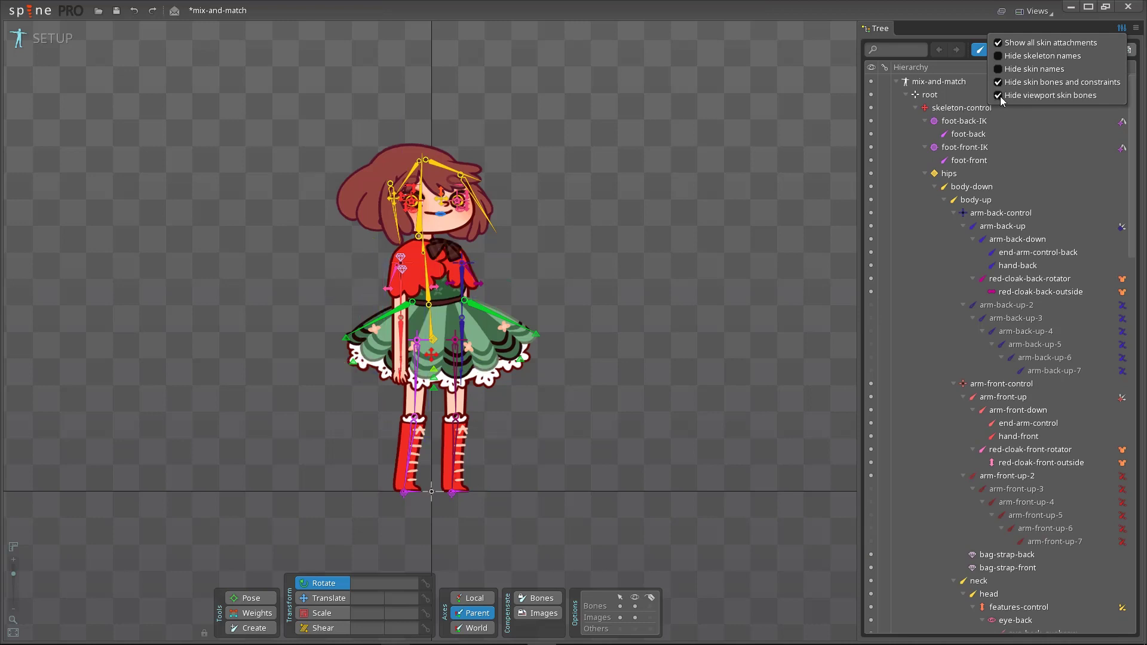
{"action": "left_click", "coordinate": [1000, 96]}
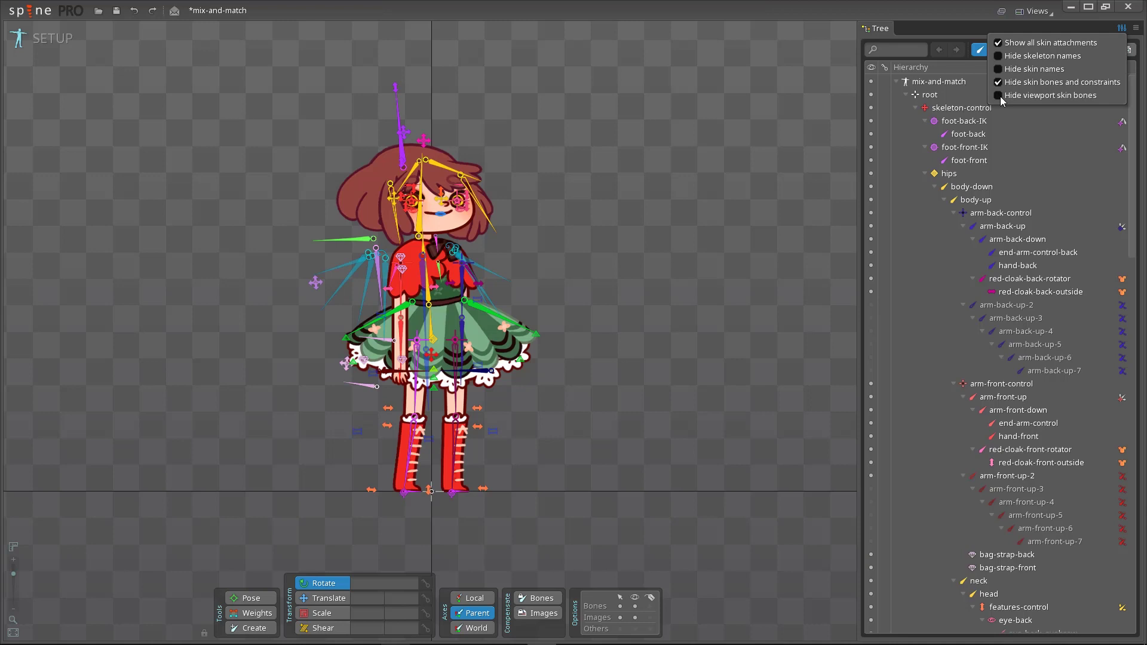
{"action": "left_click", "coordinate": [1000, 96]}
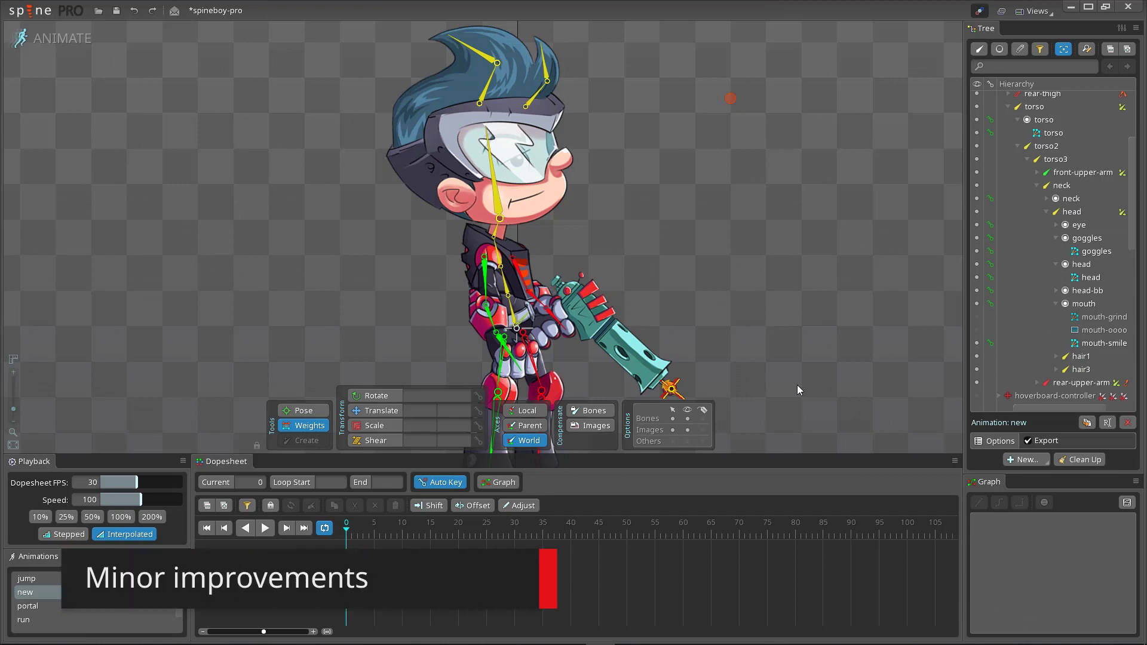
- Key a torso deformation by dragging its mesh vertices with the Translate tool
{"action": "key", "text": "v"}
{"action": "left_click", "coordinate": [532, 272]}
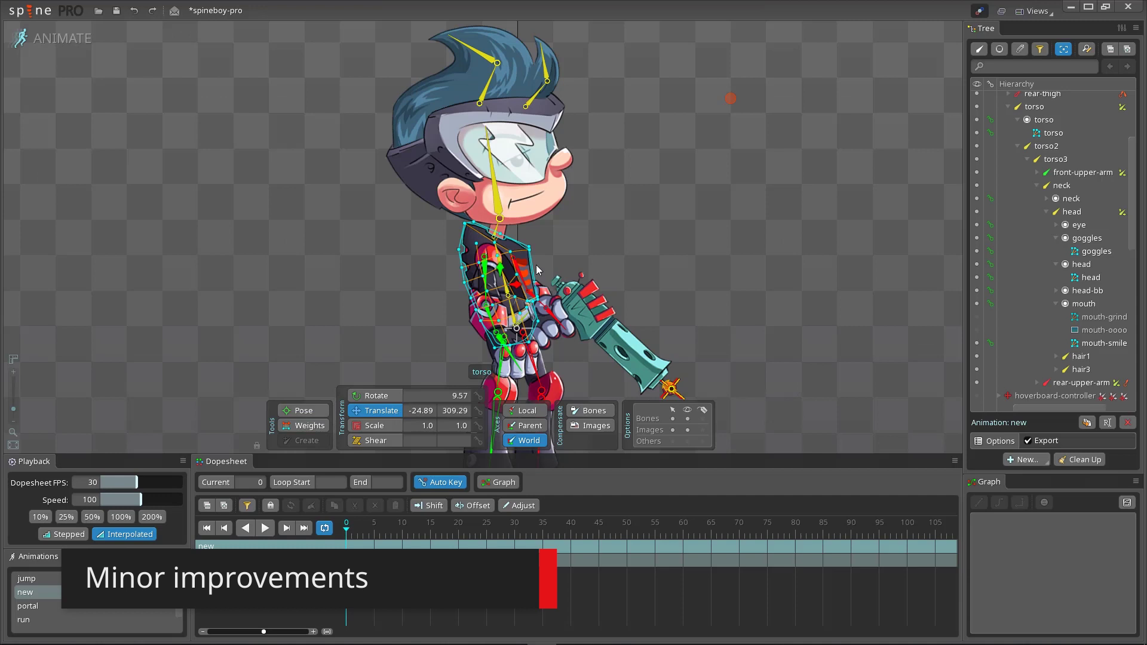
{"action": "left_click_drag", "start_coordinate": [529, 273], "coordinate": [529, 258]}
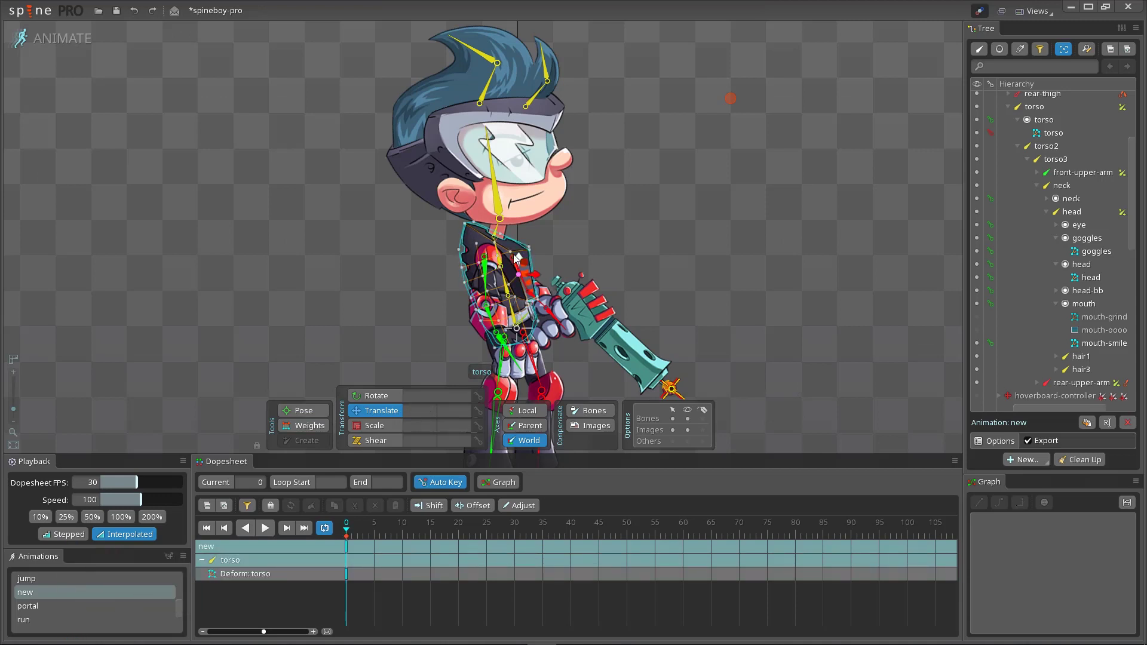
{"action": "left_click_drag", "start_coordinate": [529, 302], "coordinate": [551, 310]}
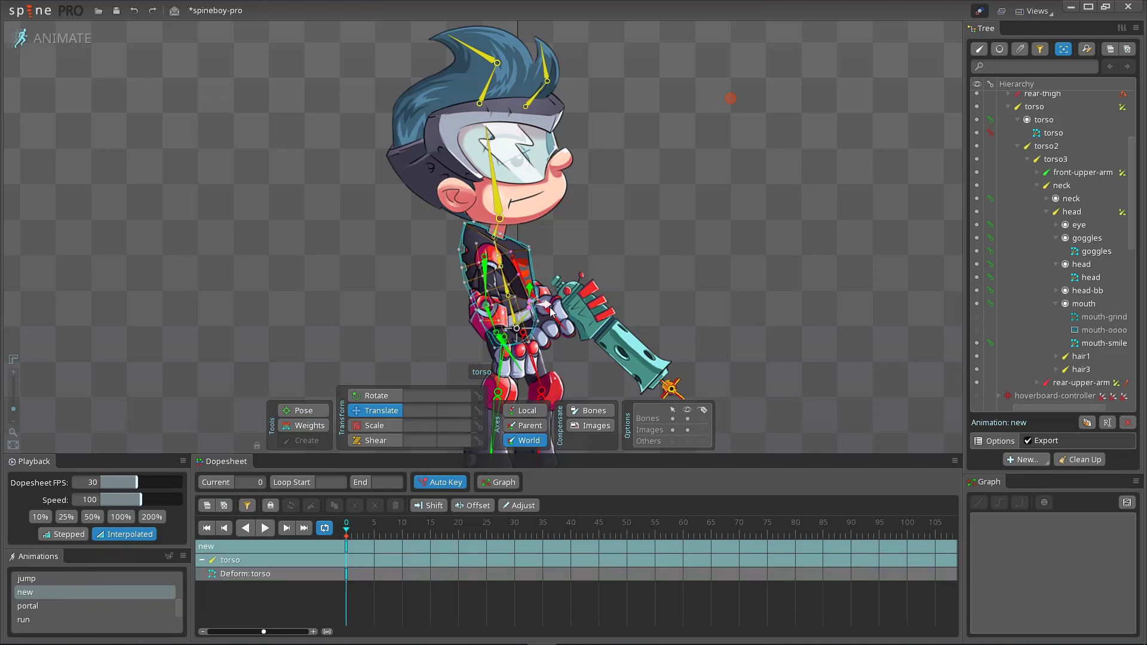
- Select the torso mesh attachment and reset its deformed vertices
{"action": "left_click", "coordinate": [511, 254]}
{"action": "left_click", "coordinate": [511, 254]}
{"action": "left_click", "coordinate": [512, 254]}
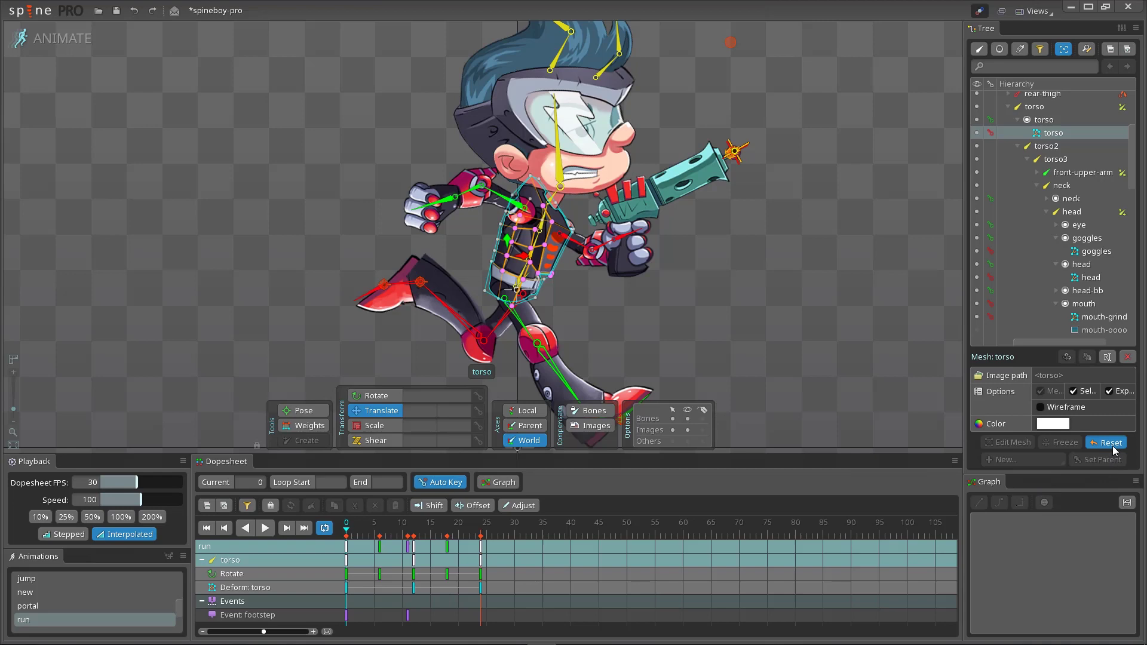
{"action": "left_click", "coordinate": [1111, 443]}
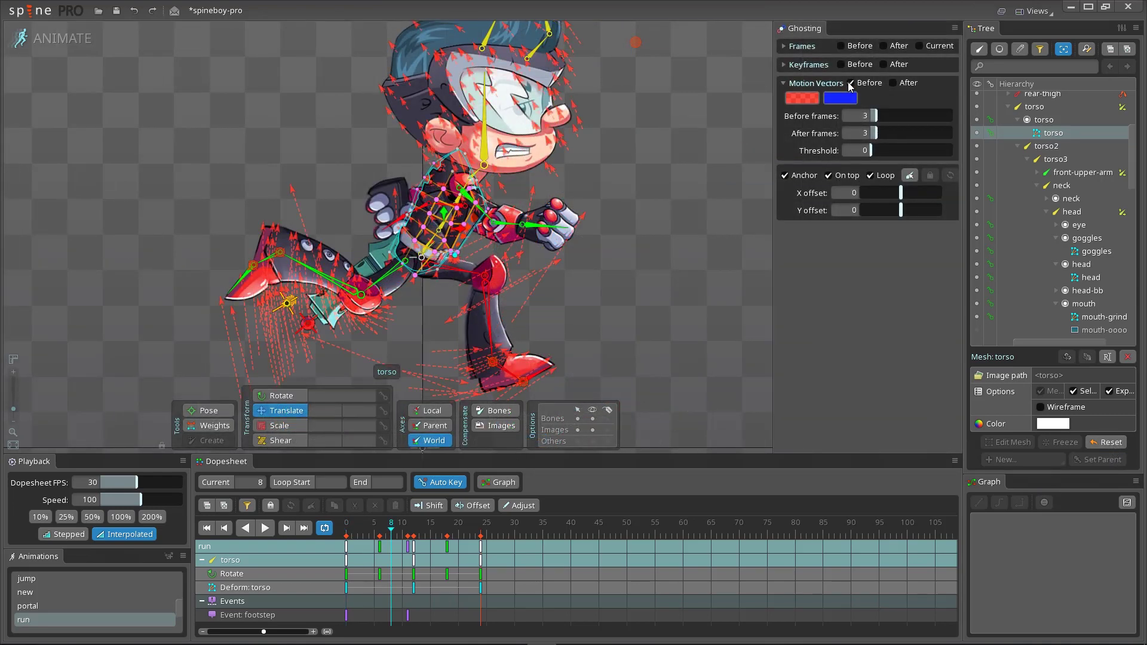
- Show spineboy's motion-vector ghosting for following frames instead of preceding ones, limited to the selection
{"action": "left_click", "coordinate": [850, 83]}
{"action": "left_click", "coordinate": [892, 83]}
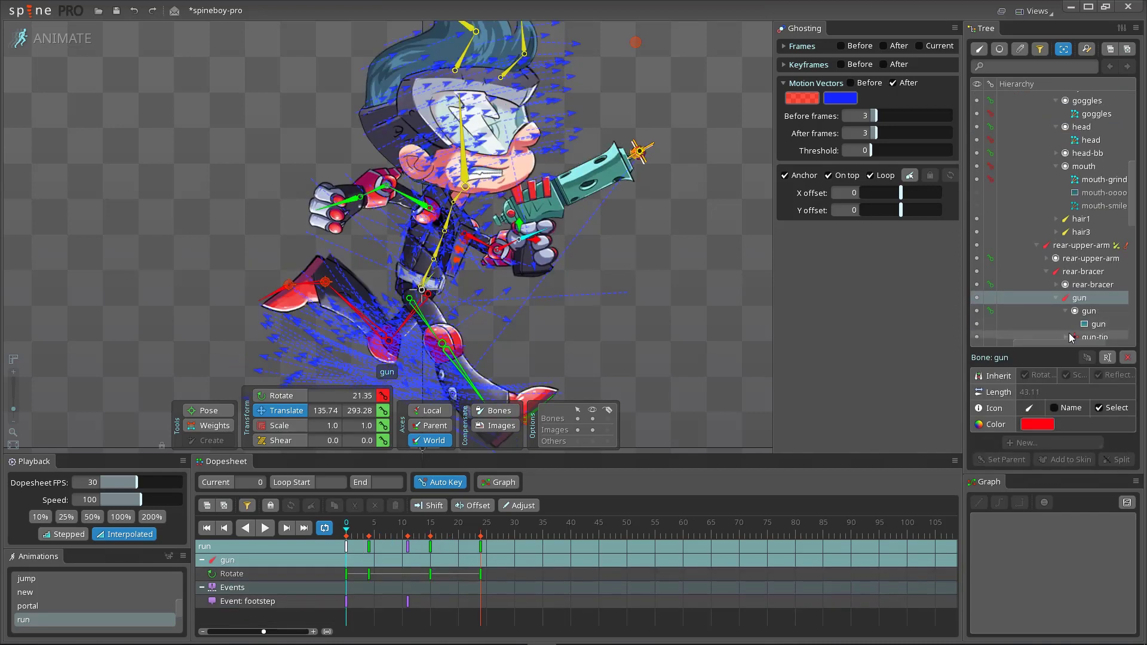
{"action": "left_click", "coordinate": [910, 175]}
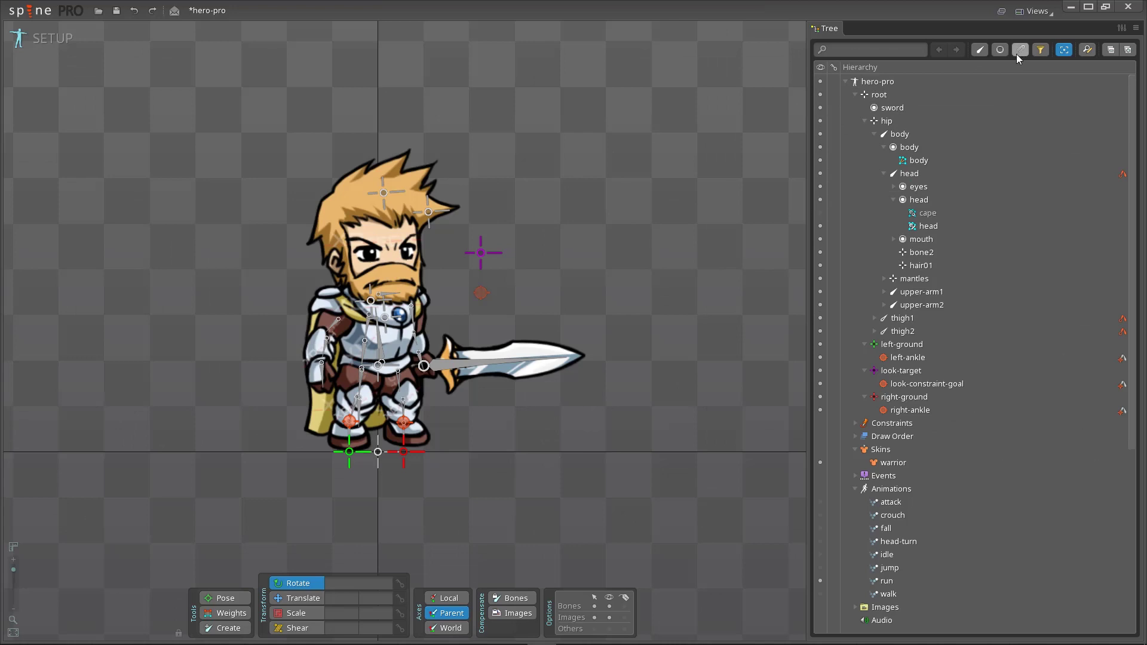
- Select the attachments body through upper-arm2 and make them skin placeholders, duplicated for each skin
{"action": "left_click", "coordinate": [1019, 52]}
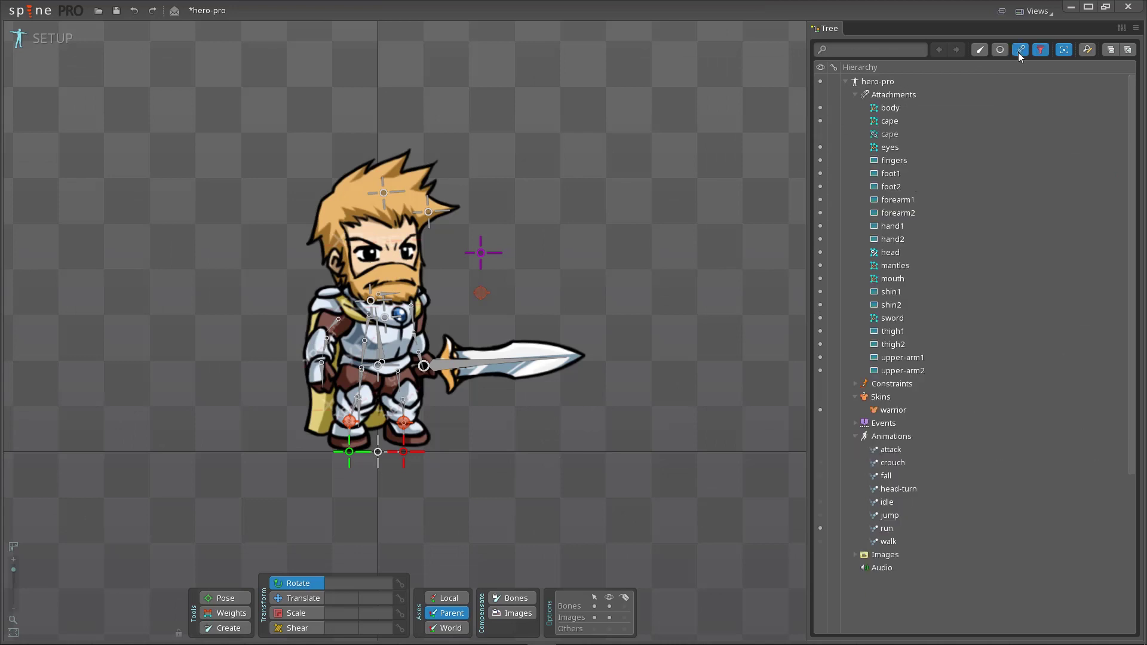
{"action": "left_click", "coordinate": [915, 106]}
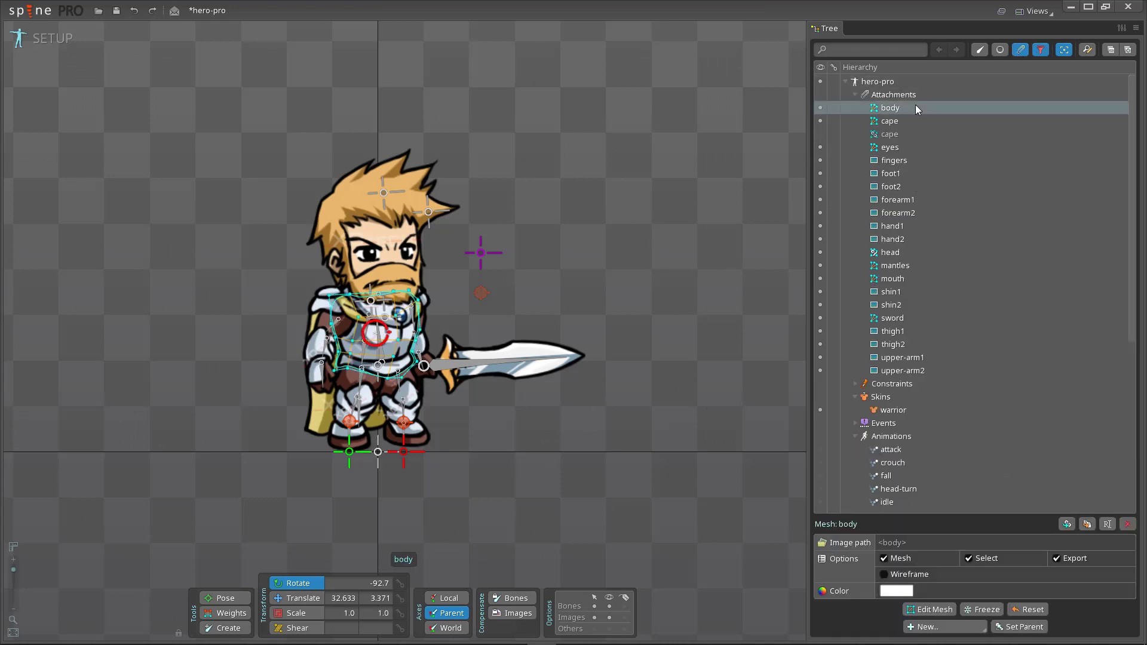
{"action": "left_click", "coordinate": [920, 375], "text": "shift"}
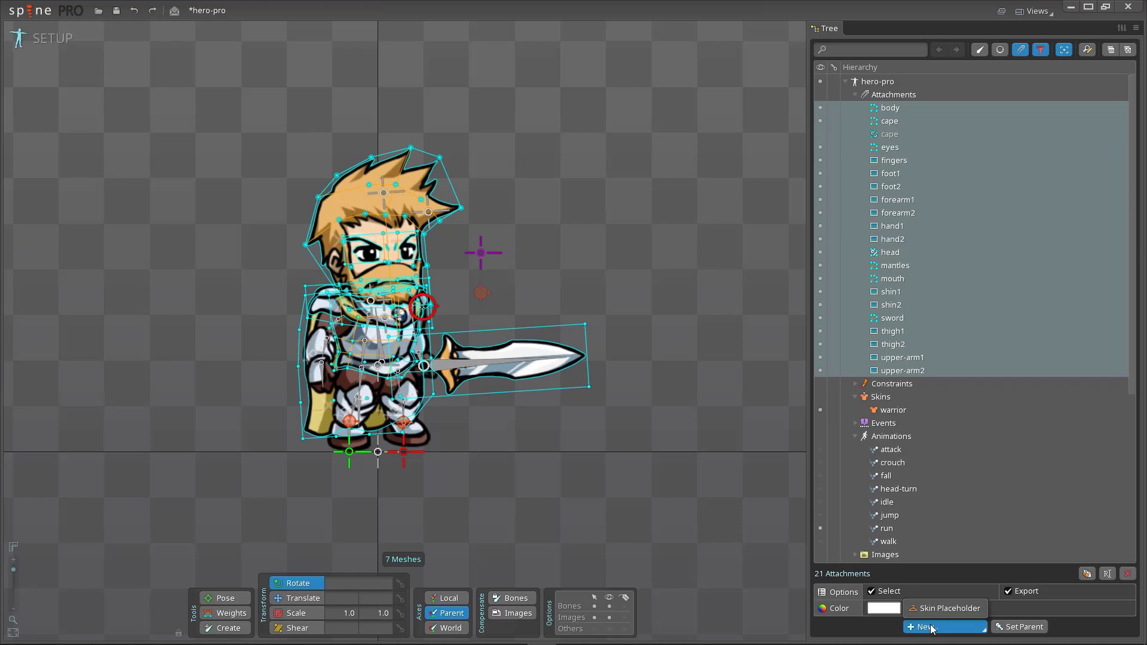
{"action": "left_click", "coordinate": [944, 609]}
{"action": "left_click", "coordinate": [340, 308]}
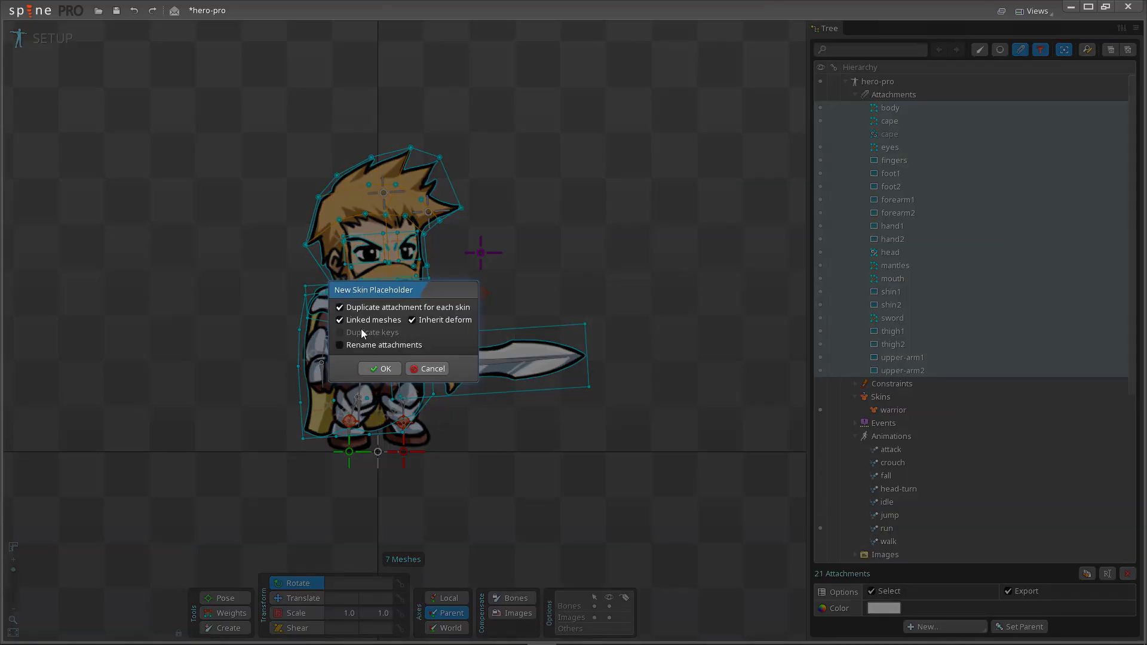
{"action": "left_click", "coordinate": [379, 369]}
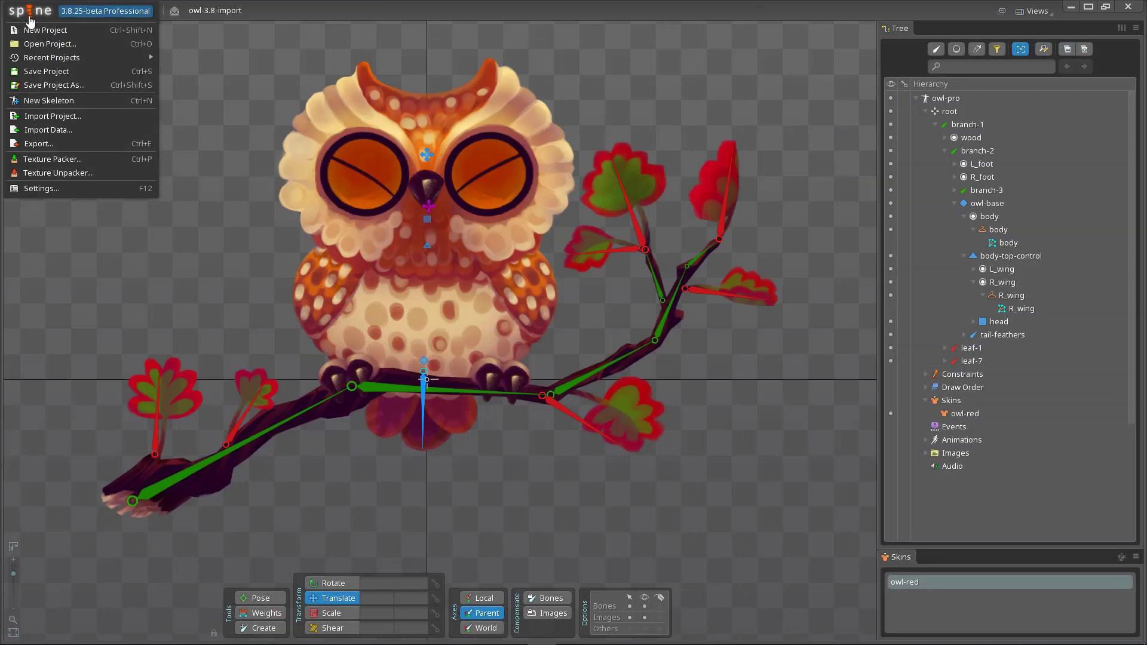
- Import owl-pro.json into the existing owl-pro skeleton, then activate the new owl-blue skin
{"action": "left_click", "coordinate": [46, 131]}
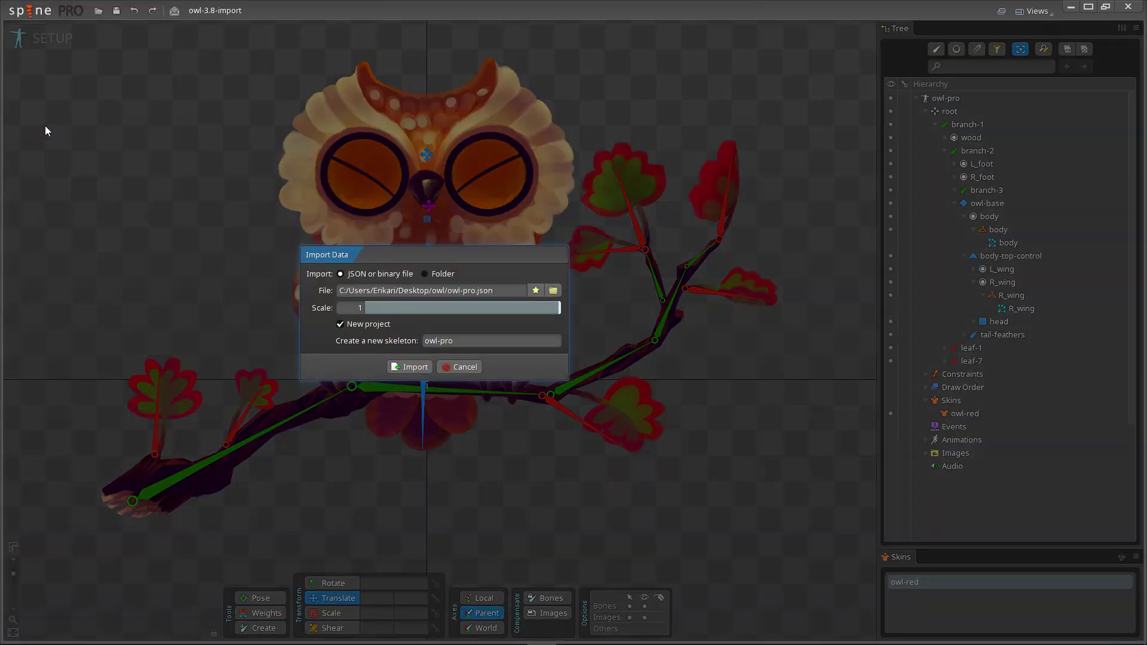
{"action": "left_click", "coordinate": [340, 324]}
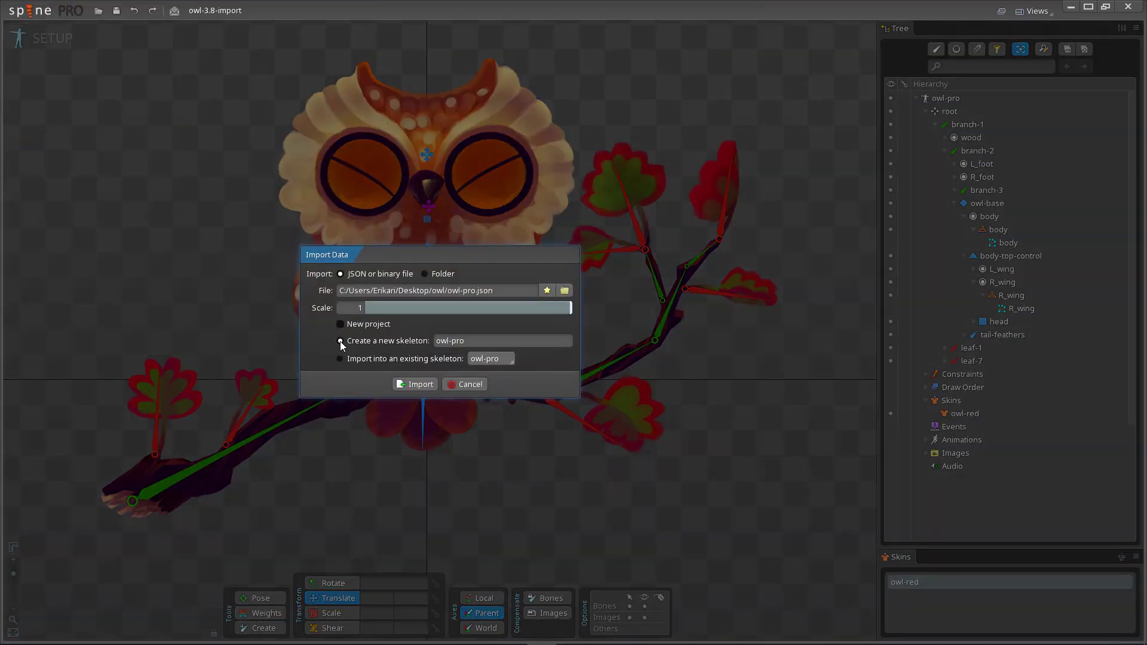
{"action": "left_click", "coordinate": [340, 359]}
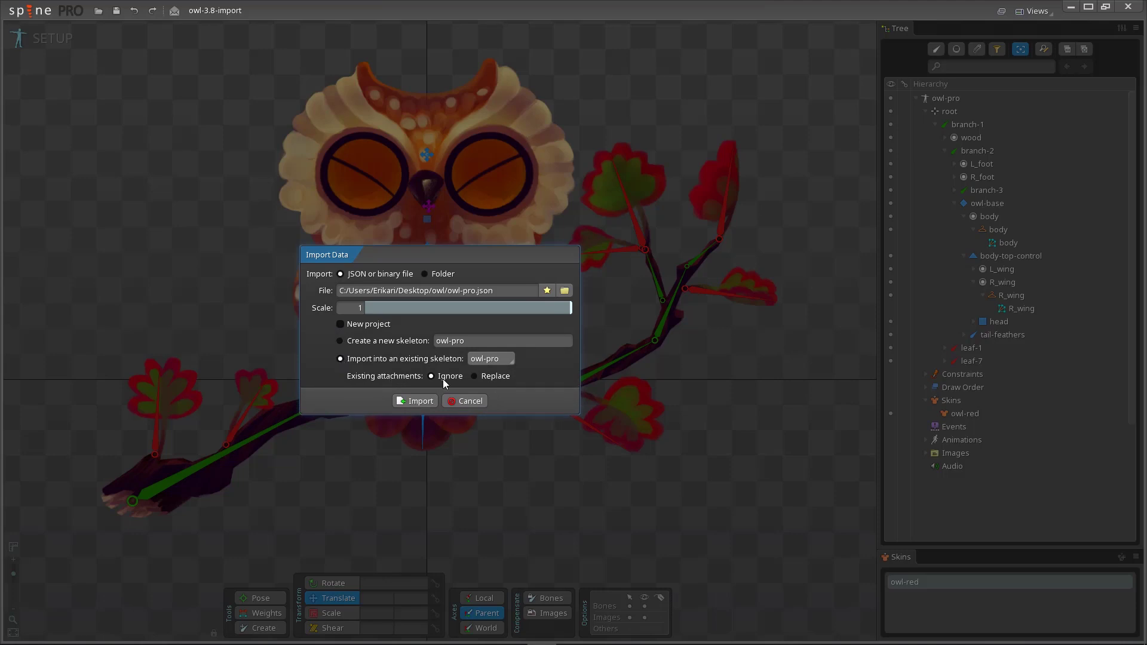
{"action": "left_click", "coordinate": [418, 401]}
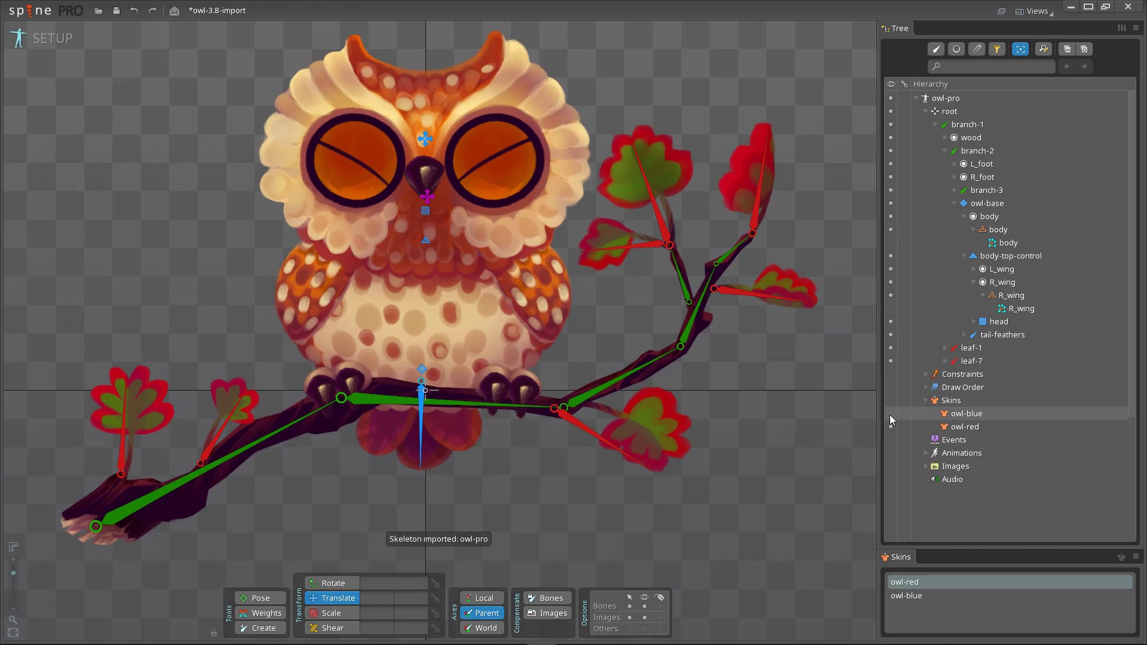
{"action": "left_click", "coordinate": [890, 414]}
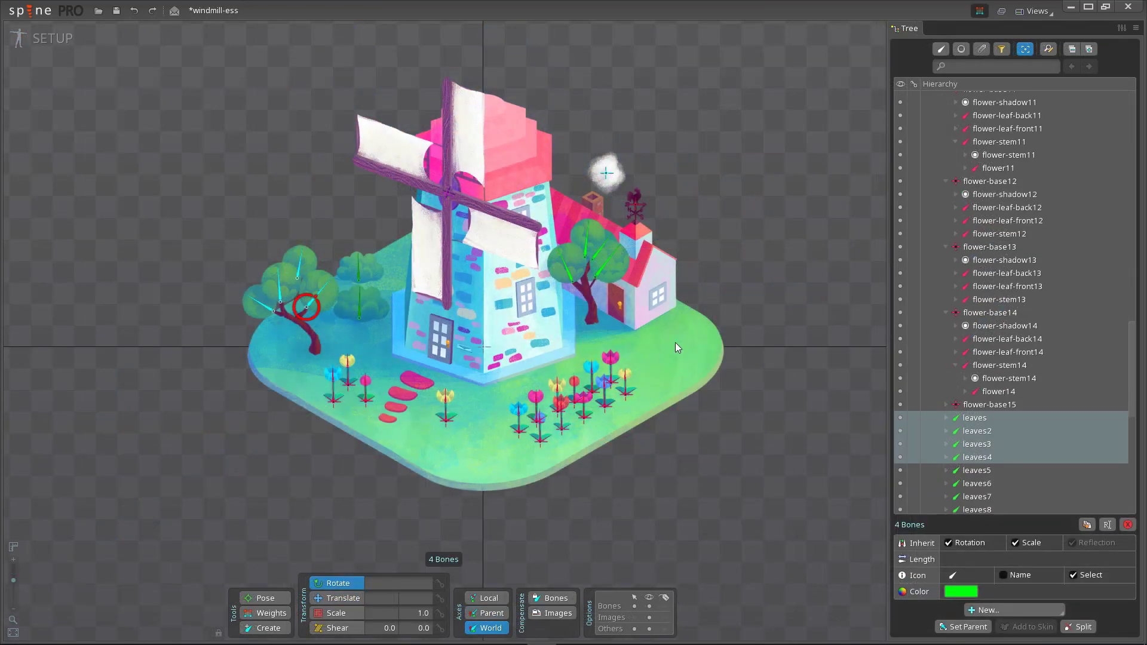
- Replace the leaves selection with flower-base, then select the second and third flowers' bones
{"action": "left_click", "coordinate": [769, 273]}
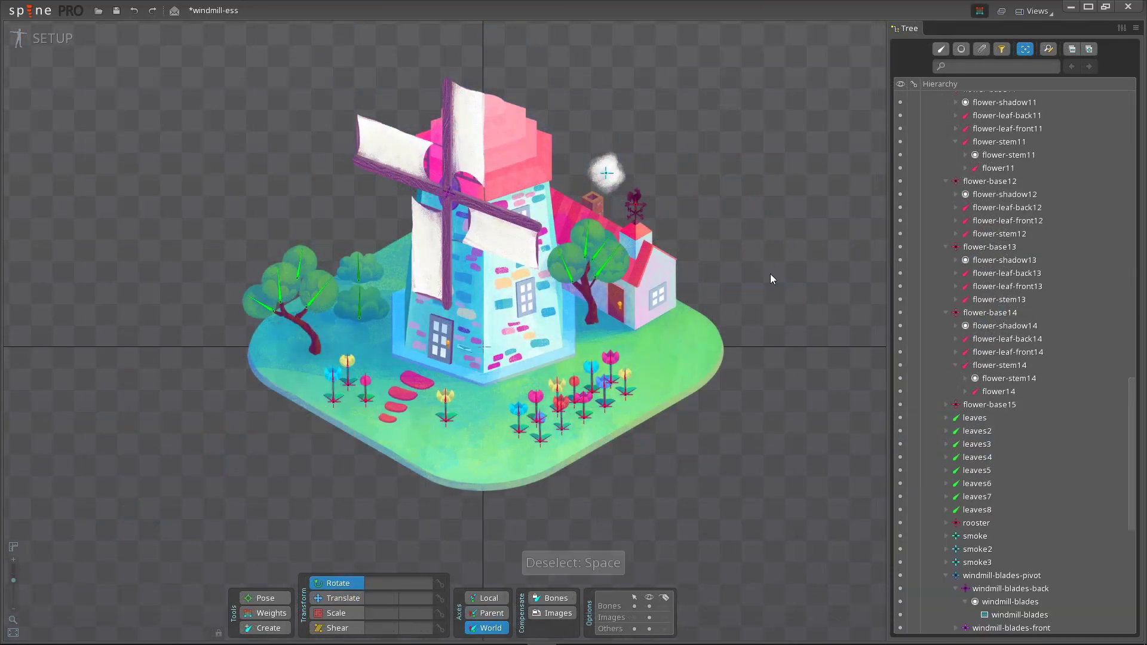
{"action": "left_click", "coordinate": [612, 387]}
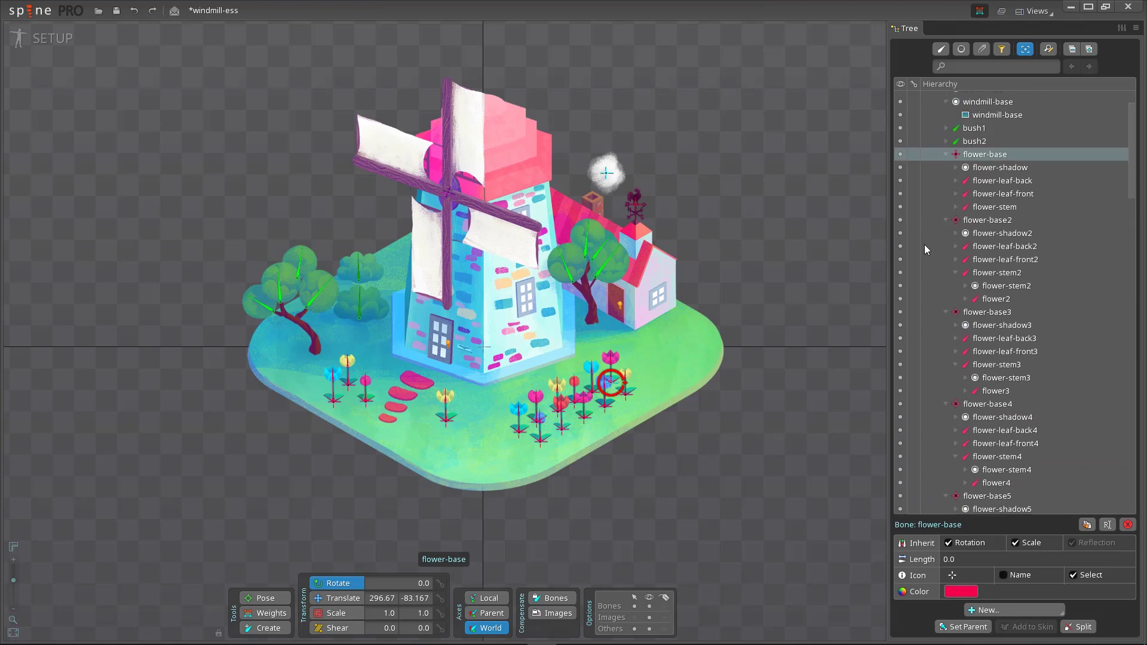
{"action": "left_click", "coordinate": [998, 208], "text": "shift"}
{"action": "left_click", "coordinate": [1002, 224]}
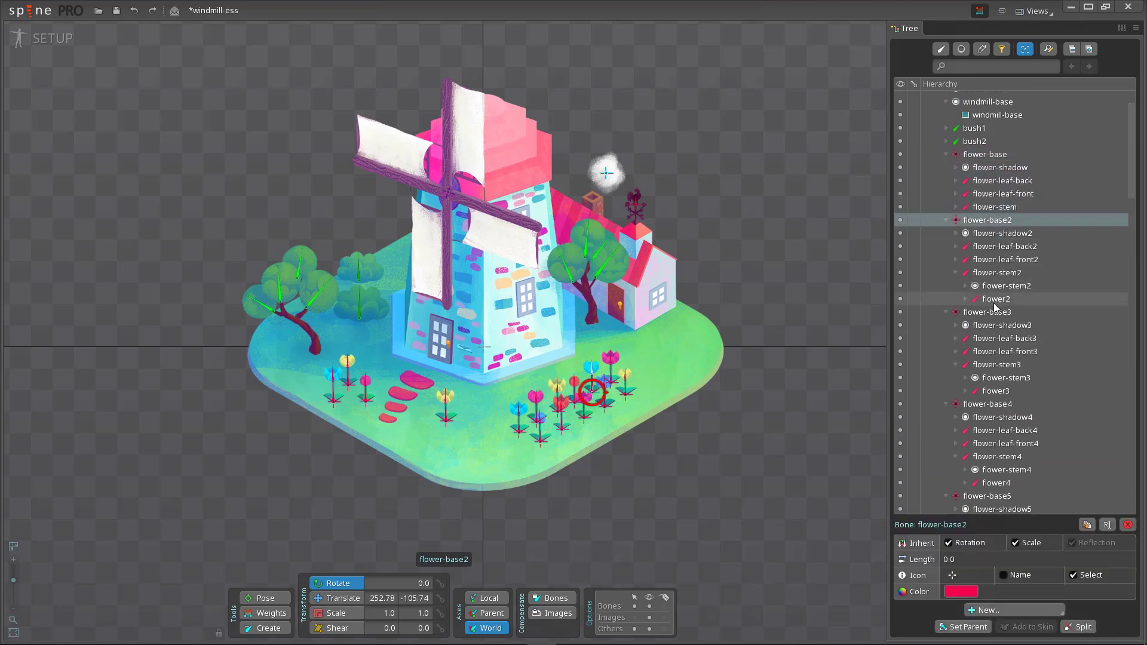
{"action": "left_click", "coordinate": [996, 299], "text": "shift"}
{"action": "left_click", "coordinate": [995, 312]}
{"action": "left_click", "coordinate": [996, 391], "text": "shift"}
- Step back through earlier selections to the leaves with Page Down, then forward with Page Up
{"action": "key", "text": "Page_Down"}
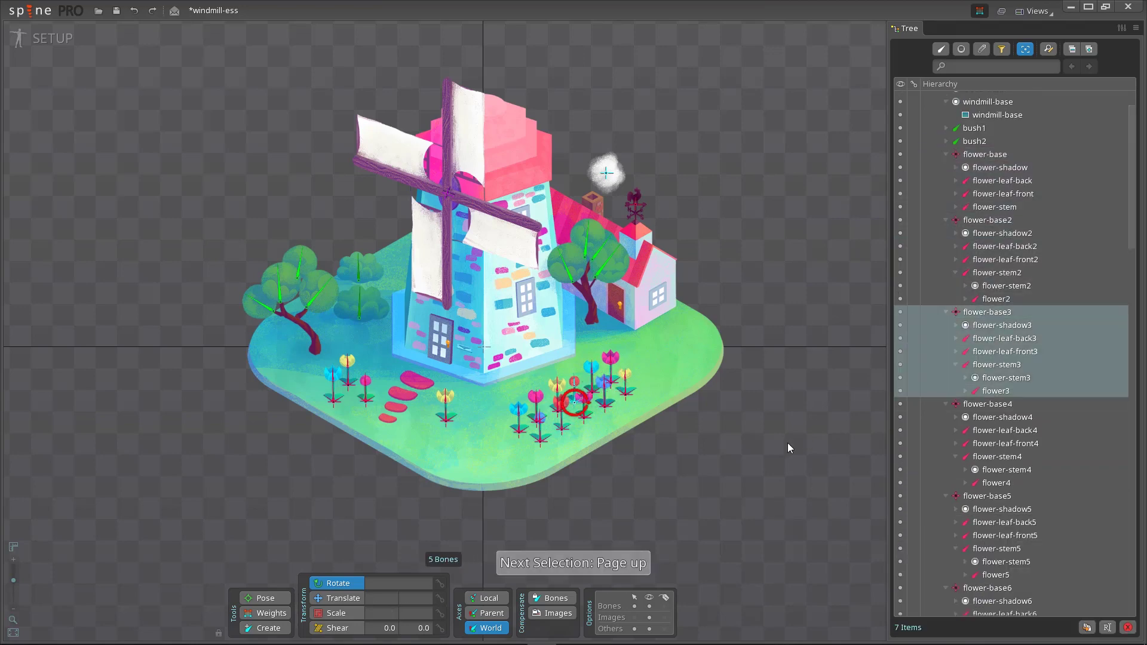
{"action": "key", "text": "Page_Down"}
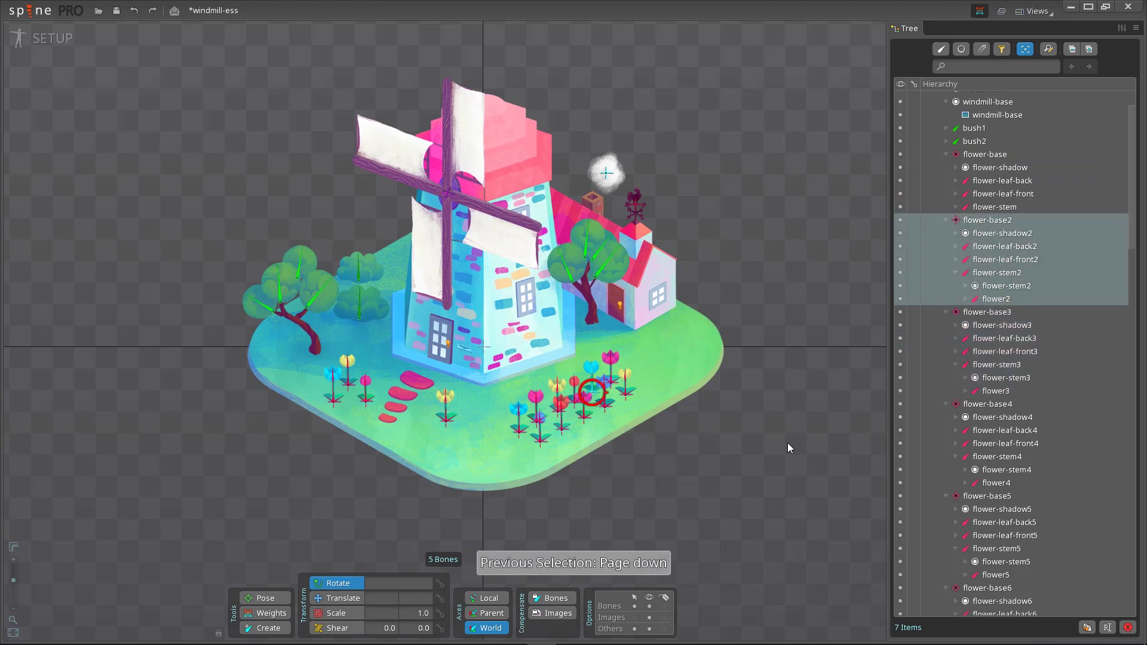
{"action": "key", "text": "Page_Down"}
{"action": "key", "text": "Page_Down"}
{"action": "key", "text": "Page_Down"}
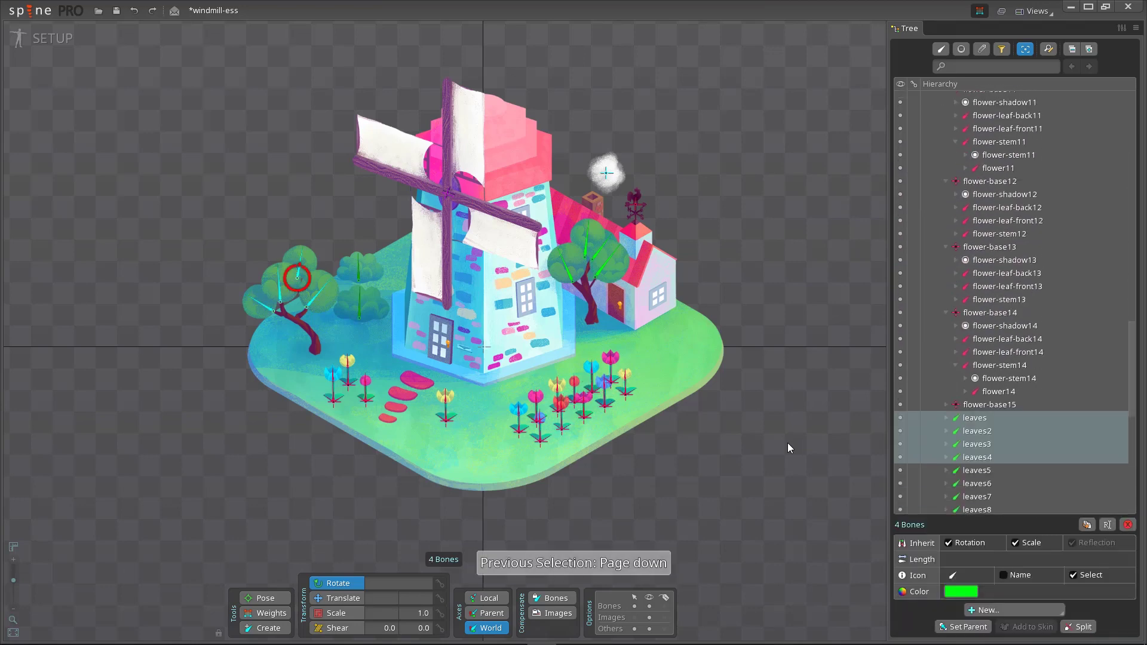
{"action": "key", "text": "Page_Up"}
{"action": "key", "text": "Page_Up"}
{"action": "key", "text": "Page_Up"}
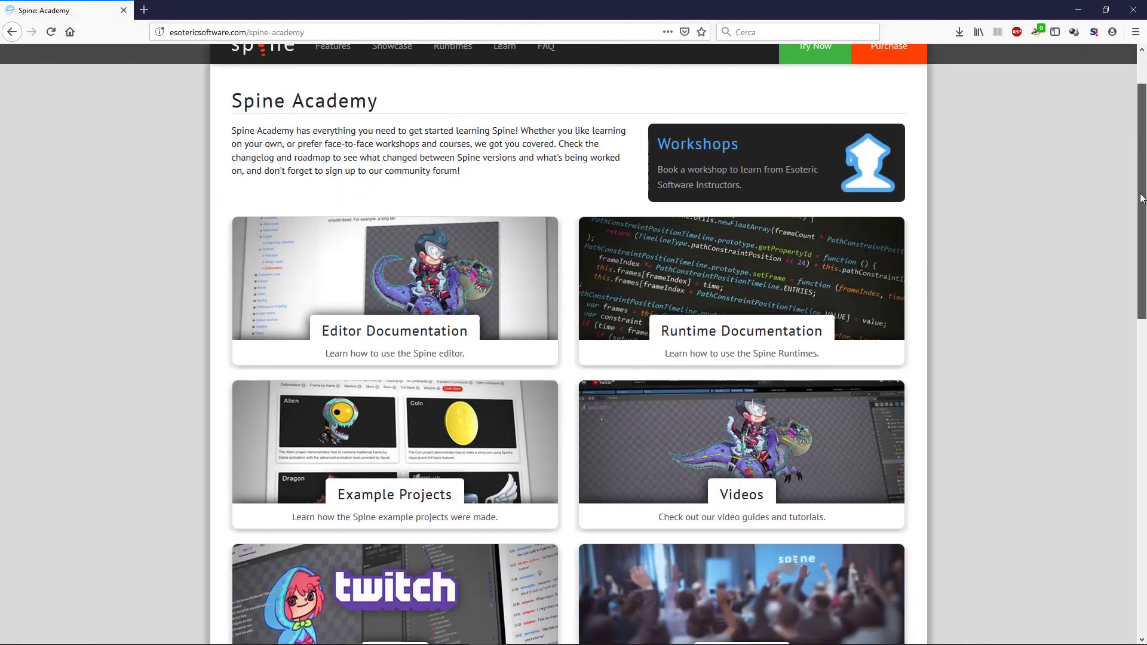
- Open the Spine Changelog page from Spine Academy, then minimize Firefox to reveal Spine's welcome screen
{"action": "left_click_drag", "start_coordinate": [1141, 198], "coordinate": [1066, 461]}
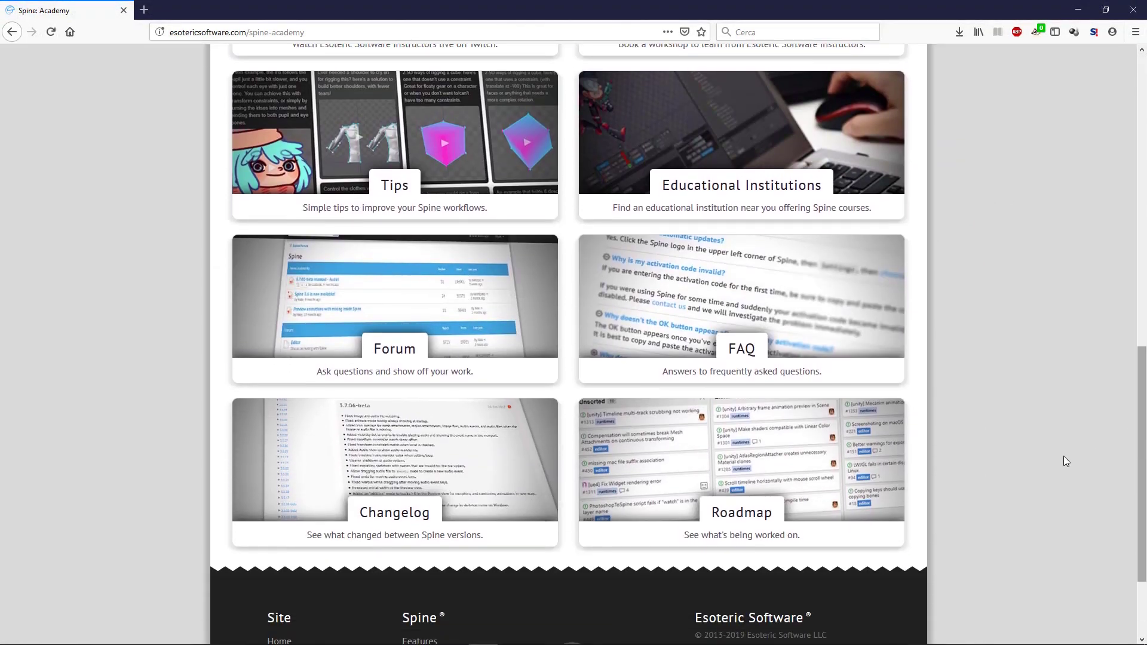
{"action": "left_click", "coordinate": [439, 407]}
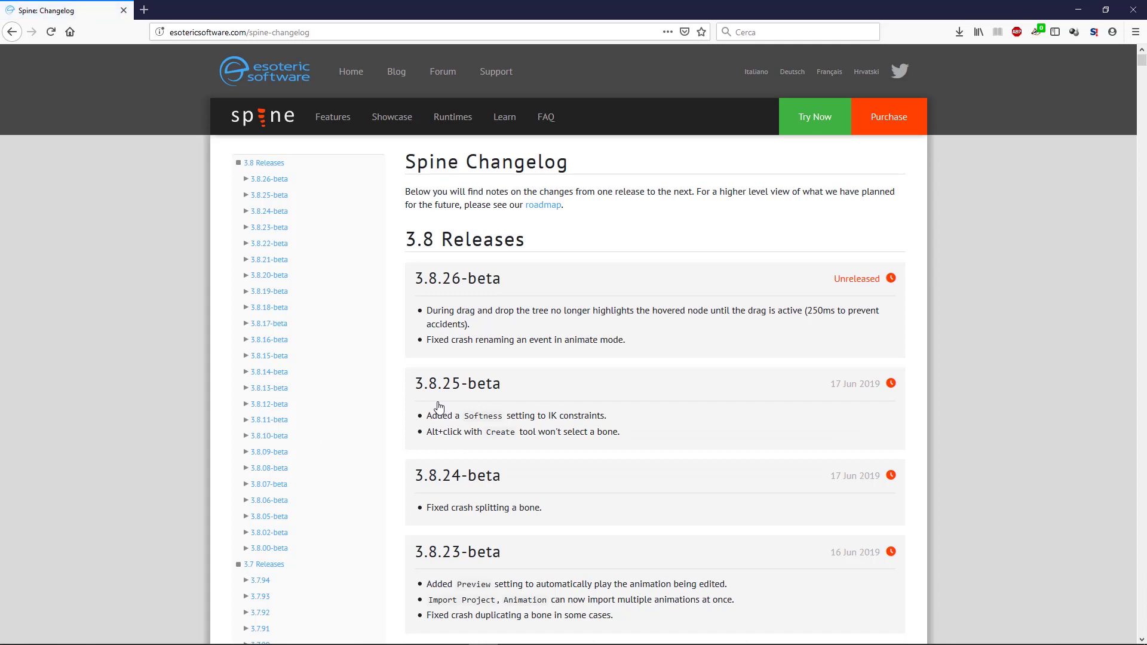
{"action": "left_click", "coordinate": [1078, 9]}
{"action": "left_click_drag", "start_coordinate": [935, 497], "coordinate": [950, 399]}
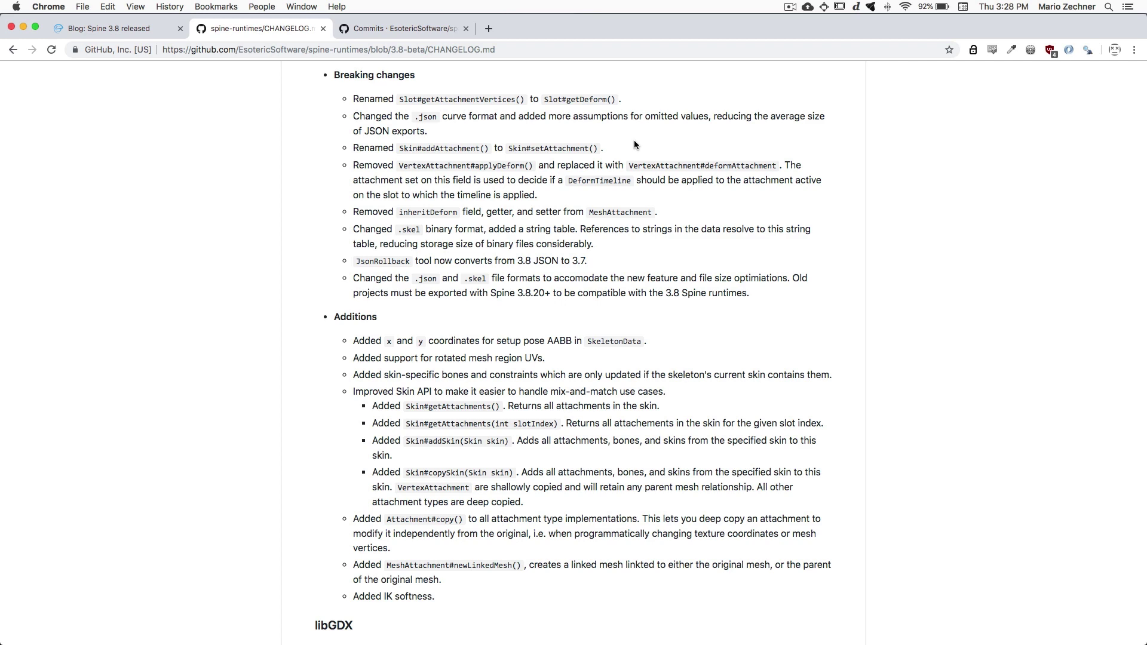
- Look over the 3.8 CHANGELOG.md additions, then switch to the repository's Commits list
{"action": "scroll", "coordinate": [579, 217], "scroll_direction": "down", "scroll_amount": 2}
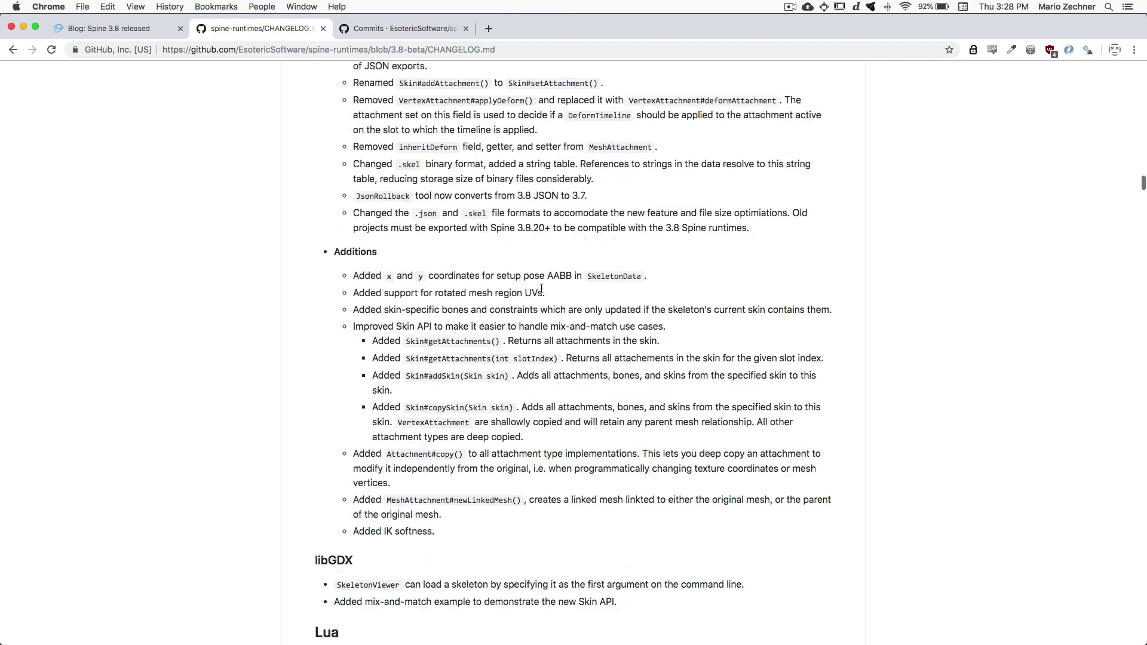
{"action": "scroll", "coordinate": [542, 291], "scroll_direction": "up", "scroll_amount": 1}
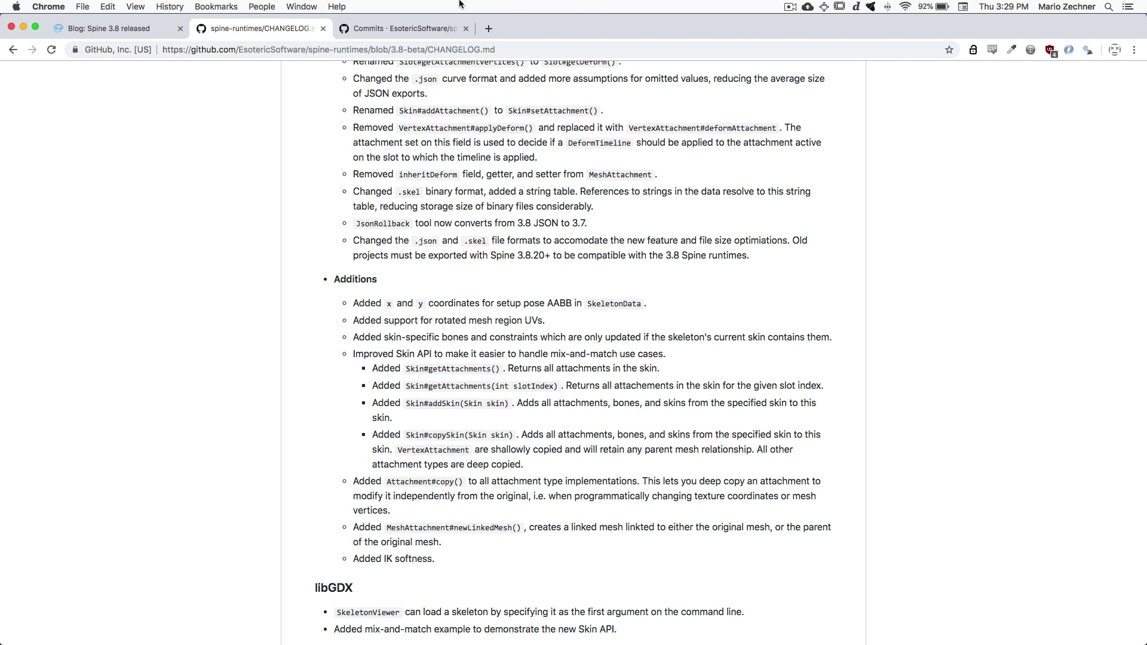
{"action": "left_click", "coordinate": [407, 30]}
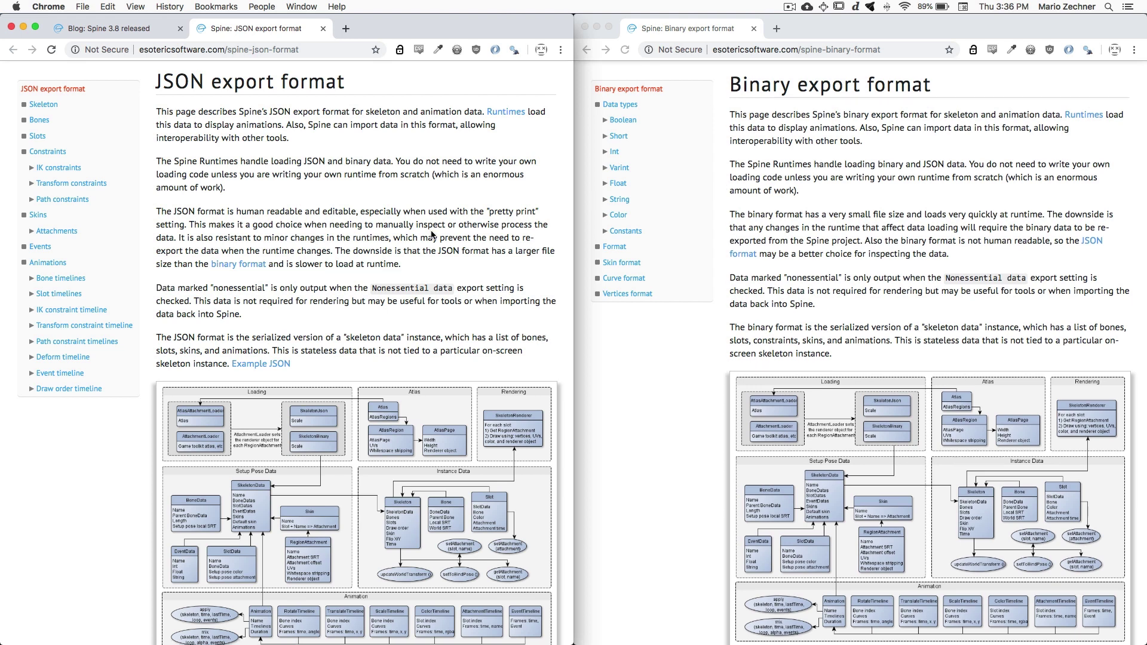
- Scroll down the JSON export format documentation page
{"action": "scroll", "coordinate": [433, 235], "scroll_direction": "down", "scroll_amount": 5}
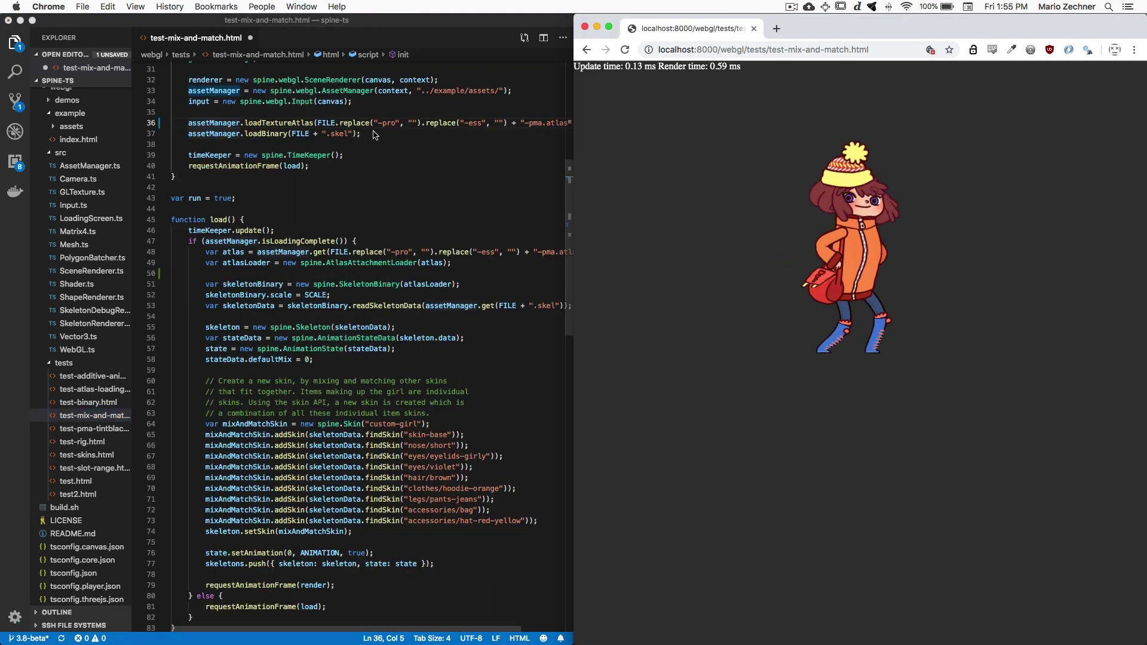
- Highlight SkeletonBinary on line 51 and the .skel asset lookup on line 53 of the mix-and-match test
{"action": "left_click", "coordinate": [296, 157]}
{"action": "left_click", "coordinate": [261, 134]}
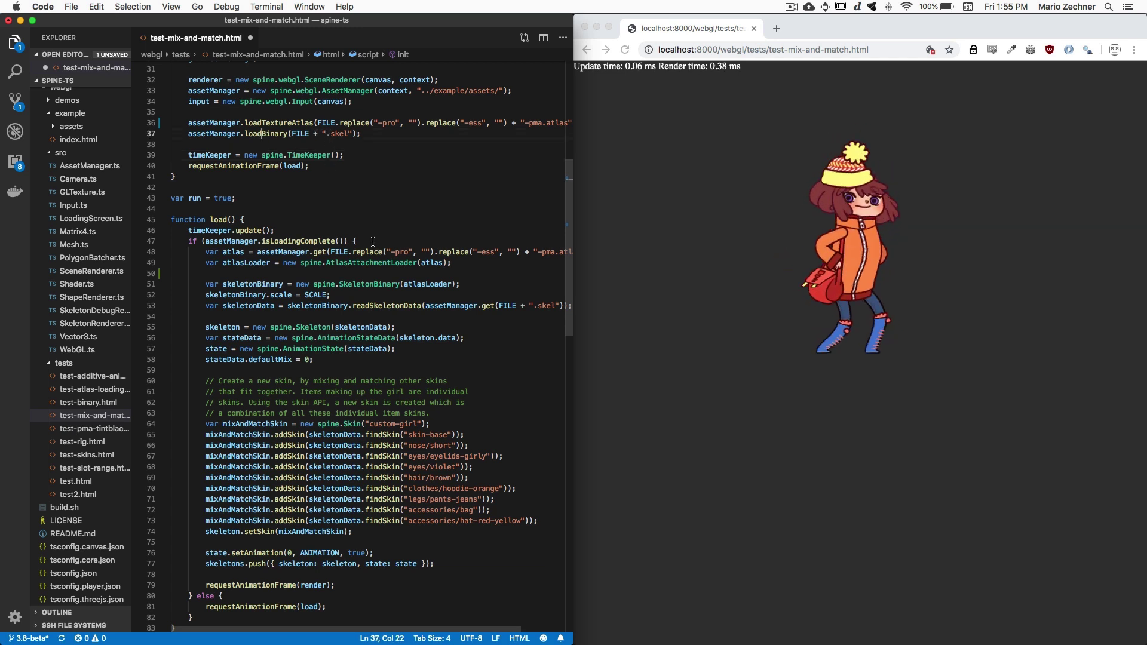
{"action": "double_click", "coordinate": [368, 285]}
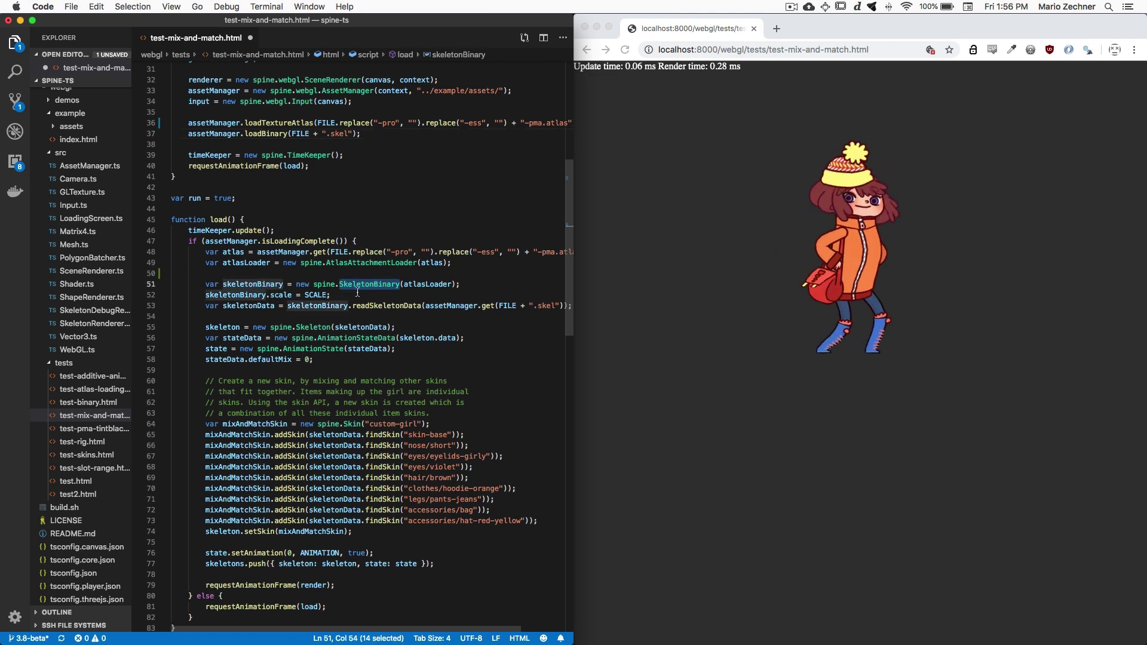
{"action": "double_click", "coordinate": [485, 307]}
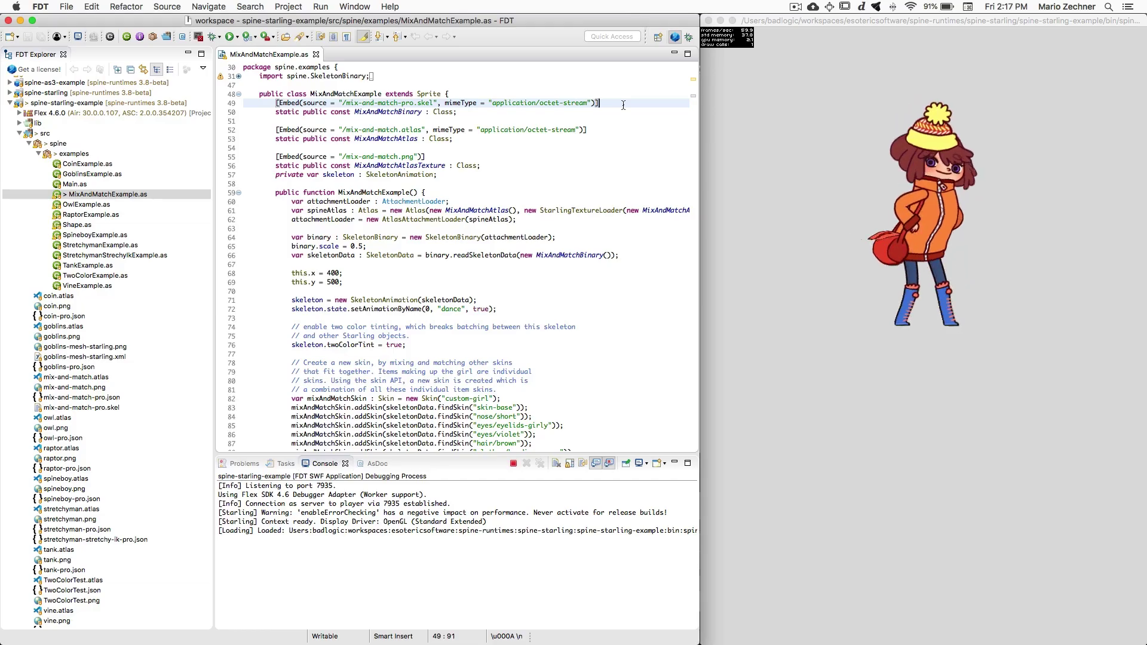
{"action": "key", "text": "shift+Home"}
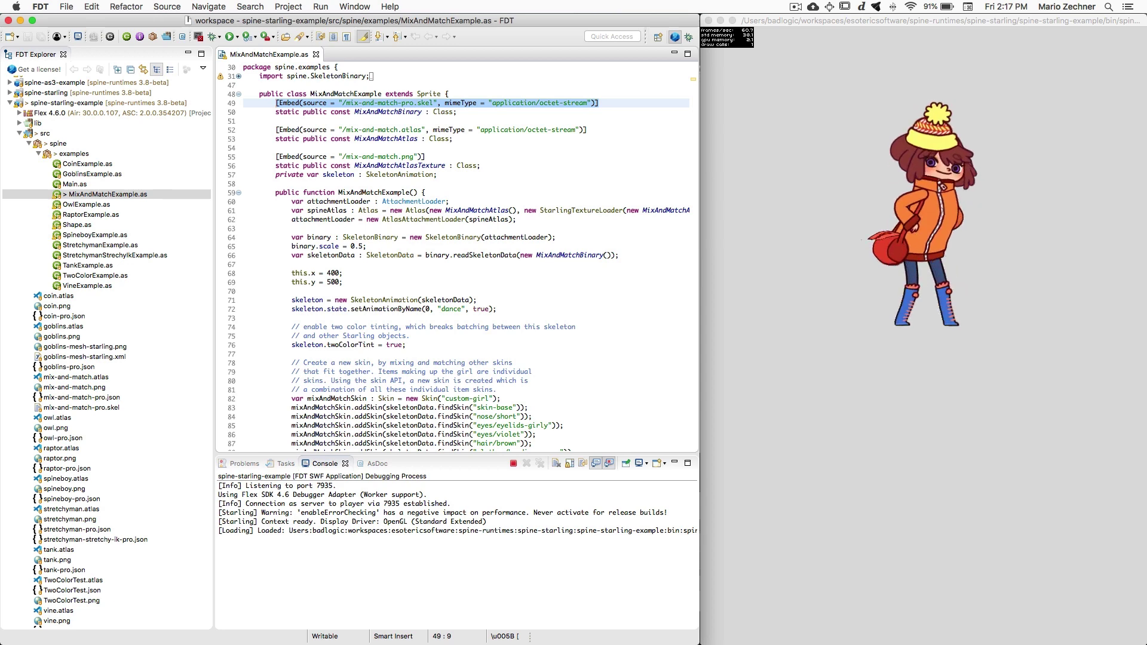
{"action": "left_click", "coordinate": [566, 236]}
{"action": "key", "text": "shift+Home"}
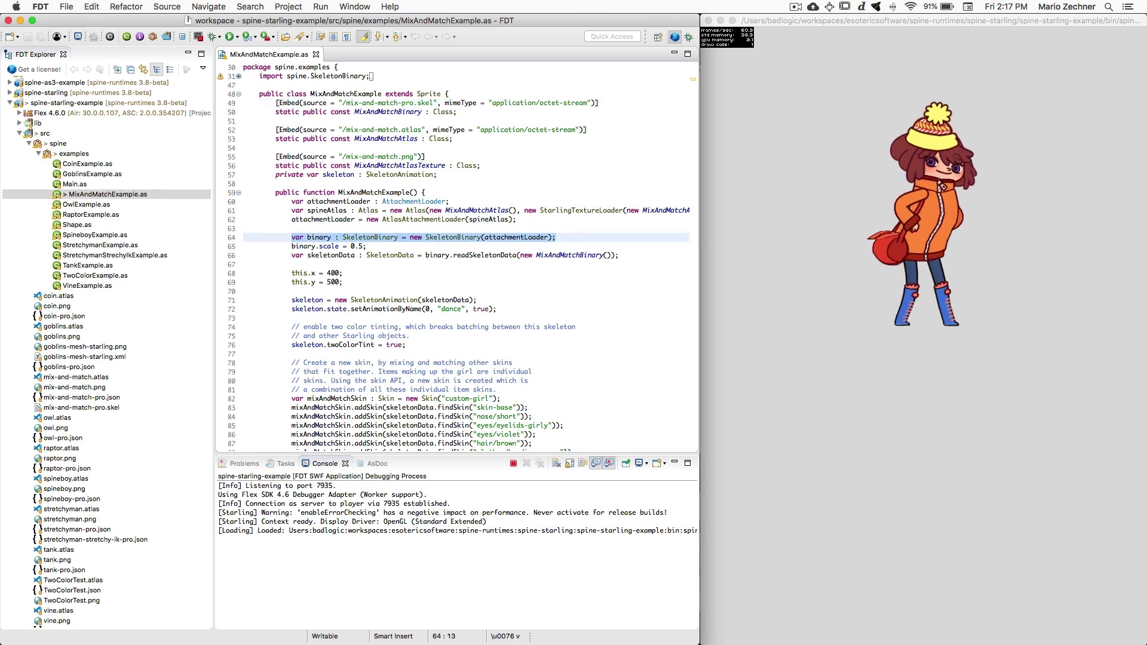
{"action": "left_click", "coordinate": [624, 254]}
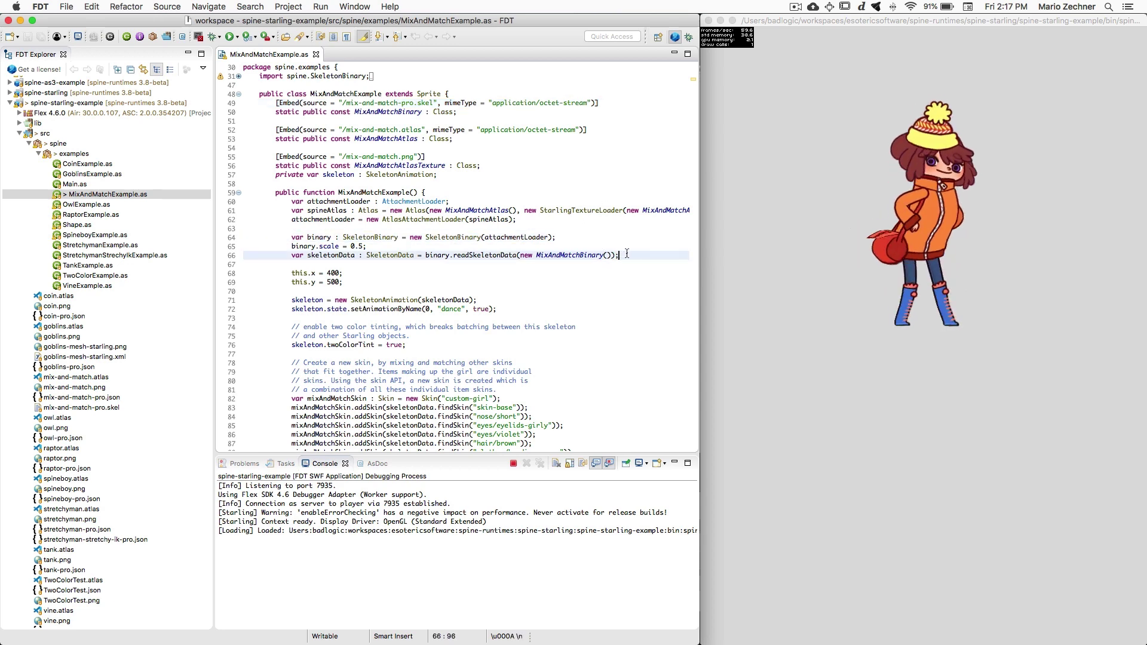
{"action": "key", "text": "shift+Home"}
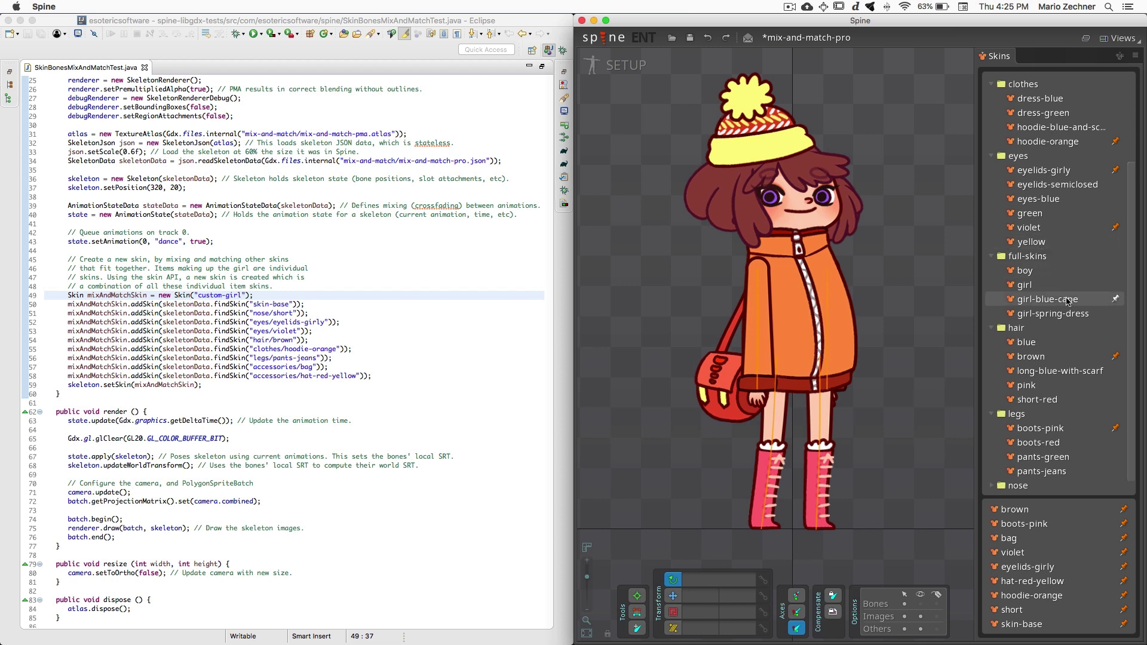
- Unpin hair/brown and pin hair/blue in the Skins view
{"action": "left_click", "coordinate": [1115, 356]}
{"action": "left_click", "coordinate": [1115, 342]}
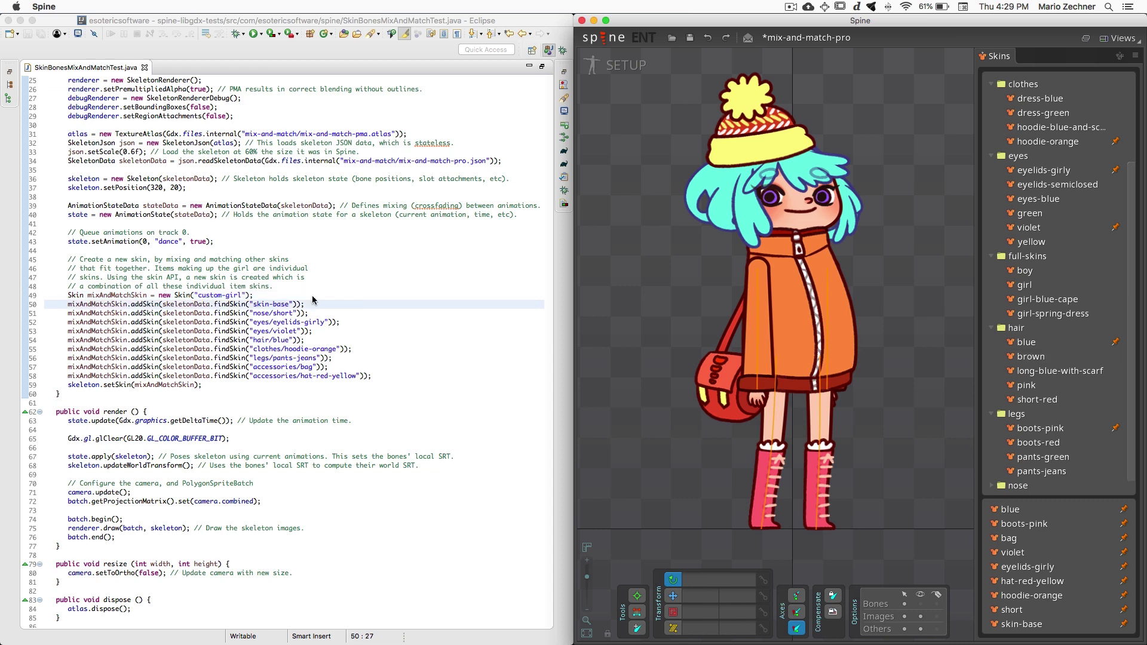
- Review the test's skin code: findSkin documentation, the addSkin calls and mixAndMatchSkin uses
{"action": "left_click", "coordinate": [299, 299]}
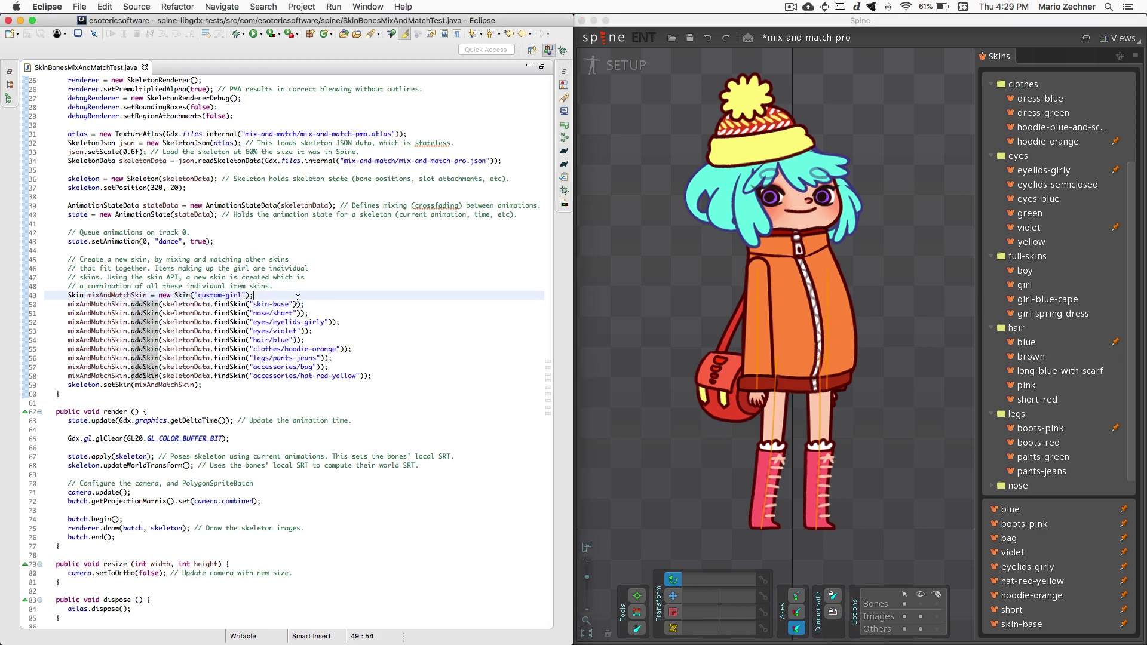
{"action": "key", "text": "shift+super+Left"}
{"action": "left_click", "coordinate": [297, 299]}
{"action": "left_click", "coordinate": [242, 304]}
{"action": "mouse_move", "coordinate": [227, 304]}
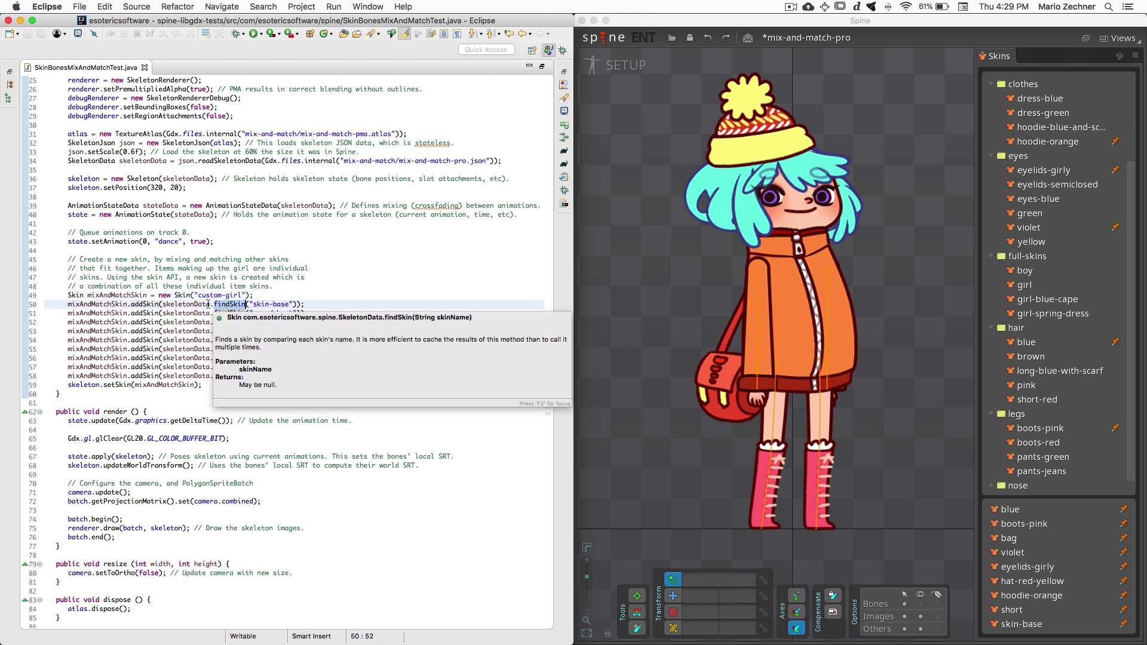
{"action": "left_click", "coordinate": [147, 304]}
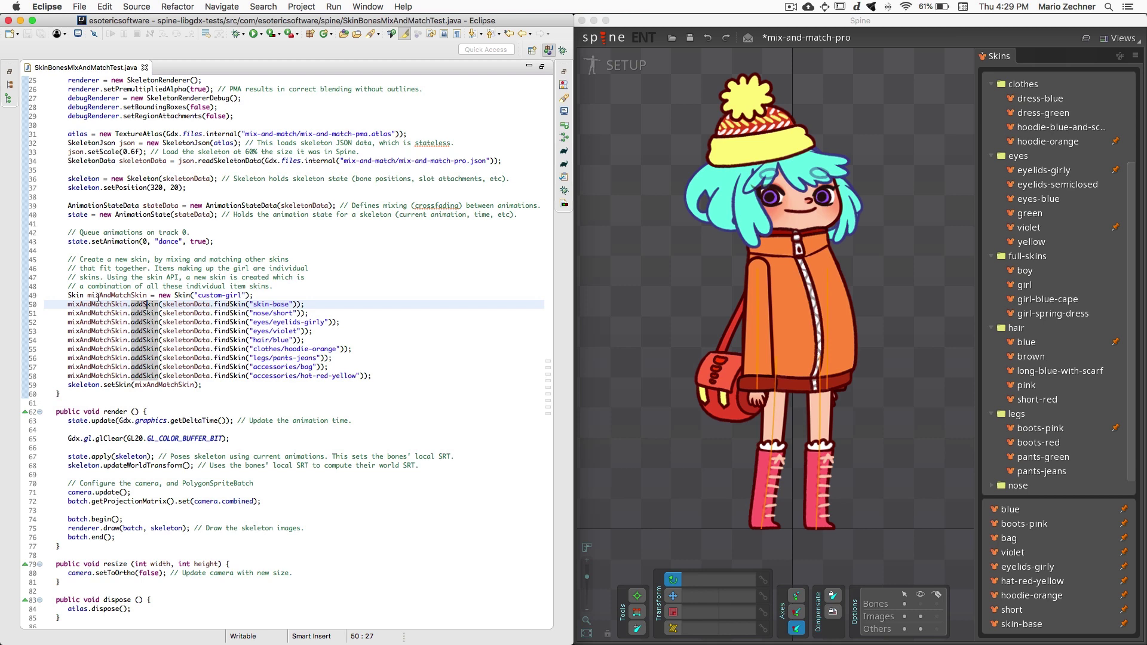
{"action": "left_click", "coordinate": [322, 273]}
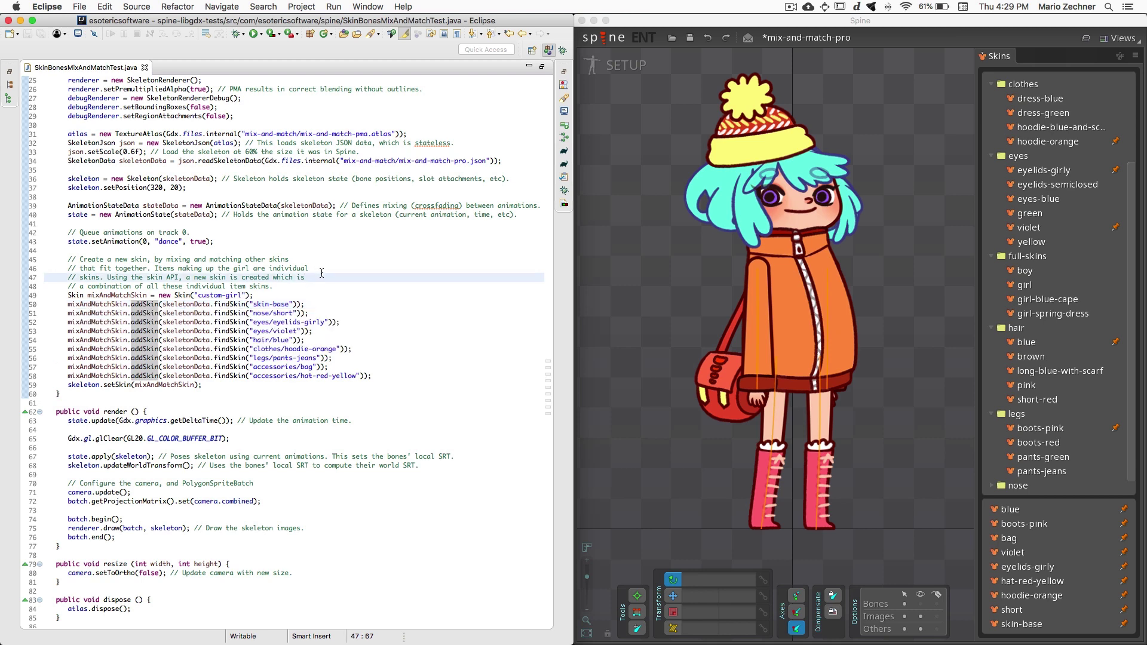
{"action": "double_click", "coordinate": [165, 385]}
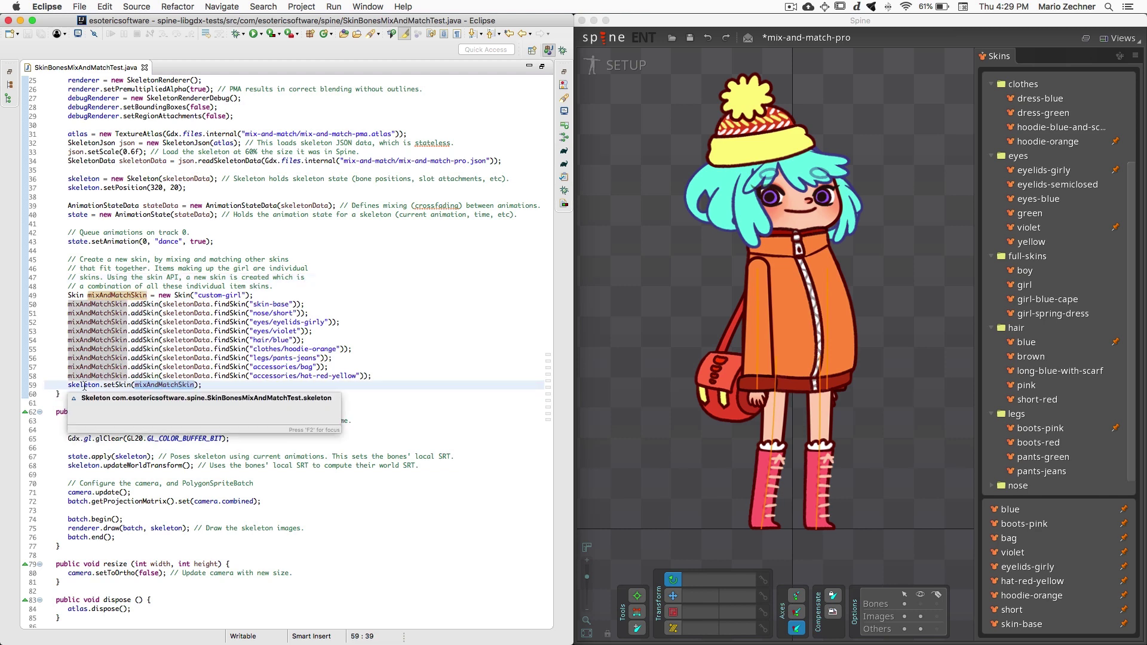
- Run SkinBonesMixAndMatchTest and close its window
{"action": "left_click", "coordinate": [247, 306]}
{"action": "key", "text": "super+F11"}
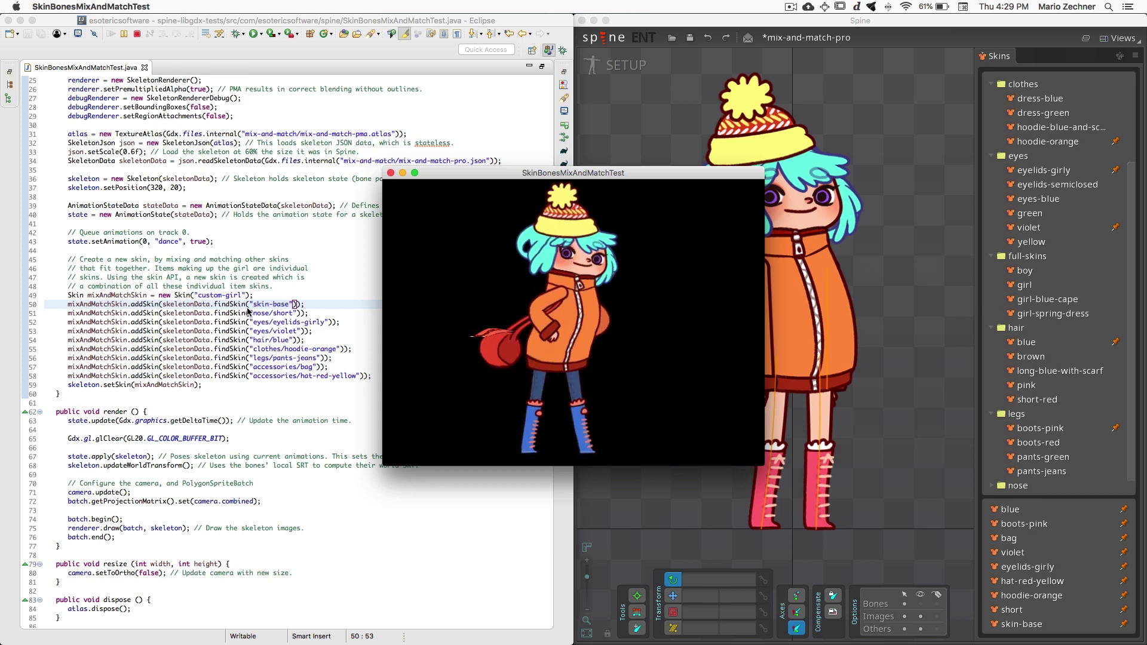
{"action": "left_click", "coordinate": [390, 173]}
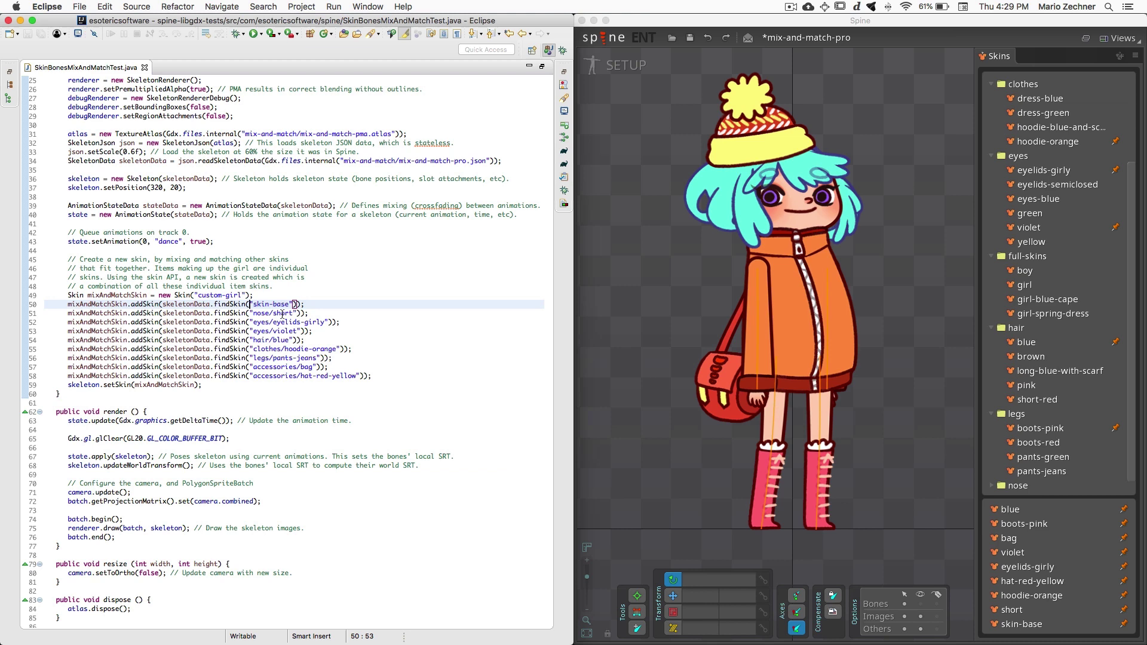
- Change "hair/blue" to "hair/brown" on line 54, then save and rerun the test
{"action": "double_click", "coordinate": [281, 340]}
{"action": "type", "text": "brown"}
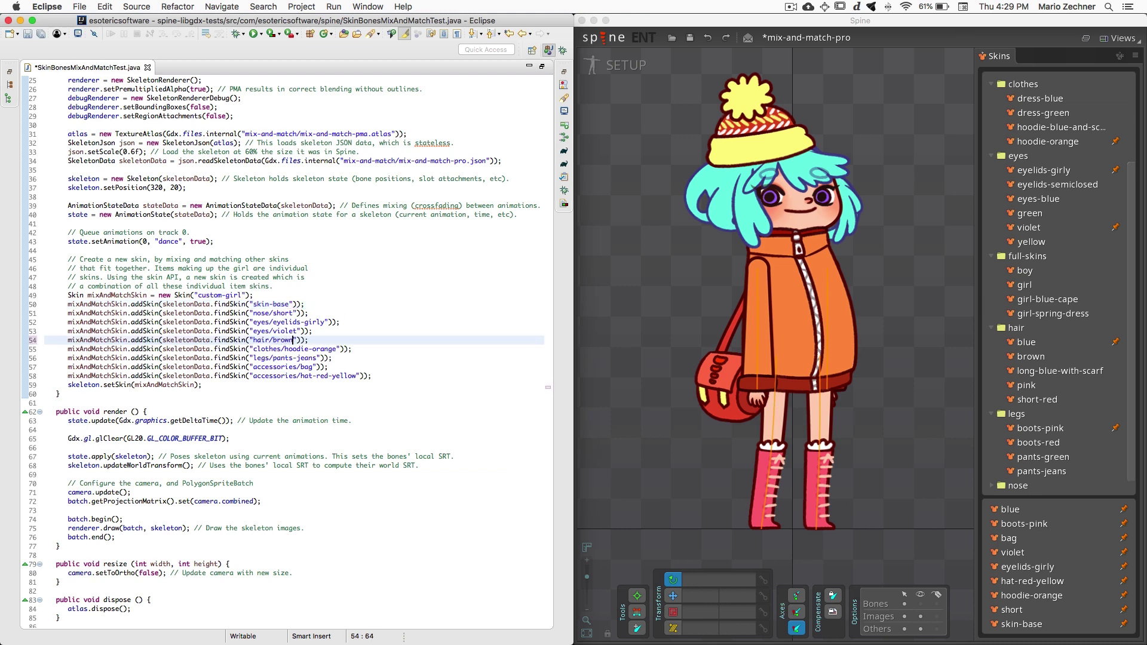
{"action": "key", "text": "ctrl+F11"}
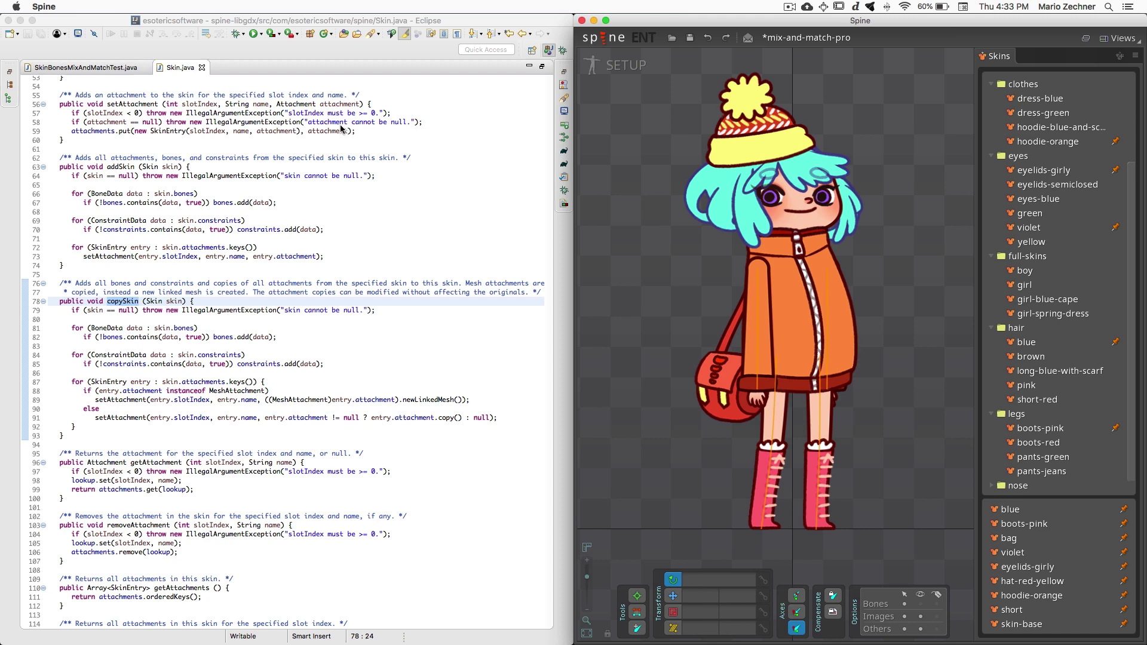
- Show the copySkin Javadoc, highlight the newLinkedMesh call on line 89, and scroll the code
{"action": "left_click", "coordinate": [126, 306]}
{"action": "mouse_move", "coordinate": [126, 305]}
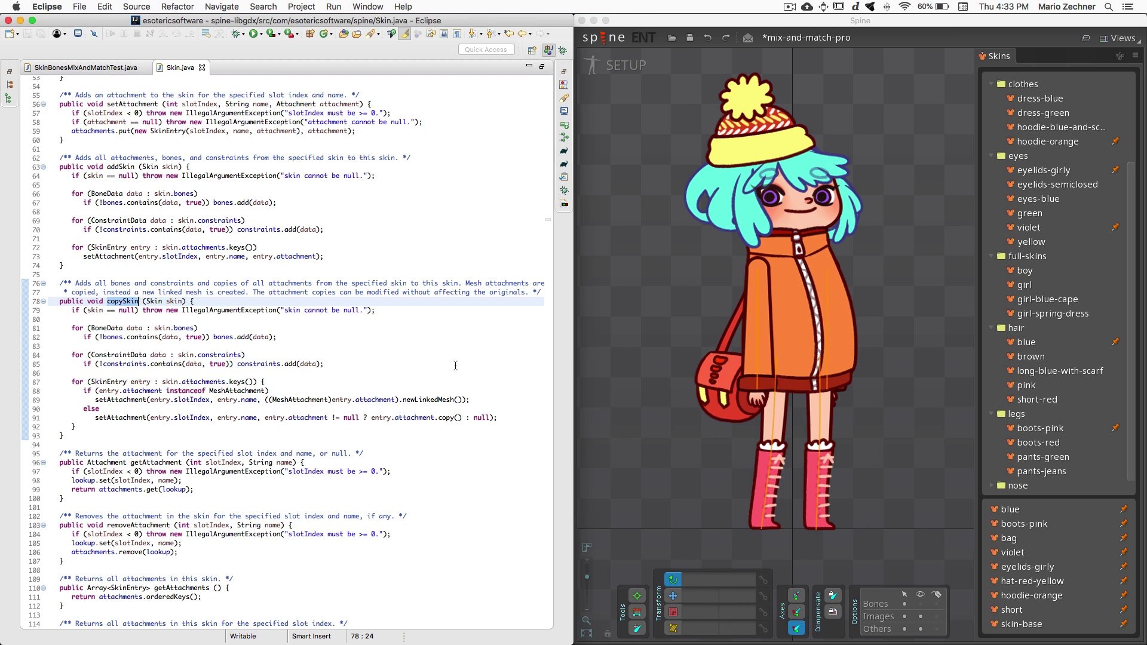
{"action": "double_click", "coordinate": [422, 398]}
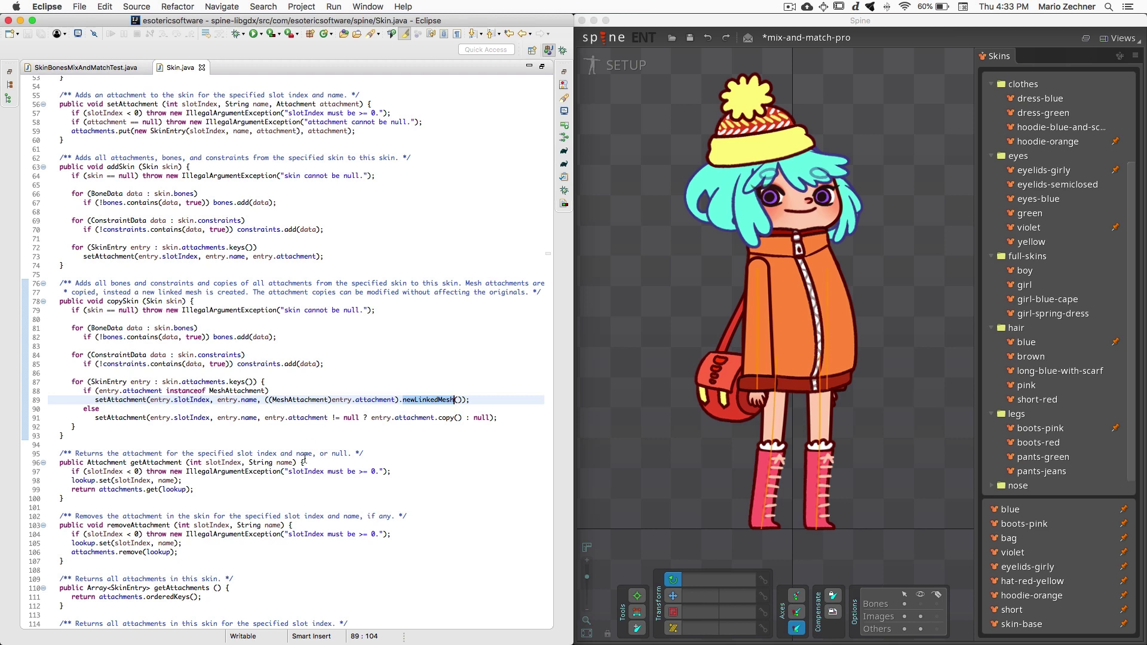
{"action": "scroll", "coordinate": [295, 480], "scroll_direction": "down", "scroll_amount": 3}
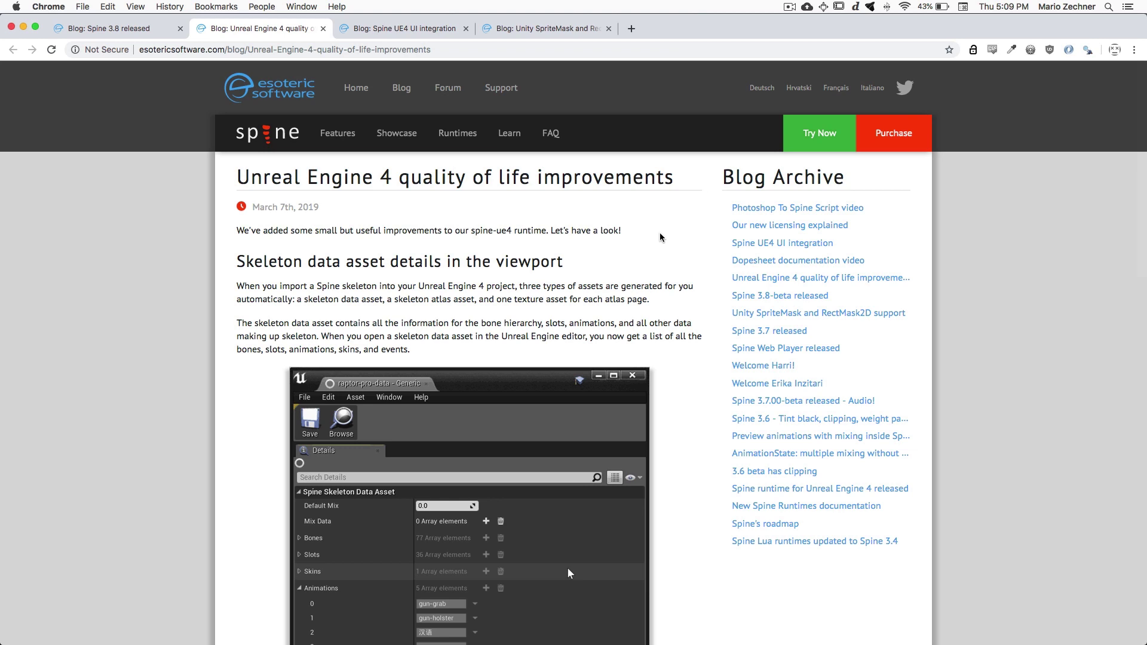
- Read through the Unreal Engine 4 improvements post, then open the Spine UE4 UI integration post
{"action": "scroll", "coordinate": [643, 279], "scroll_direction": "down", "scroll_amount": 2}
{"action": "scroll", "coordinate": [643, 279], "scroll_direction": "down", "scroll_amount": 4}
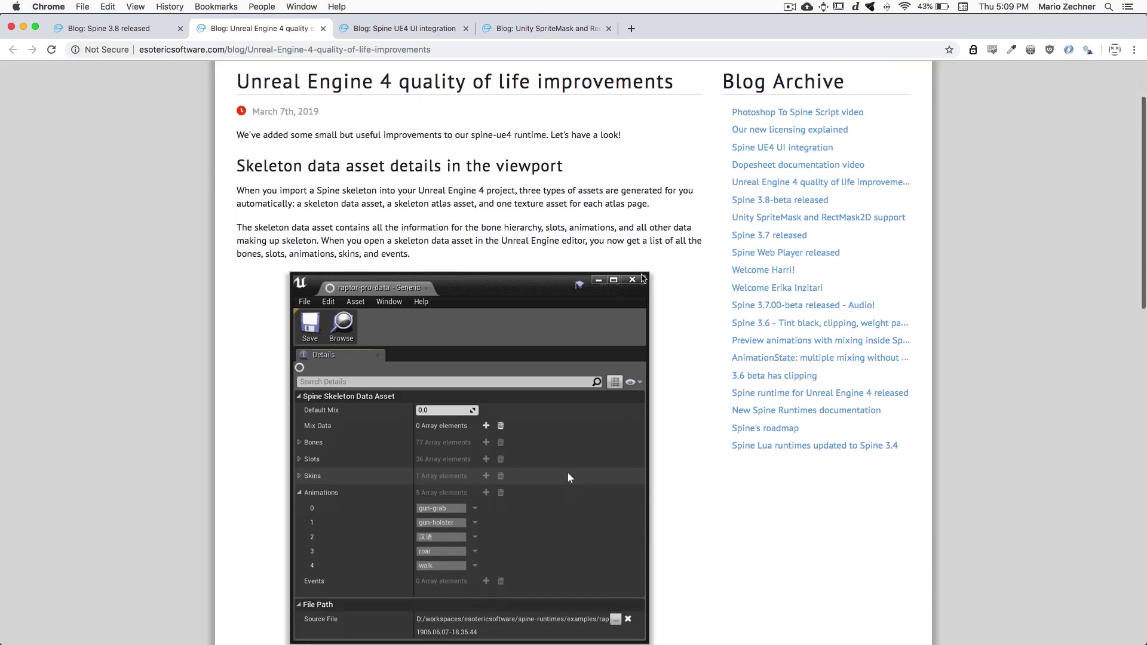
{"action": "scroll", "coordinate": [643, 278], "scroll_direction": "down", "scroll_amount": 20}
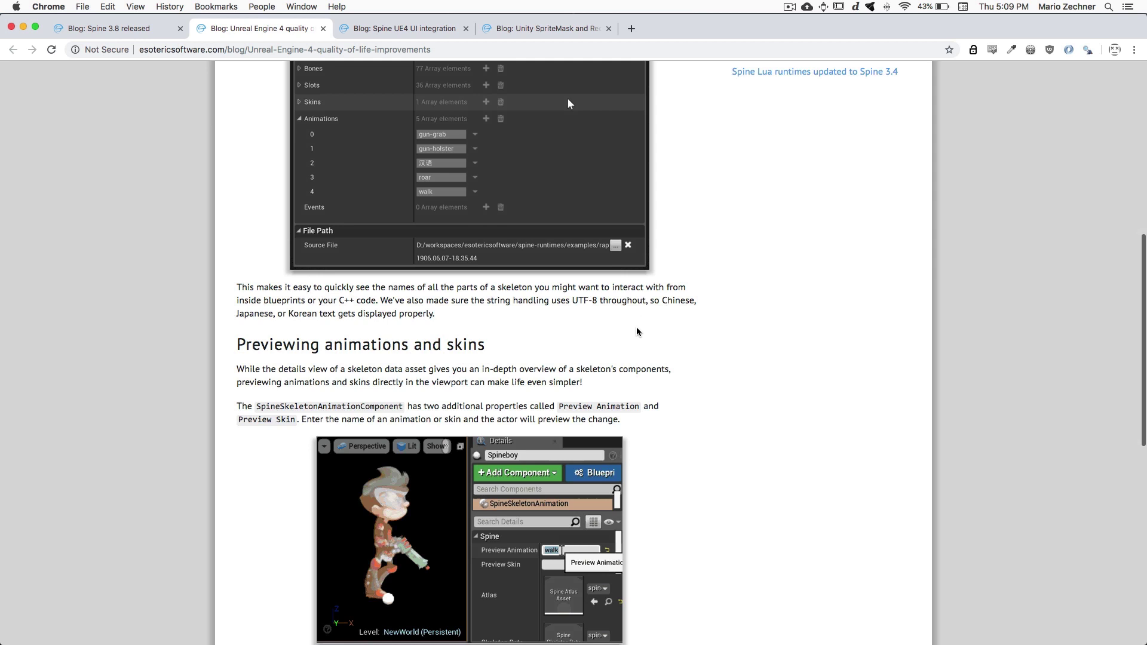
{"action": "scroll", "coordinate": [638, 383], "scroll_direction": "down", "scroll_amount": 2}
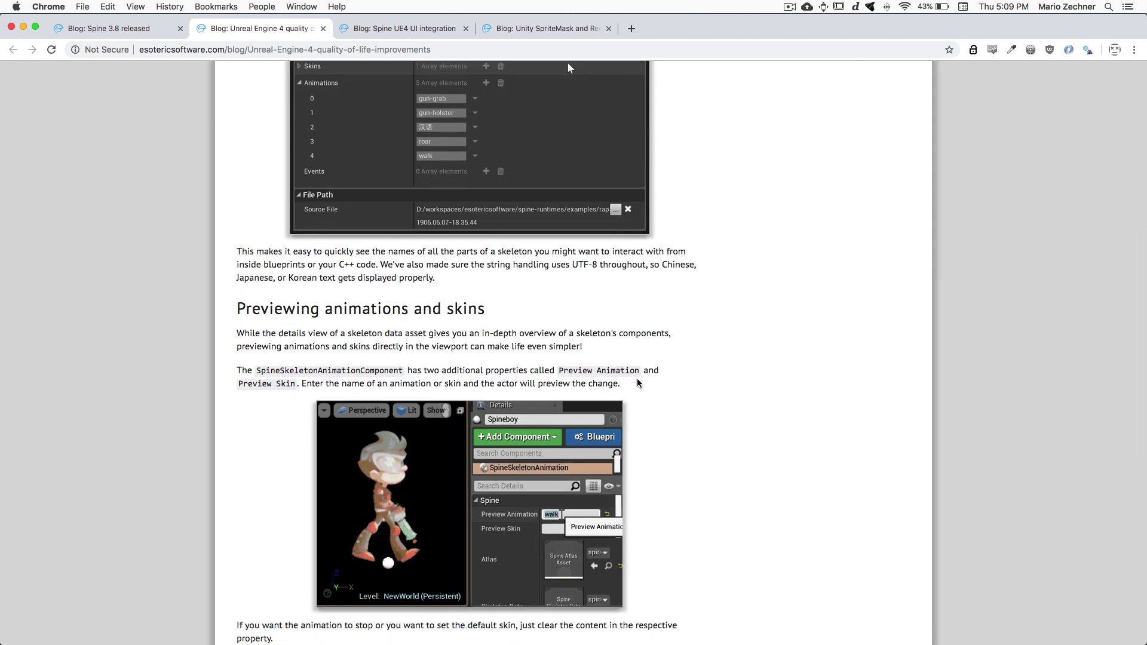
{"action": "left_click", "coordinate": [404, 28]}
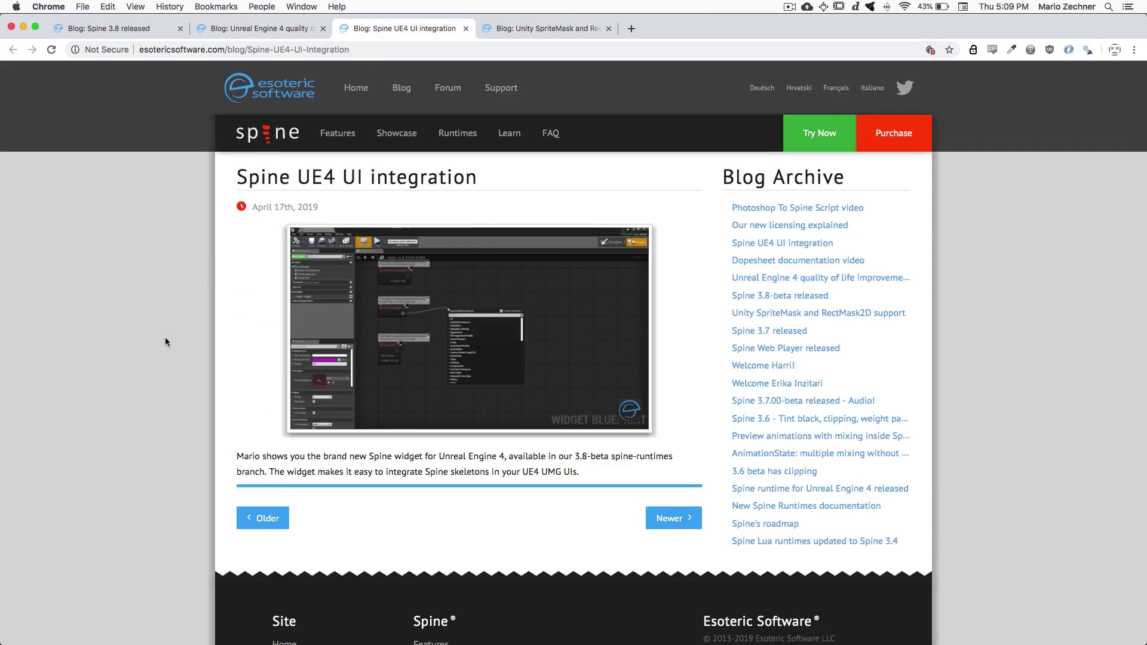